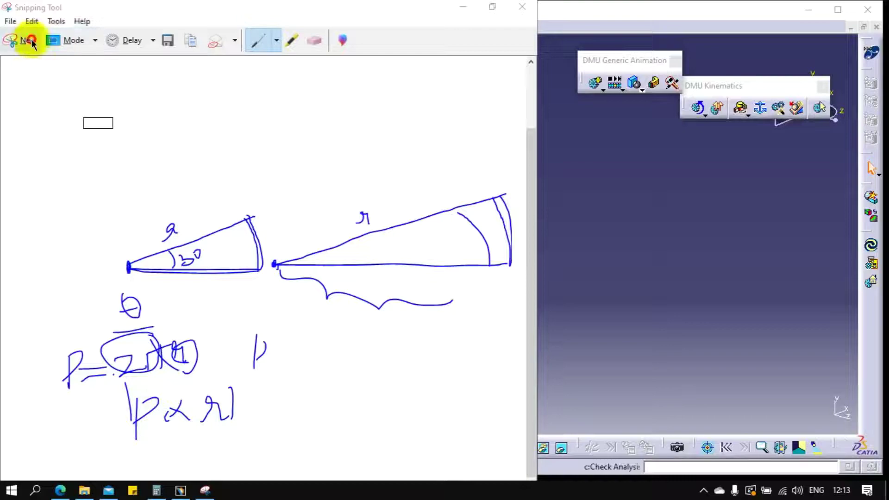
# Step: Snip the CATIA piston, connecting rod and crankshaft assembly as a new capture
pyautogui.moveTo(228, 72); pyautogui.dragTo(545, 386)
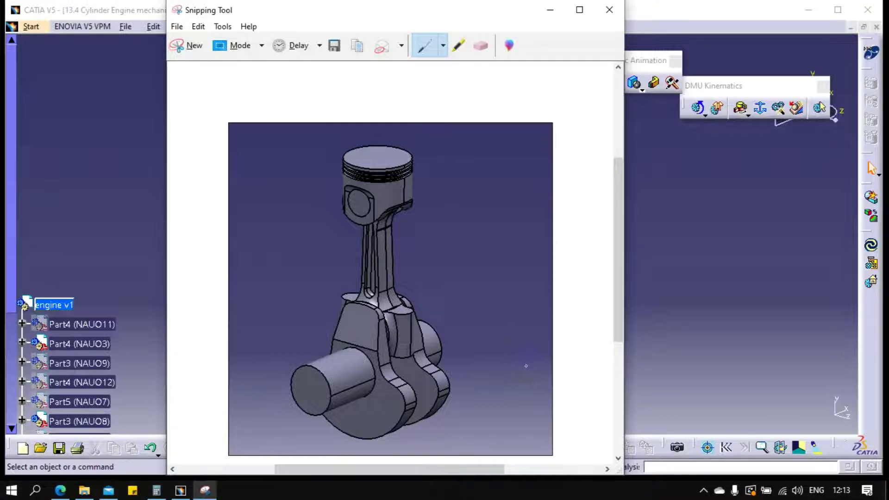
# Step: Circle the left crank cylinder in blue, then mark the crank web and connecting rod in red
pyautogui.moveTo(270, 358)
pyautogui.mouseDown()
pyautogui.moveTo(328, 429)
pyautogui.moveTo(272, 375)
pyautogui.moveTo(301, 388)
pyautogui.mouseUp()
pyautogui.click(444, 46)
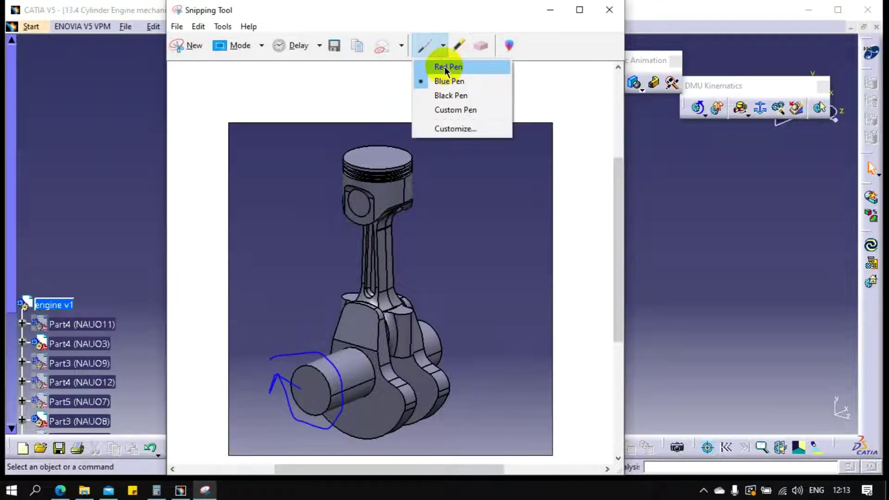
pyautogui.click(447, 65)
pyautogui.moveTo(272, 357); pyautogui.dragTo(291, 378)
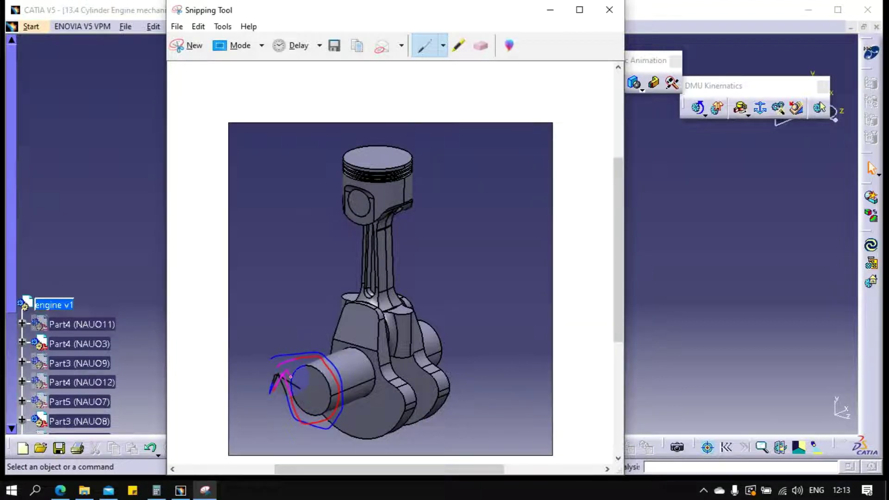
pyautogui.moveTo(378, 310)
pyautogui.mouseDown()
pyautogui.moveTo(388, 341)
pyautogui.moveTo(420, 298)
pyautogui.moveTo(429, 359)
pyautogui.moveTo(459, 368)
pyautogui.mouseUp()
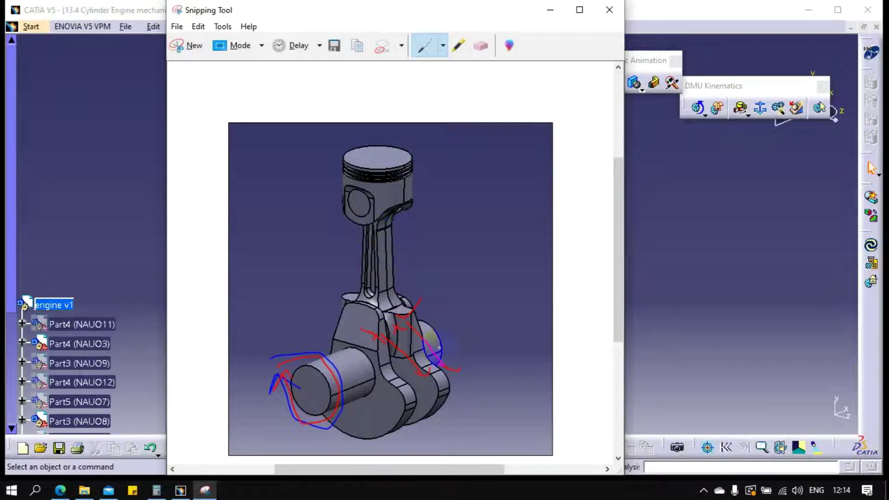
pyautogui.moveTo(401, 225); pyautogui.dragTo(447, 340)
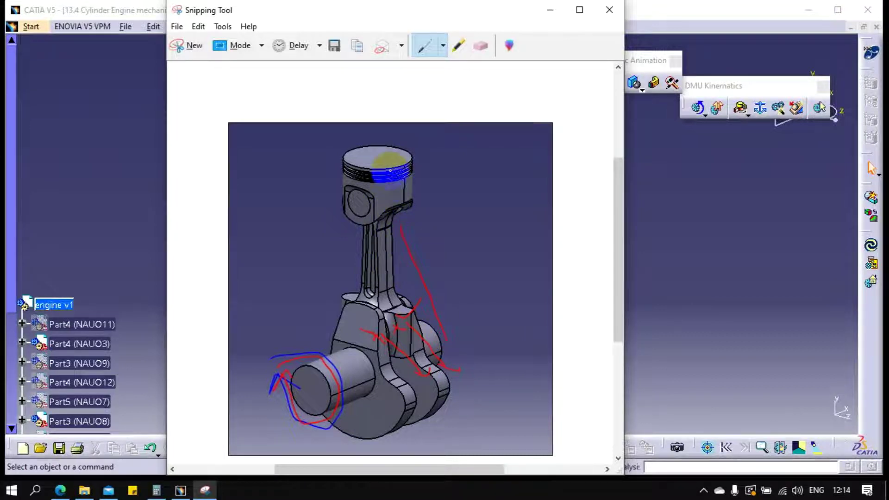
# Step: Draw a red arrow above the piston, with marks beside it, near the crank and on the piston pin
pyautogui.moveTo(384, 157)
pyautogui.mouseDown()
pyautogui.moveTo(377, 108)
pyautogui.moveTo(400, 104)
pyautogui.moveTo(399, 147)
pyautogui.mouseUp()
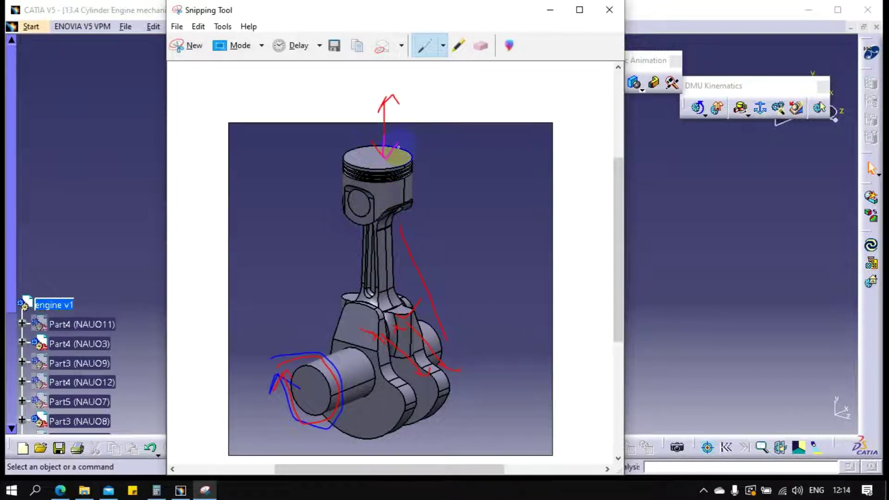
pyautogui.moveTo(414, 114); pyautogui.dragTo(449, 87)
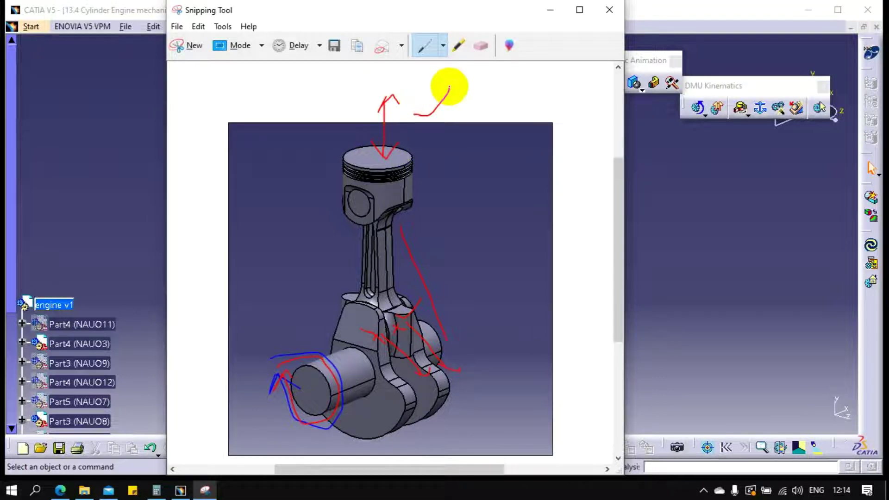
pyautogui.moveTo(349, 137); pyautogui.dragTo(396, 100)
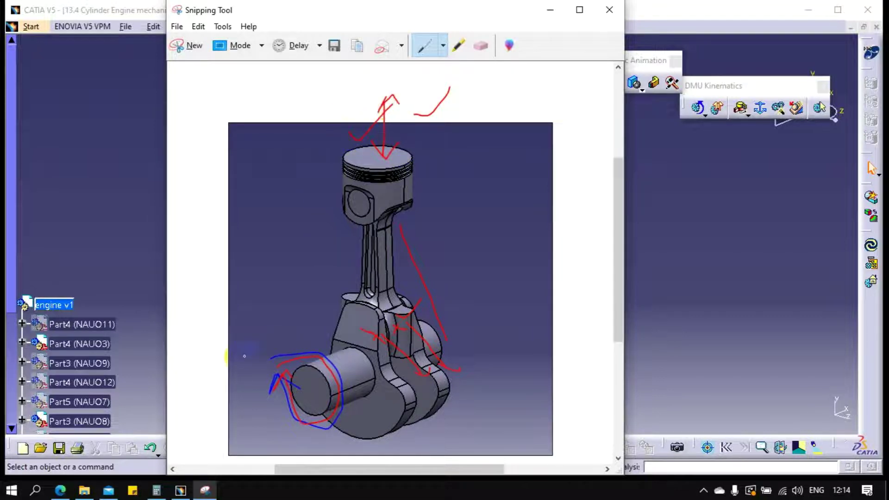
pyautogui.moveTo(345, 346); pyautogui.dragTo(378, 315)
pyautogui.moveTo(367, 207); pyautogui.dragTo(398, 199)
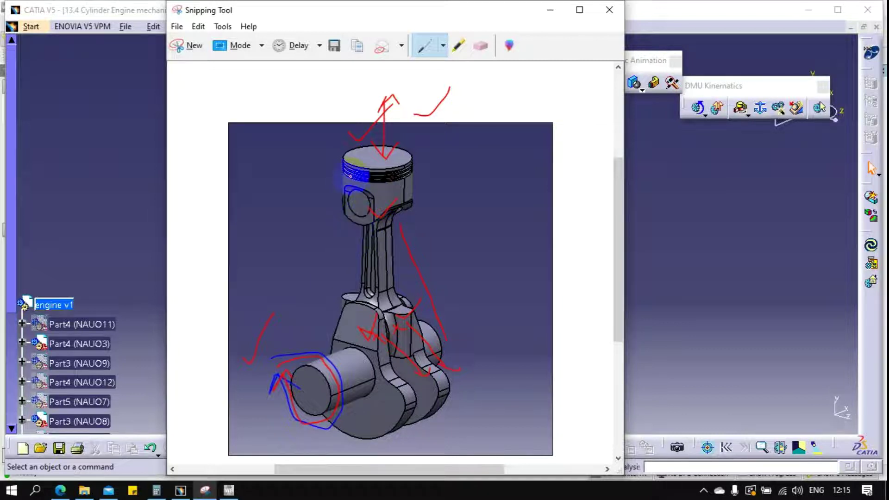
# Step: Add red check marks, a bracket and lines over the piston, pin, rod and crankshaft
pyautogui.moveTo(365, 183); pyautogui.dragTo(398, 158)
pyautogui.moveTo(351, 200); pyautogui.dragTo(374, 192)
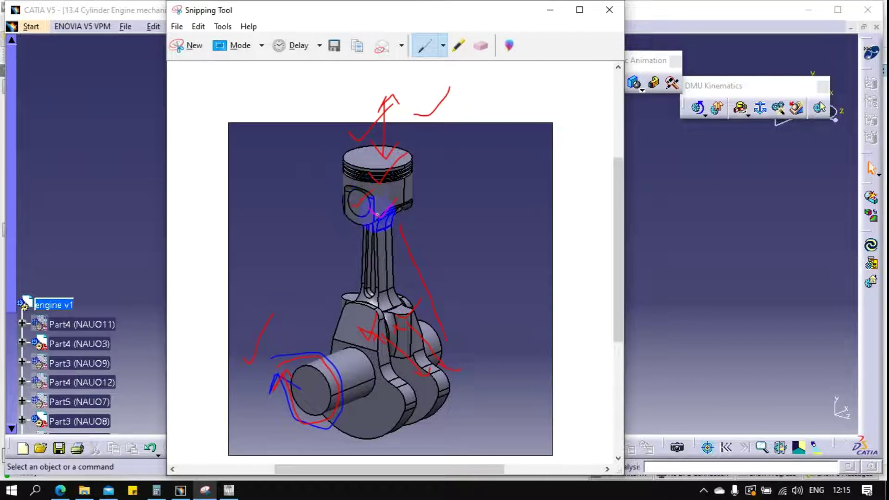
pyautogui.moveTo(377, 263); pyautogui.dragTo(399, 248)
pyautogui.moveTo(368, 314); pyautogui.dragTo(354, 331)
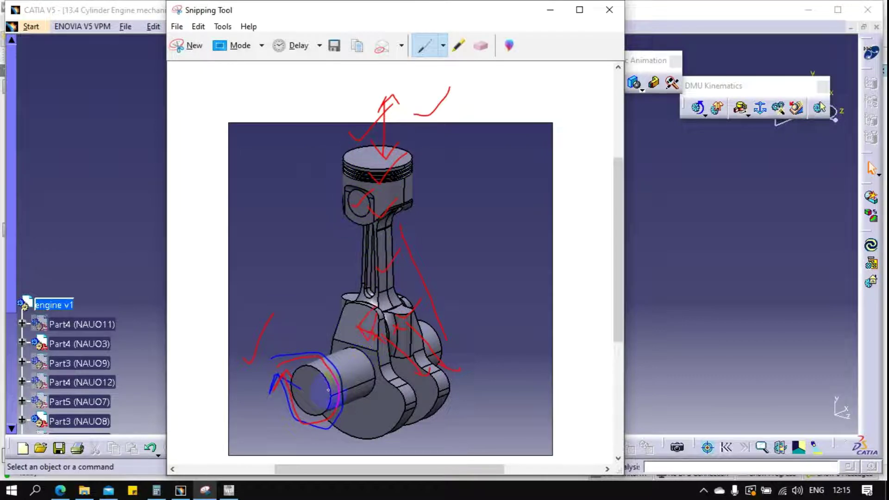
pyautogui.moveTo(427, 154)
pyautogui.mouseDown()
pyautogui.moveTo(420, 188)
pyautogui.moveTo(296, 226)
pyautogui.mouseUp()
pyautogui.moveTo(363, 250); pyautogui.dragTo(425, 247)
pyautogui.moveTo(354, 356); pyautogui.dragTo(235, 354)
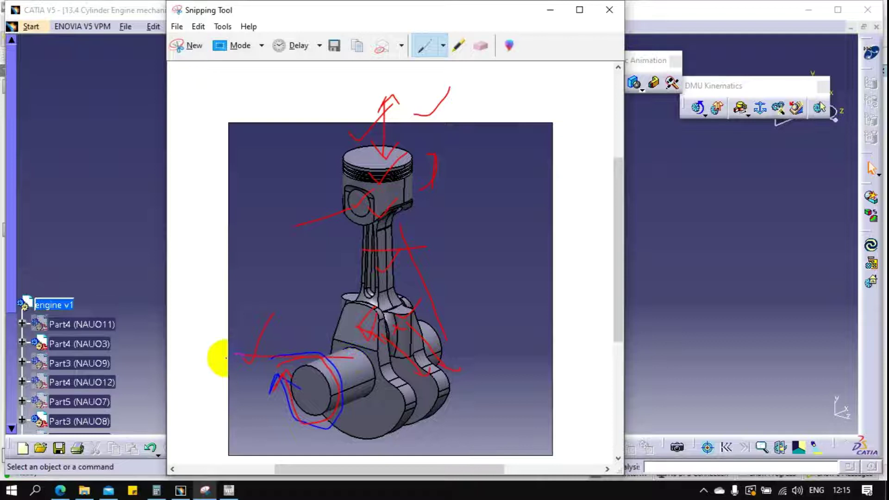
# Step: Write red letters P and t at the top-left, then minimize the annotated snip
pyautogui.moveTo(357, 188); pyautogui.dragTo(375, 201)
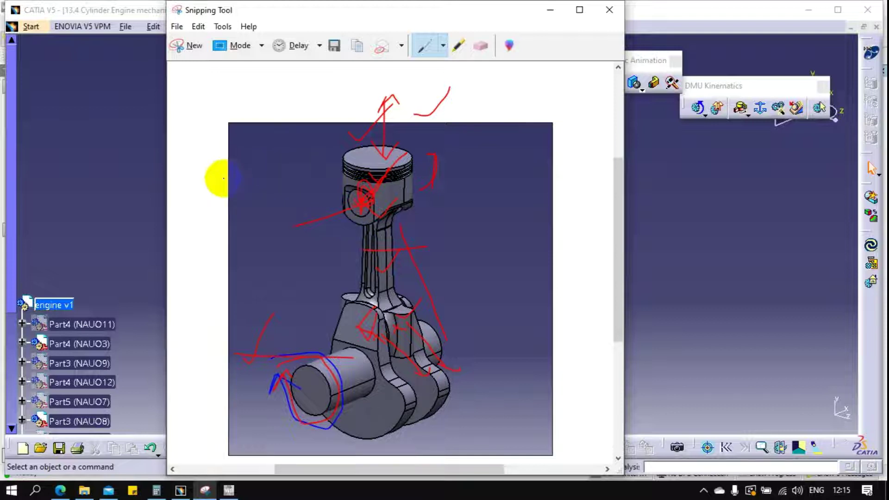
pyautogui.moveTo(211, 160)
pyautogui.mouseDown()
pyautogui.moveTo(207, 198)
pyautogui.moveTo(227, 175)
pyautogui.mouseUp()
pyautogui.moveTo(239, 175)
pyautogui.mouseDown()
pyautogui.moveTo(266, 167)
pyautogui.moveTo(265, 186)
pyautogui.mouseUp()
pyautogui.moveTo(282, 158)
pyautogui.mouseDown()
pyautogui.moveTo(299, 160)
pyautogui.moveTo(303, 185)
pyautogui.moveTo(298, 162)
pyautogui.mouseUp()
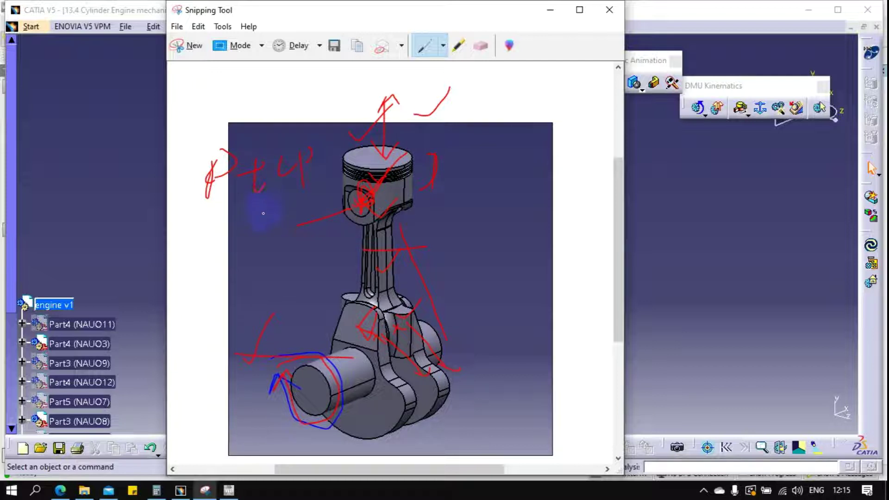
pyautogui.click(550, 10)
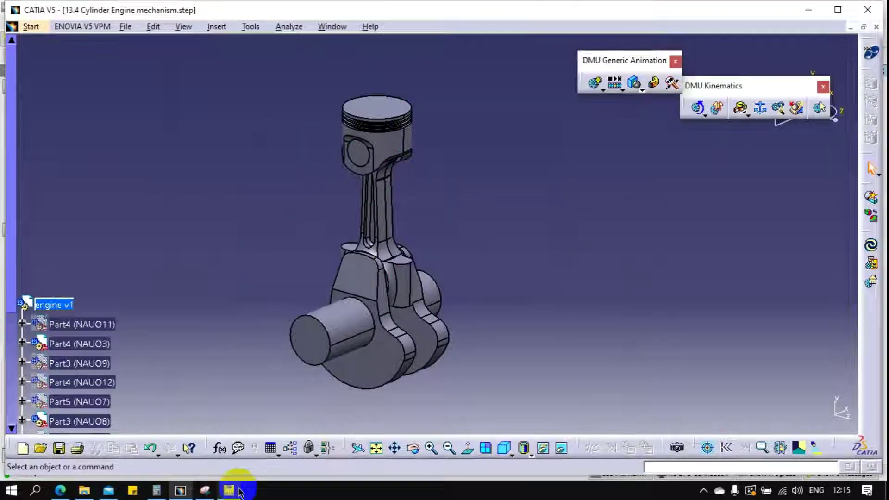
pyautogui.click(238, 490)
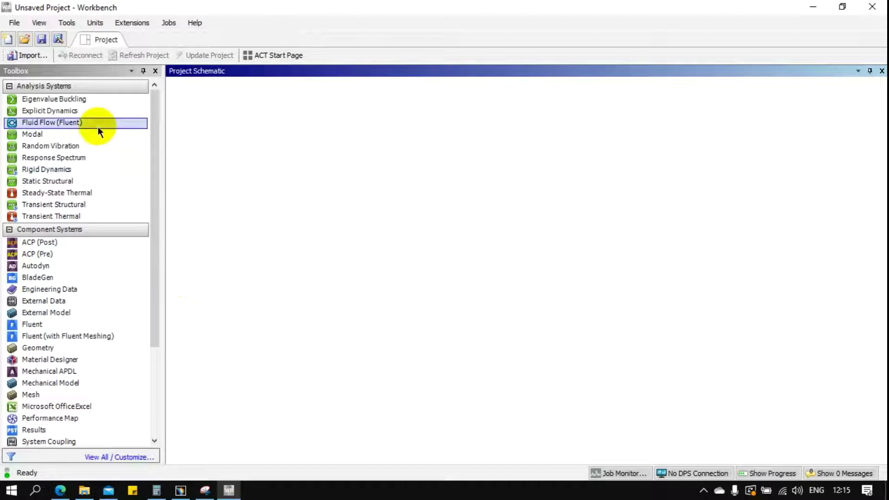
pyautogui.click(23, 55)
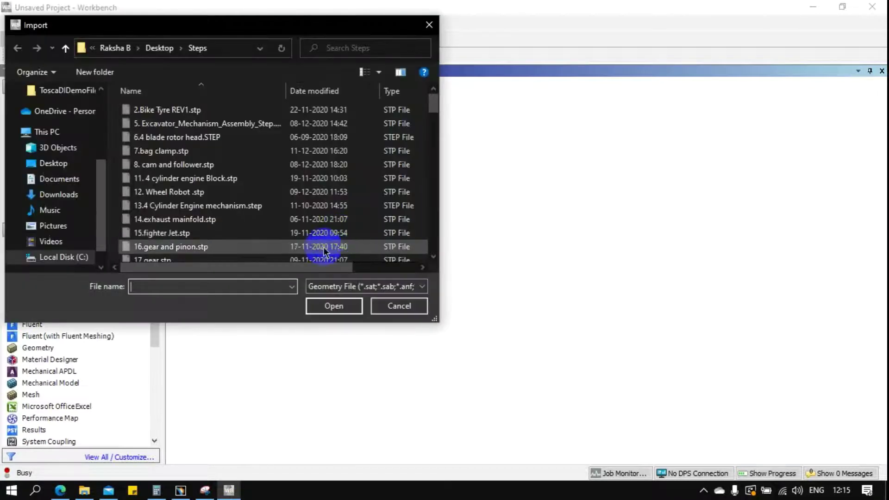
pyautogui.scroll(-1, 58, 236)
pyautogui.scroll(3, 57, 232)
pyautogui.scroll(1, 59, 162)
pyautogui.scroll(2, 58, 130)
pyautogui.click(54, 116)
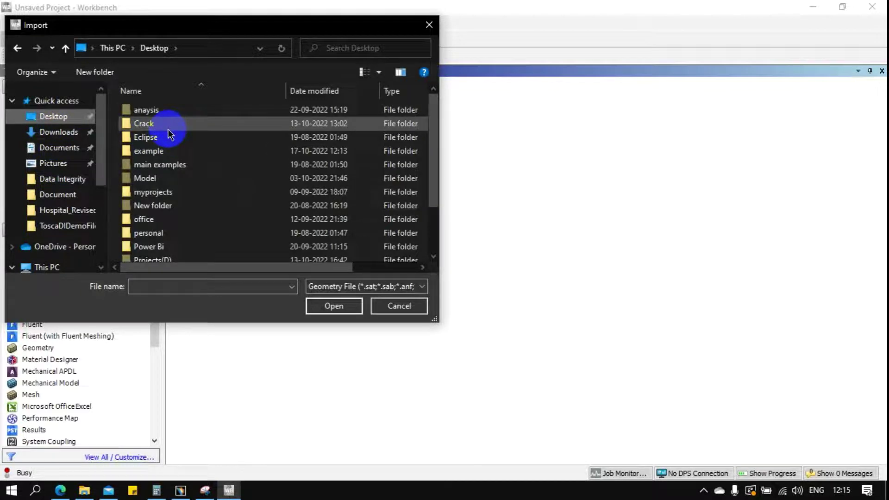
pyautogui.doubleClick(164, 111)
pyautogui.click(338, 286)
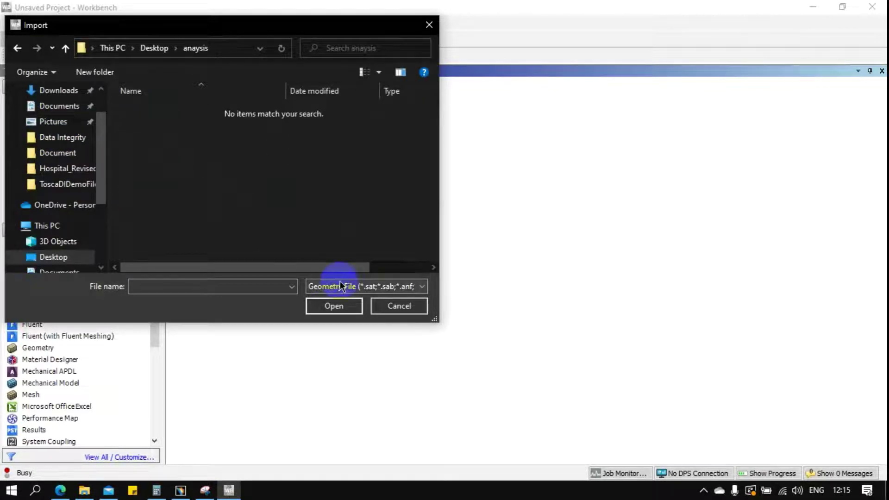
pyautogui.click(345, 456)
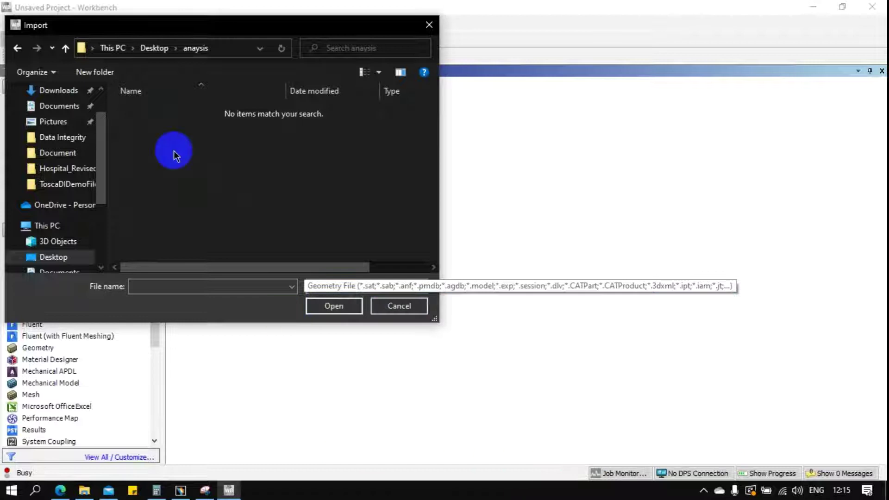
pyautogui.click(348, 285)
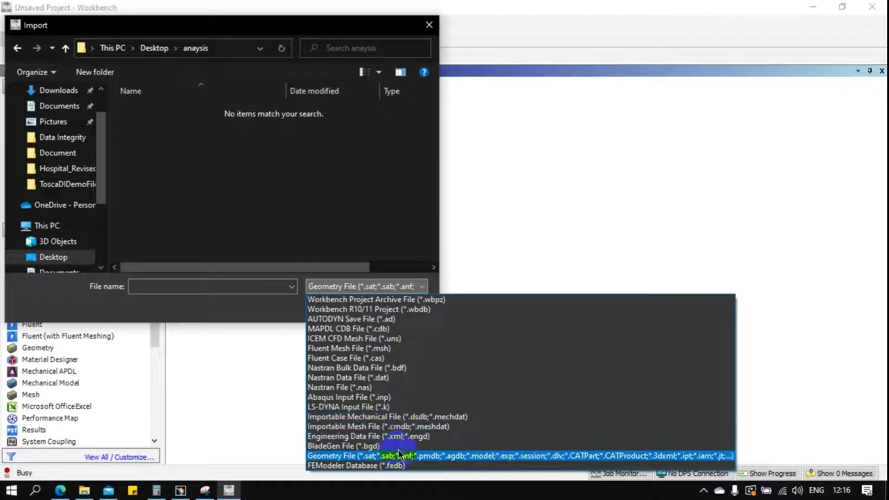
pyautogui.click(396, 465)
pyautogui.click(391, 290)
pyautogui.click(283, 245)
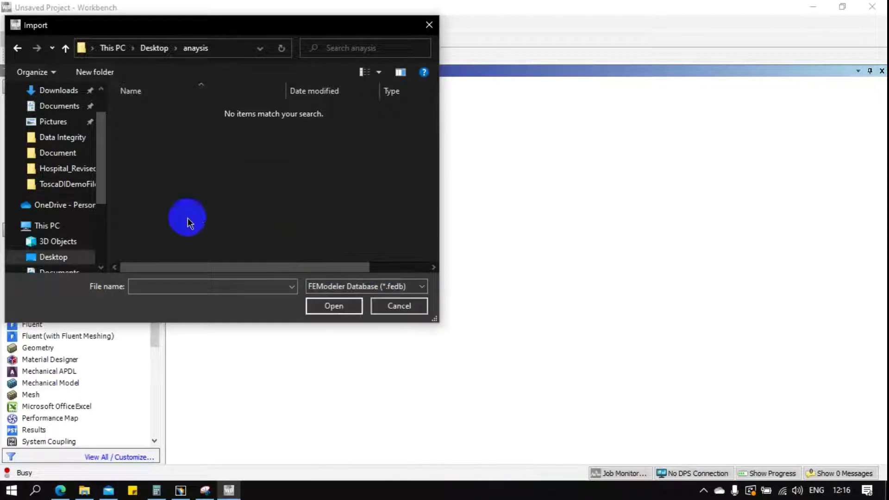
pyautogui.click(398, 305)
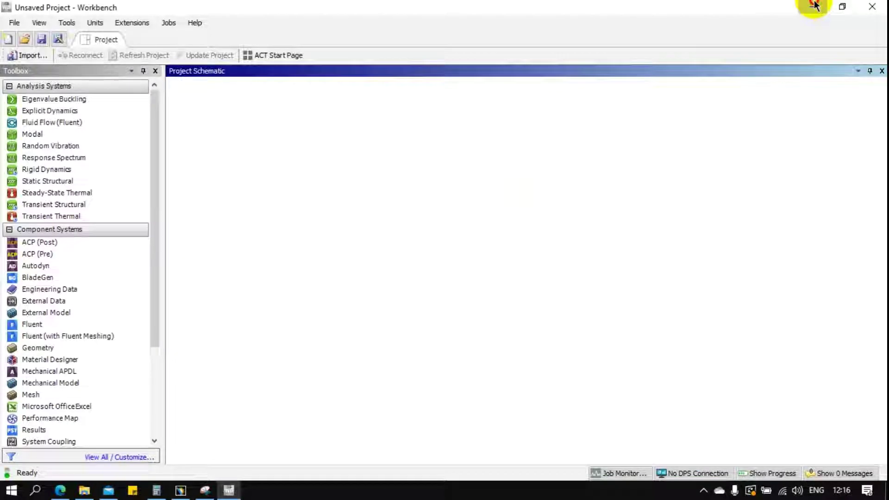
pyautogui.click(813, 6)
# Step: Drag 13.stp from Desktop > example into the Workbench Project Schematic as a Geometry system
pyautogui.click(84, 491)
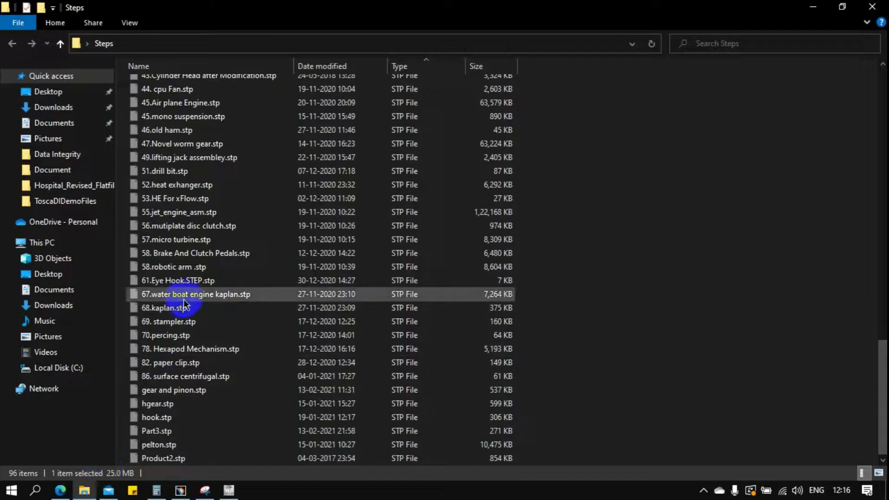
pyautogui.click(43, 108)
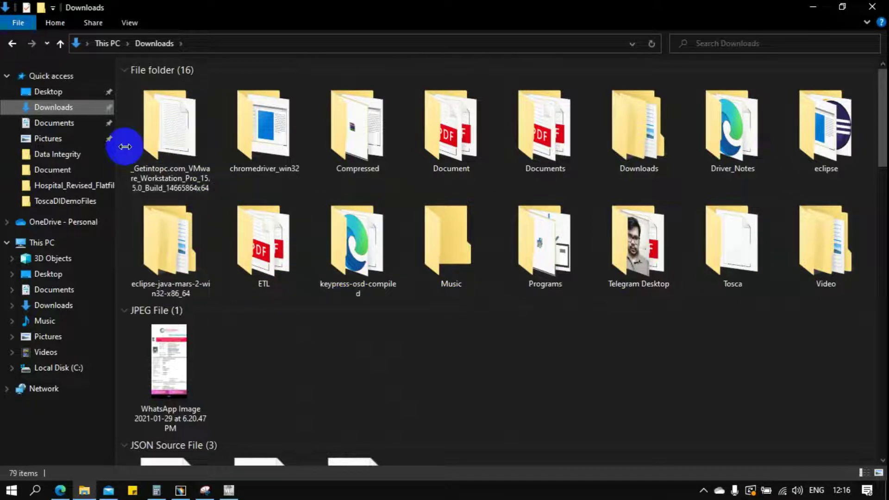
pyautogui.click(55, 92)
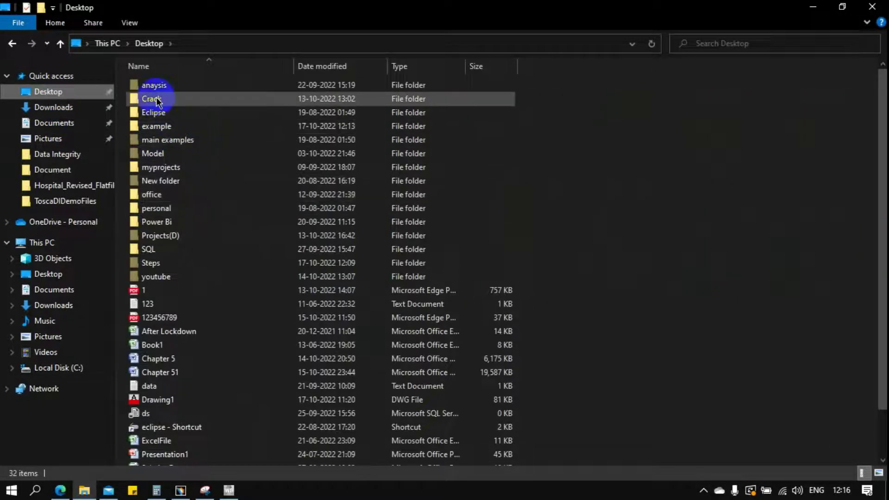
pyautogui.doubleClick(155, 126)
pyautogui.moveTo(151, 86); pyautogui.dragTo(285, 442)
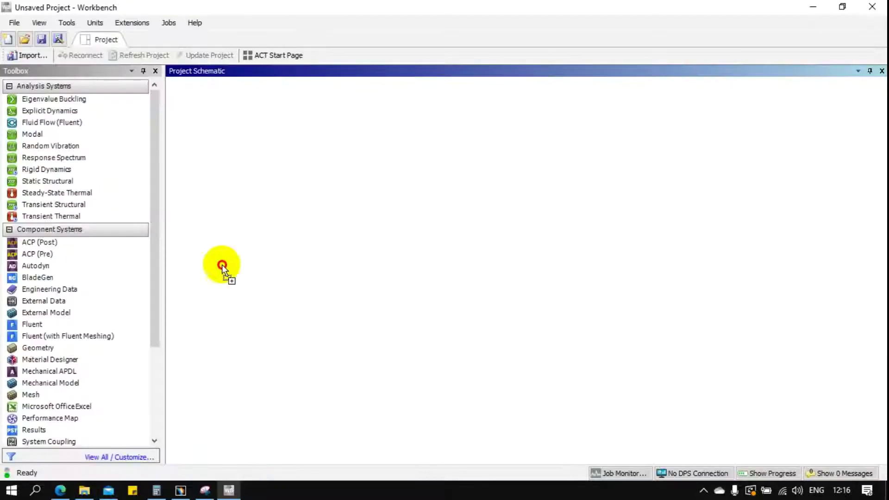
pyautogui.moveTo(285, 442); pyautogui.dragTo(212, 134)
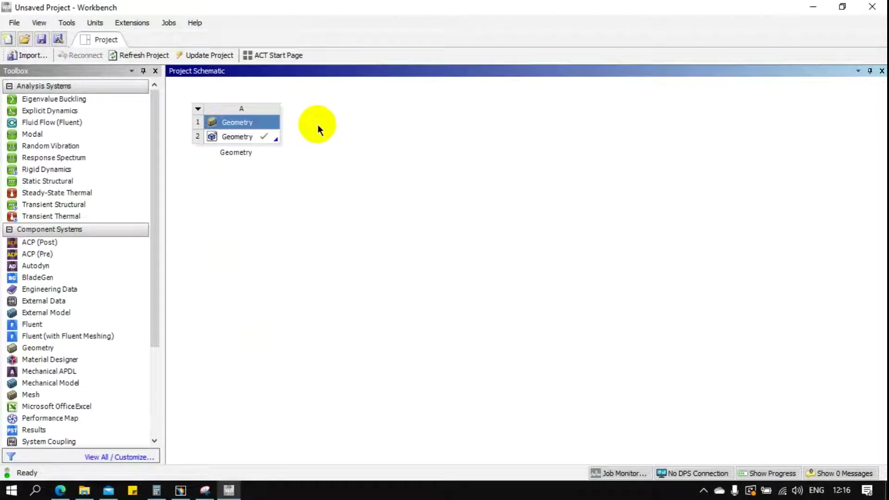
# Step: Edit the geometry in DesignModeler and generate Import1, loading 13.stp as 4 parts and 4 bodies
pyautogui.click(273, 141)
pyautogui.click(309, 149)
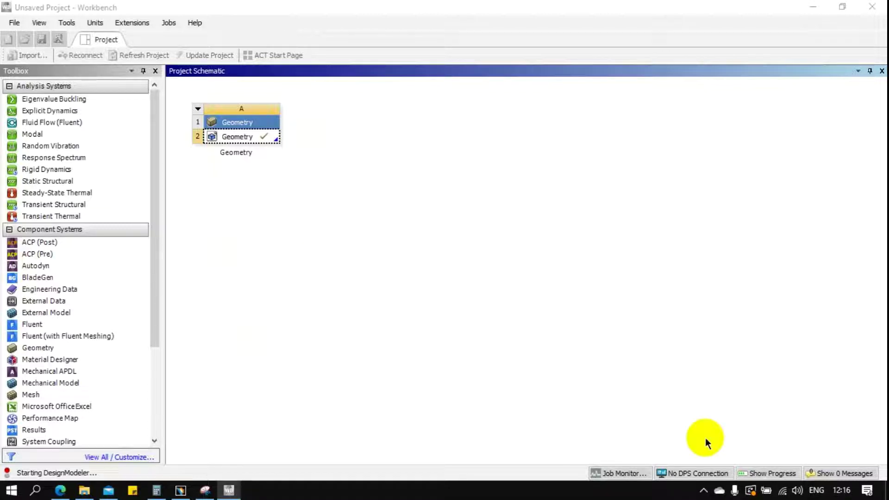
pyautogui.click(703, 490)
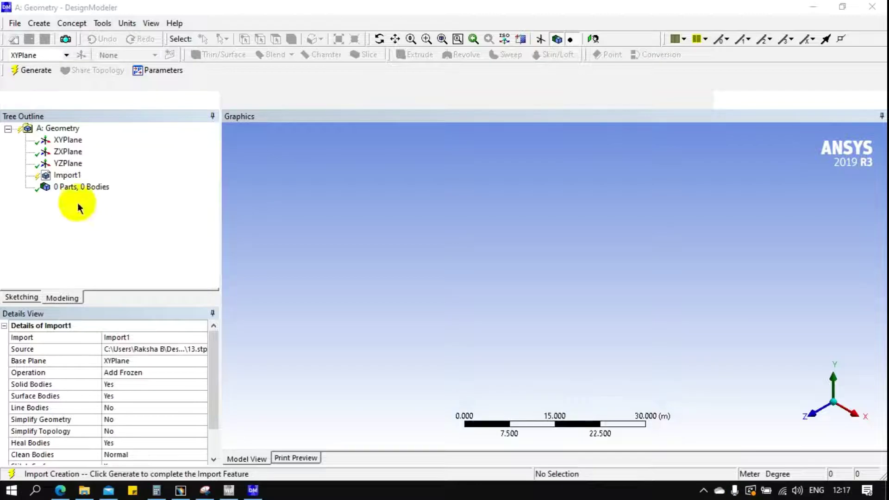
pyautogui.click(68, 176)
pyautogui.click(48, 76)
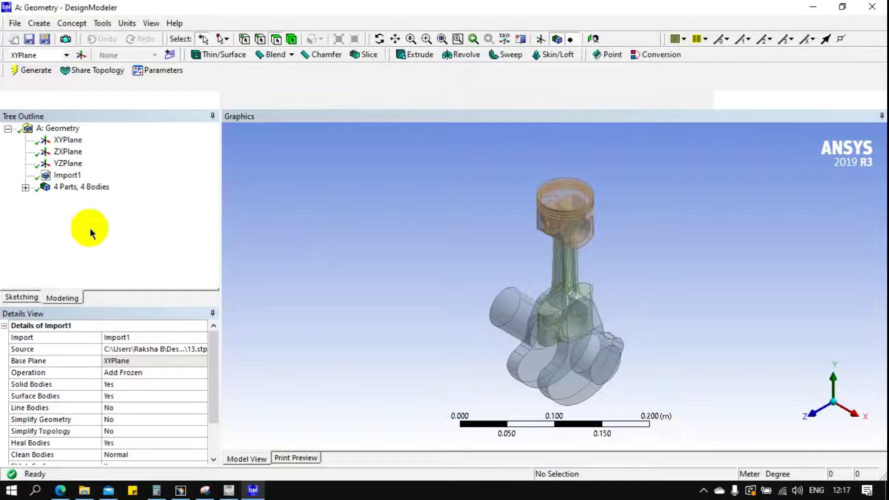
# Step: Expand the body list and select the piston bodies and the fourth body
pyautogui.click(25, 187)
pyautogui.click(65, 200)
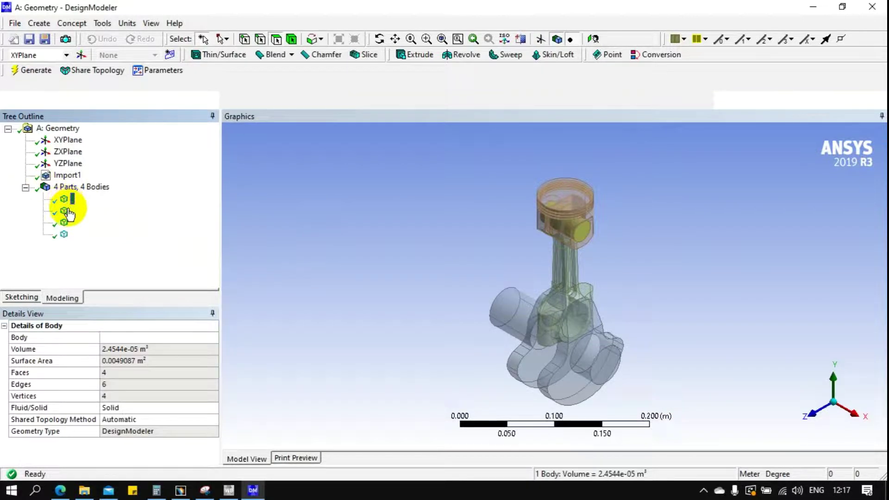
pyautogui.click(67, 210)
pyautogui.click(68, 202)
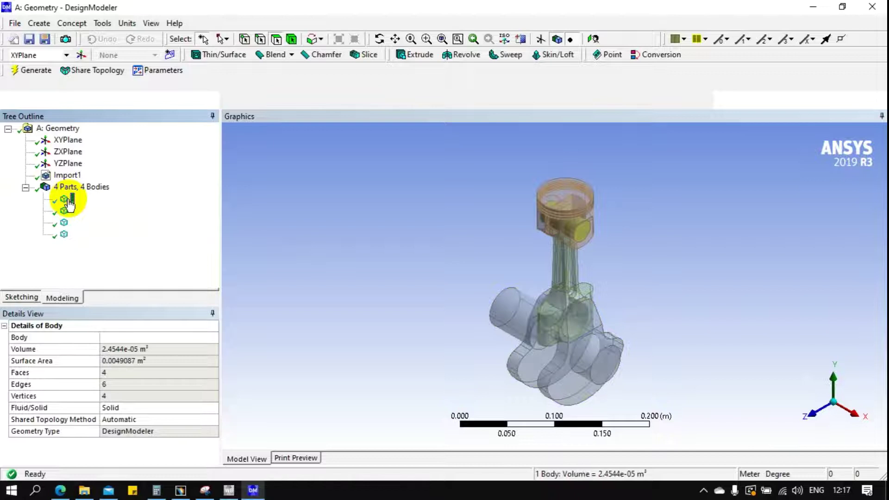
pyautogui.keyDown('ctrl'); pyautogui.click(68, 234); pyautogui.keyUp('ctrl')
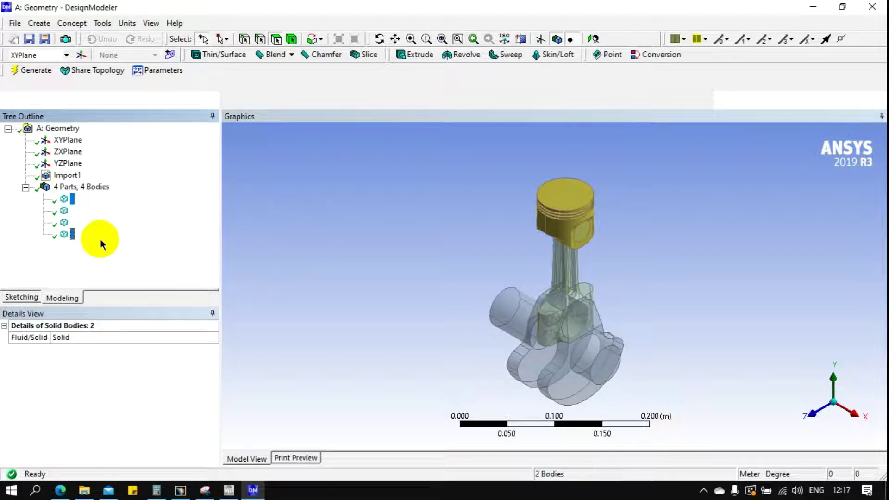
# Step: Create a Unite Boolean with both piston bodies as tool bodies and generate it
pyautogui.click(39, 23)
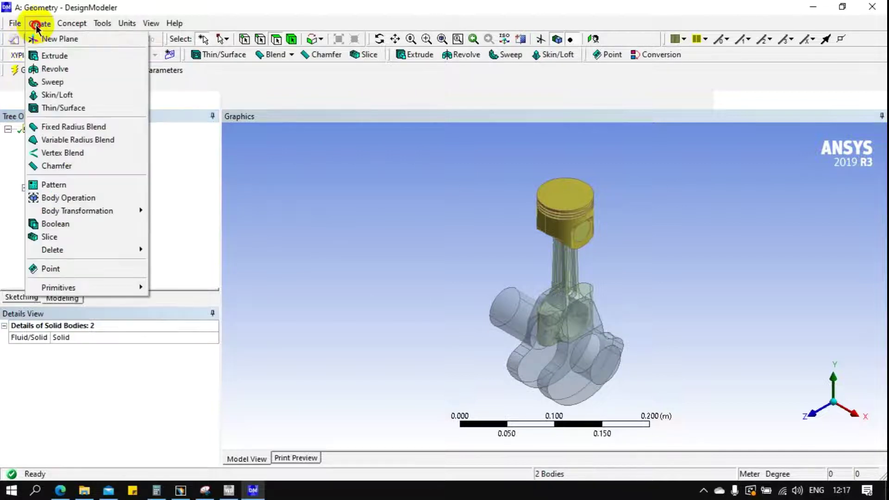
pyautogui.click(82, 226)
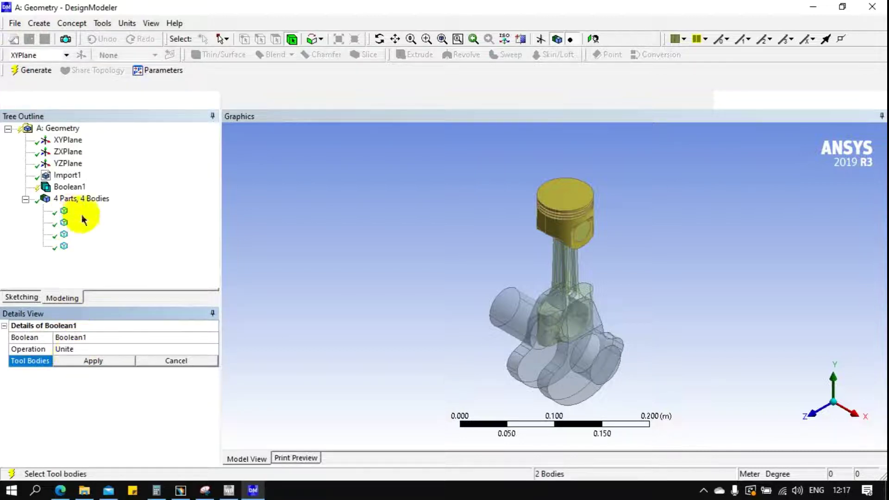
pyautogui.click(578, 210)
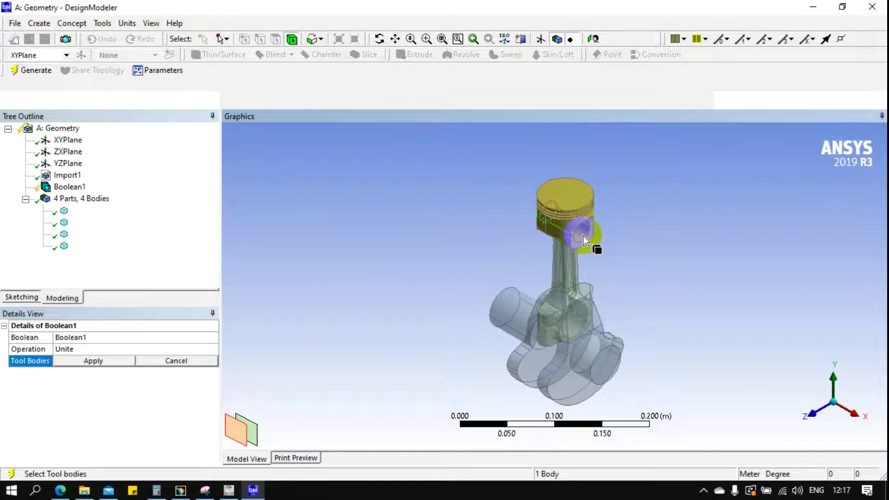
pyautogui.keyDown('ctrl'); pyautogui.click(562, 207); pyautogui.keyUp('ctrl')
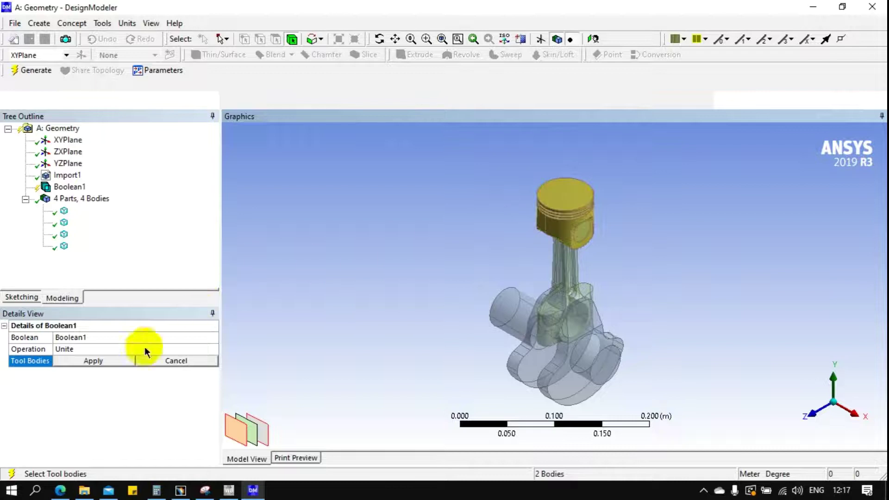
pyautogui.click(111, 361)
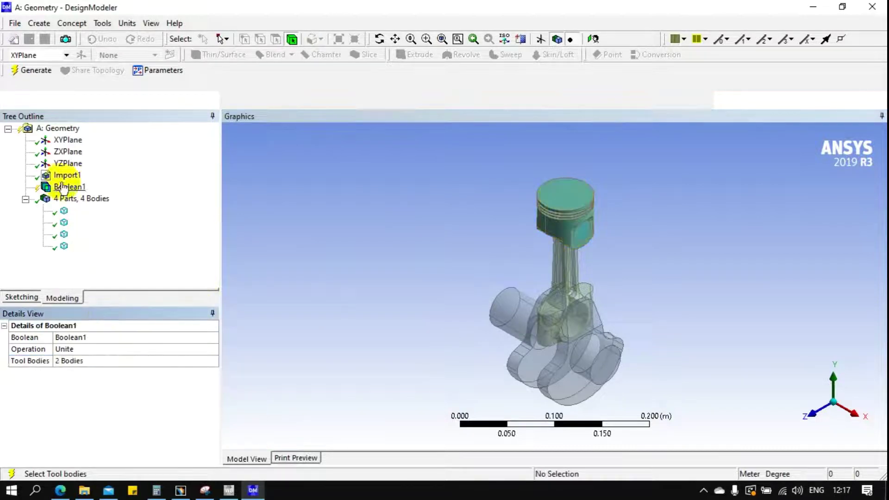
pyautogui.click(36, 73)
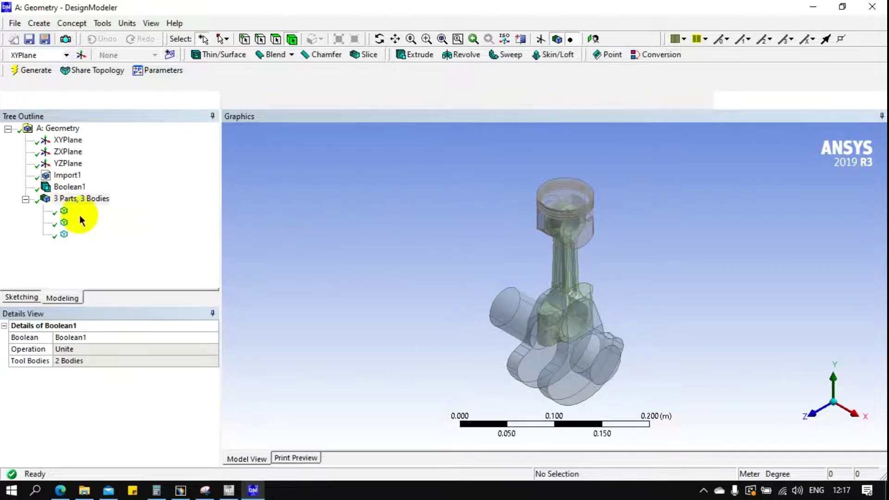
# Step: Rename the piston body to p
pyautogui.click(65, 212)
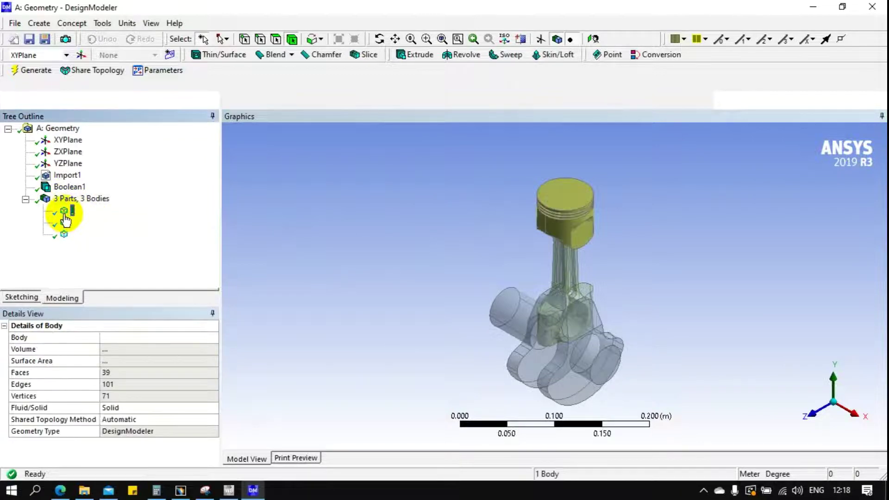
pyautogui.rightClick(66, 220)
pyautogui.click(100, 290)
pyautogui.write('p')
pyautogui.press('Return')
# Step: Rename the crankshaft body to cr
pyautogui.click(73, 223)
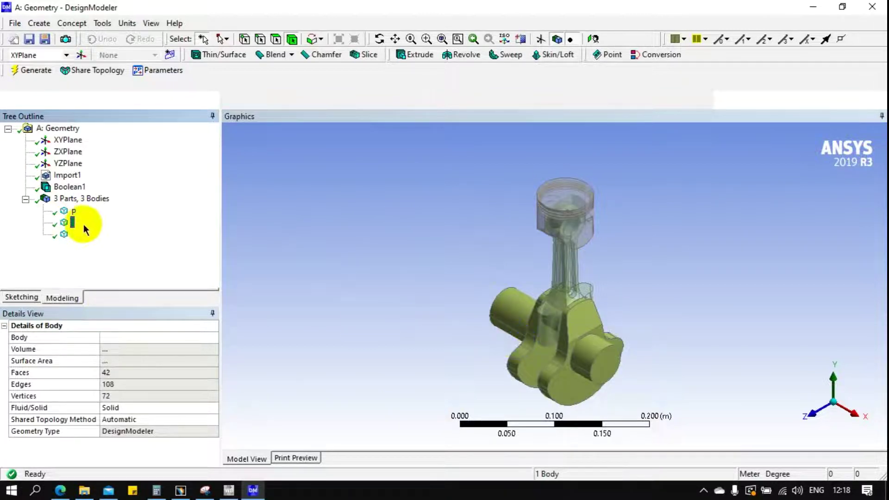
pyautogui.rightClick(74, 224)
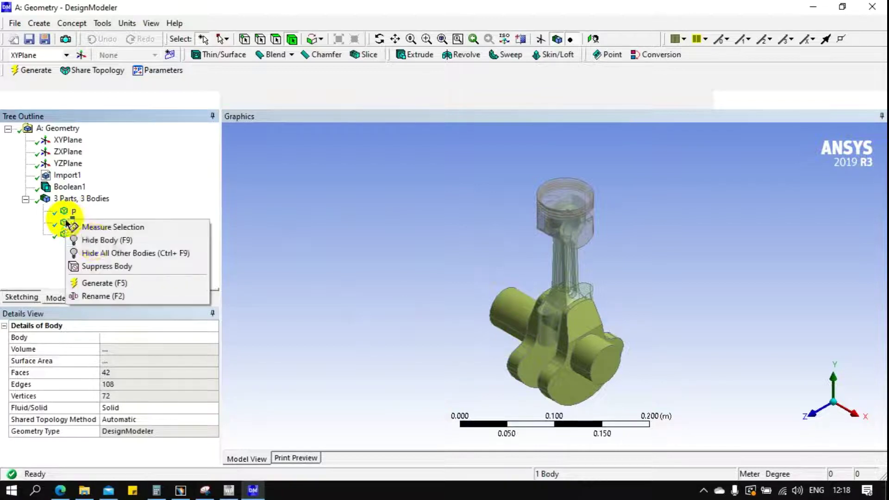
pyautogui.click(94, 294)
pyautogui.write('cr')
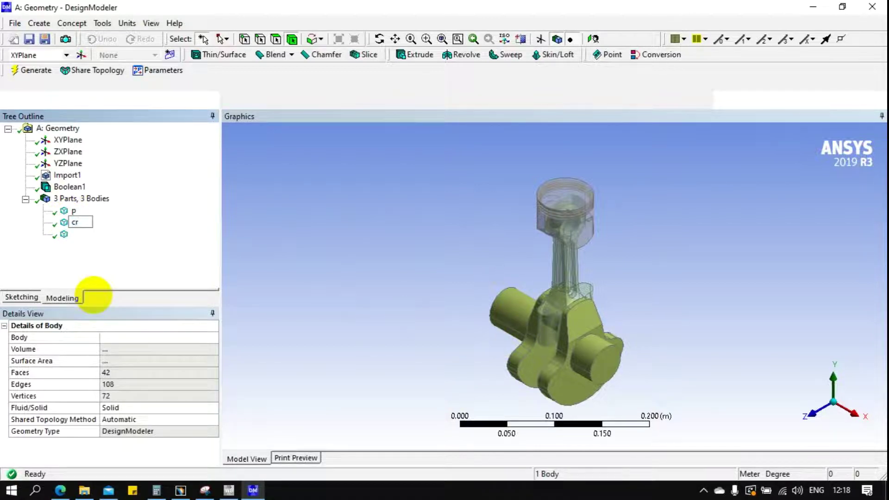
pyautogui.press('Return')
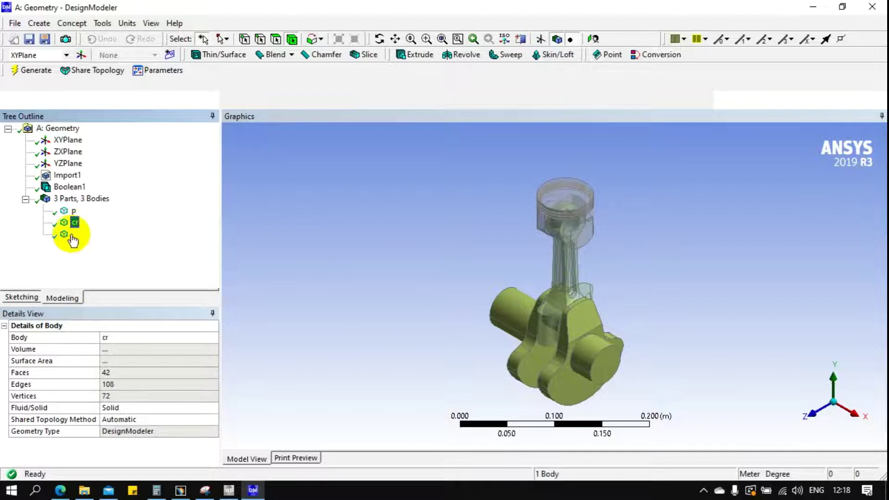
# Step: Regenerate the geometry and rename the connecting rod body to cd
pyautogui.click(70, 234)
pyautogui.rightClick(70, 233)
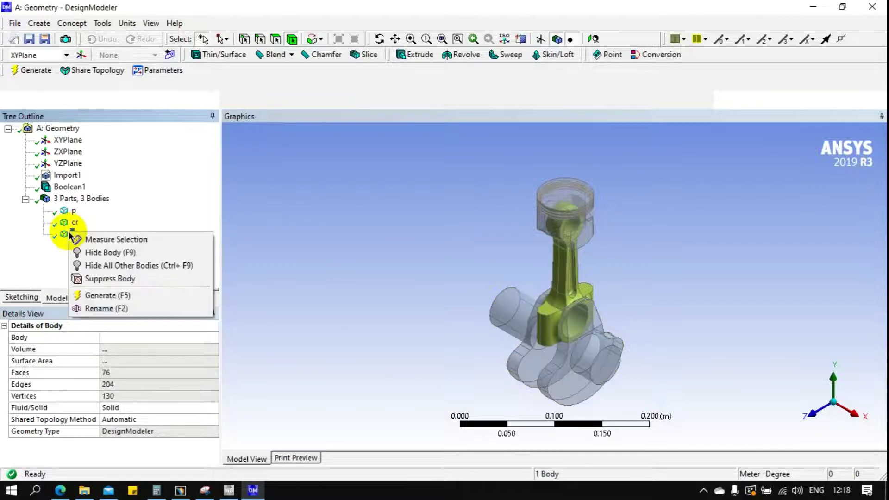
pyautogui.click(90, 299)
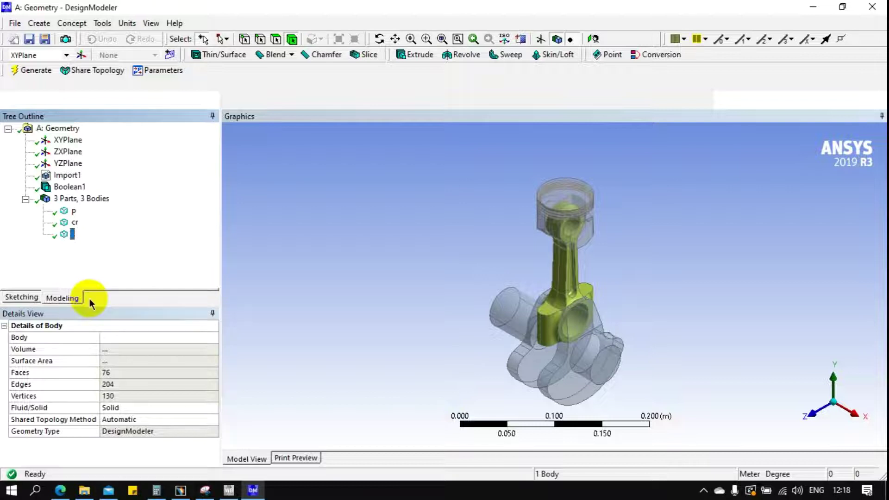
pyautogui.rightClick(68, 239)
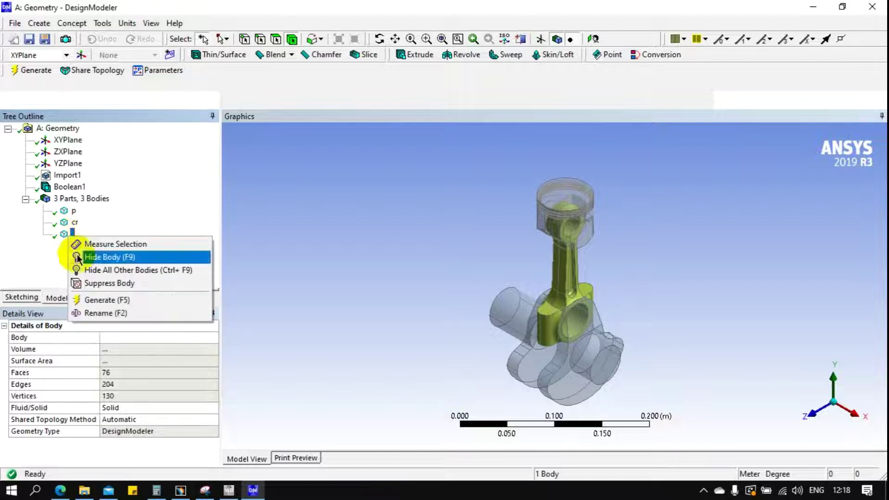
pyautogui.click(96, 313)
pyautogui.write('cd')
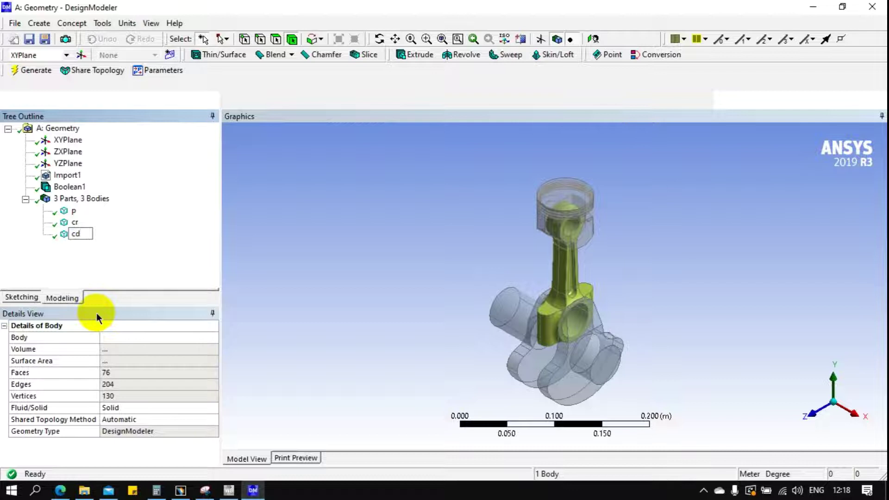
pyautogui.press('Return')
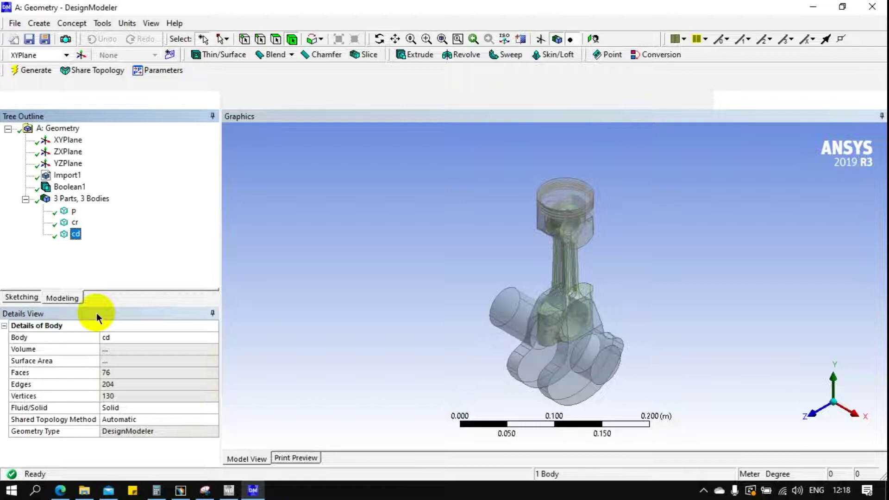
# Step: Close the DesignModeler window to return to the Workbench schematic with the Geometry cell up to date
pyautogui.click(878, 11)
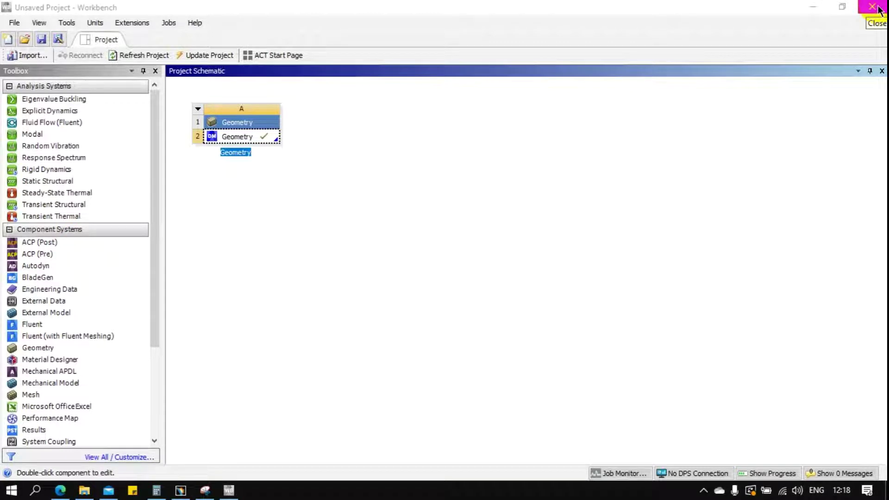
pyautogui.click(878, 11)
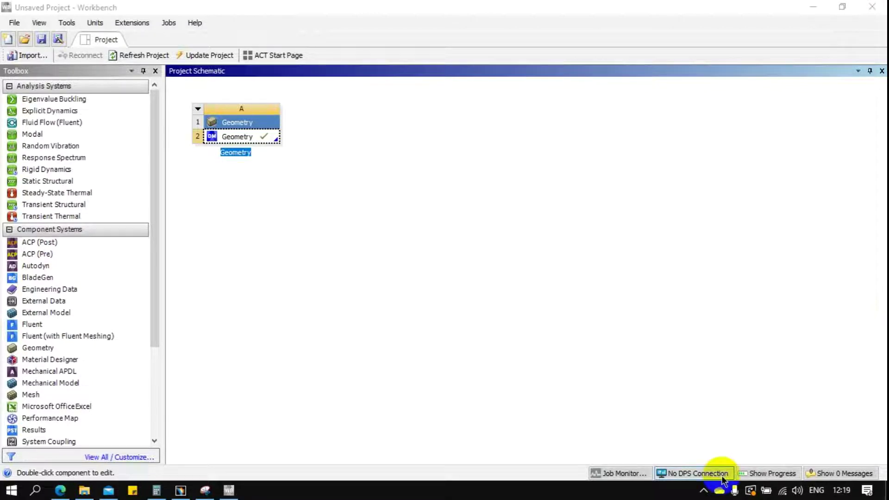
pyautogui.click(703, 490)
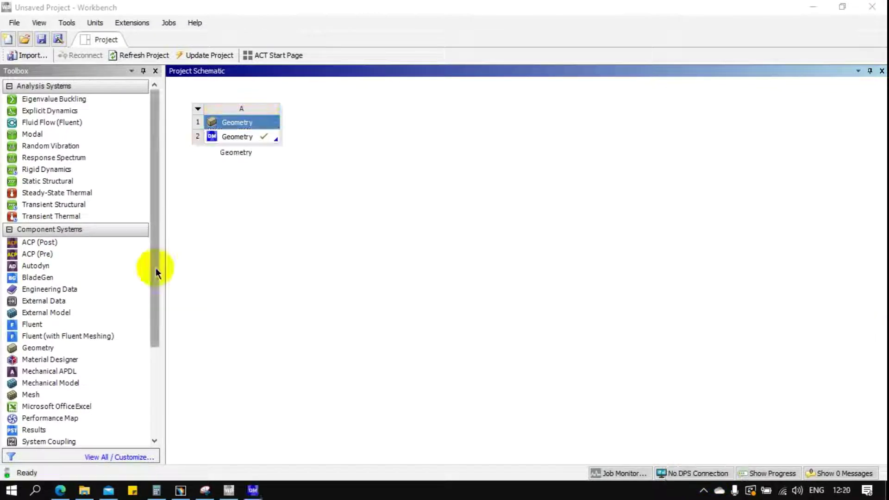
pyautogui.click(37, 217)
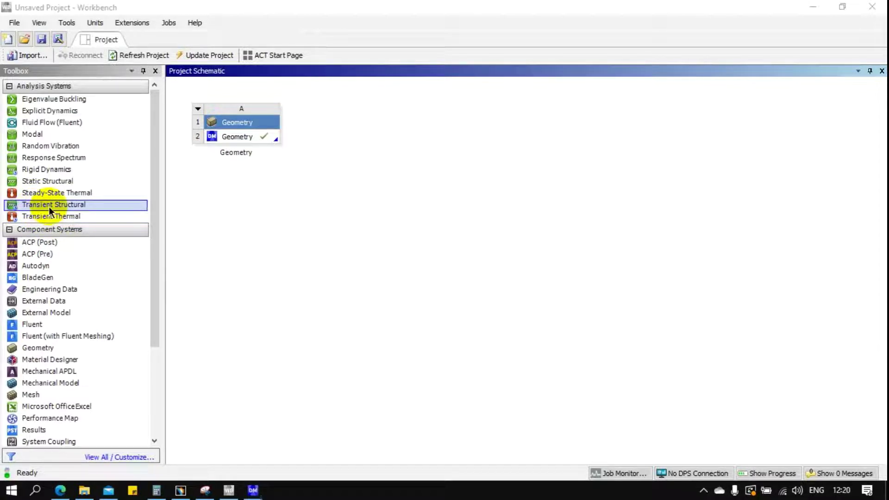
# Step: Drop Transient Structural onto Geometry cell A2 and open its Model cell in Mechanical
pyautogui.moveTo(26, 211)
pyautogui.mouseDown()
pyautogui.moveTo(250, 139)
pyautogui.moveTo(305, 264)
pyautogui.moveTo(357, 209)
pyautogui.mouseUp()
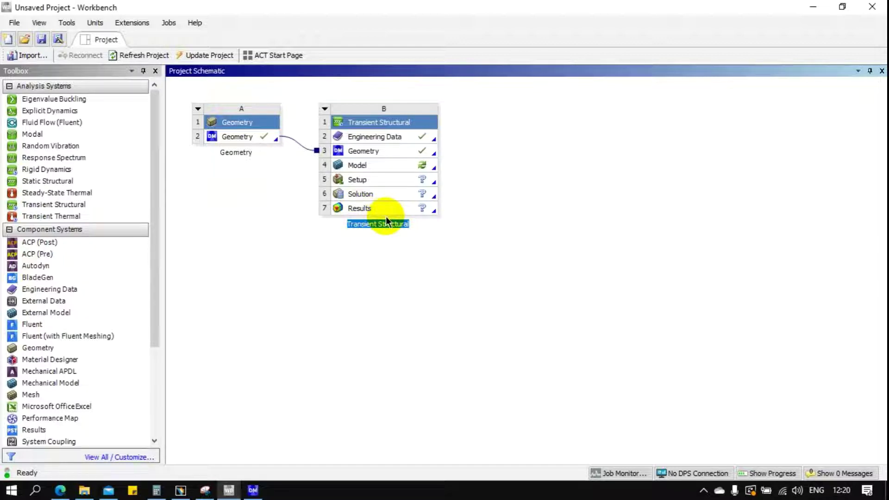
pyautogui.doubleClick(370, 168)
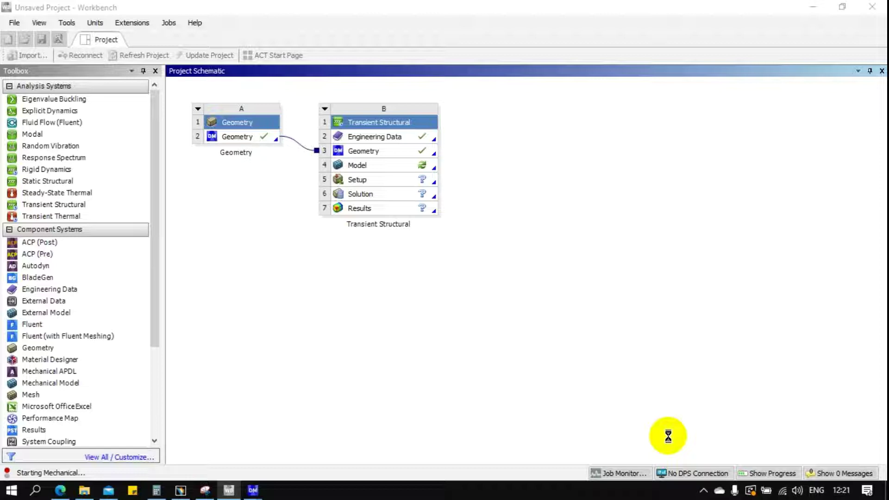
pyautogui.moveTo(253, 490)
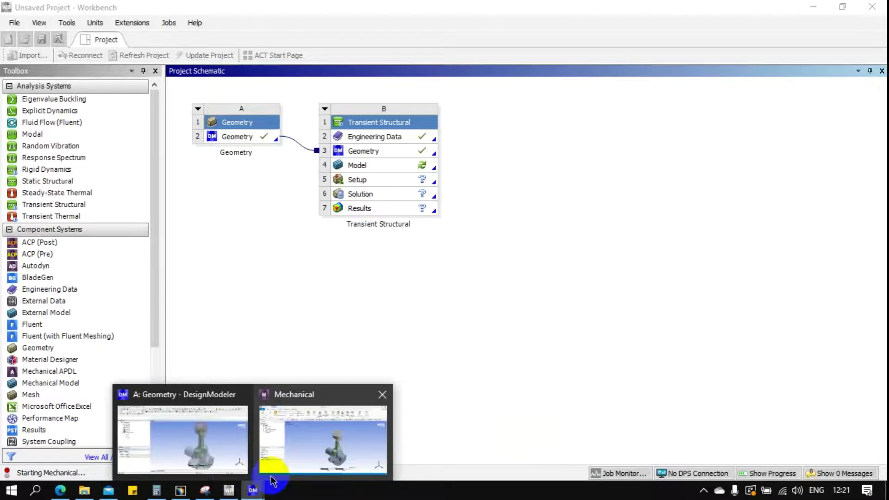
# Step: Delete the Contacts folder and its auto-generated contact regions under Connections
pyautogui.click(253, 492)
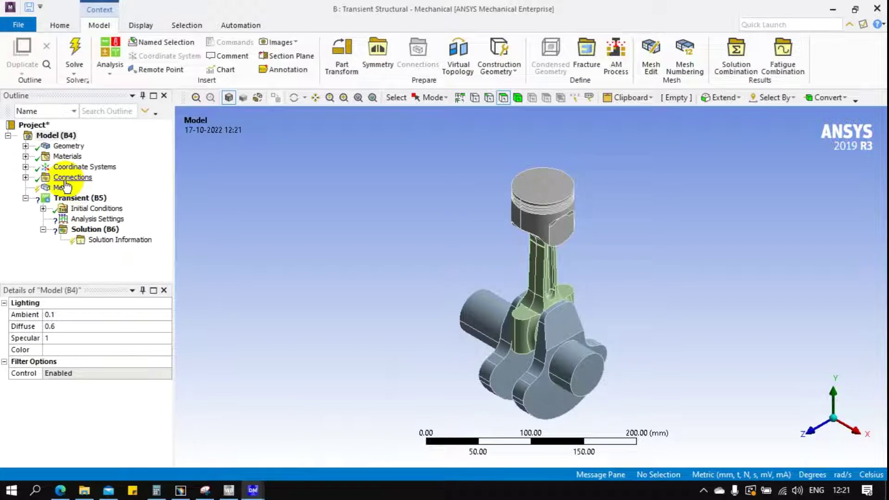
pyautogui.click(25, 177)
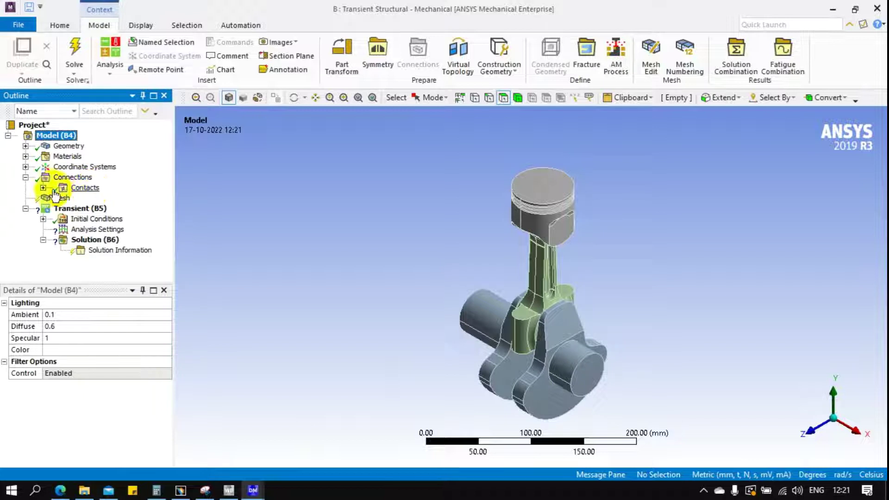
pyautogui.click(43, 187)
pyautogui.click(96, 199)
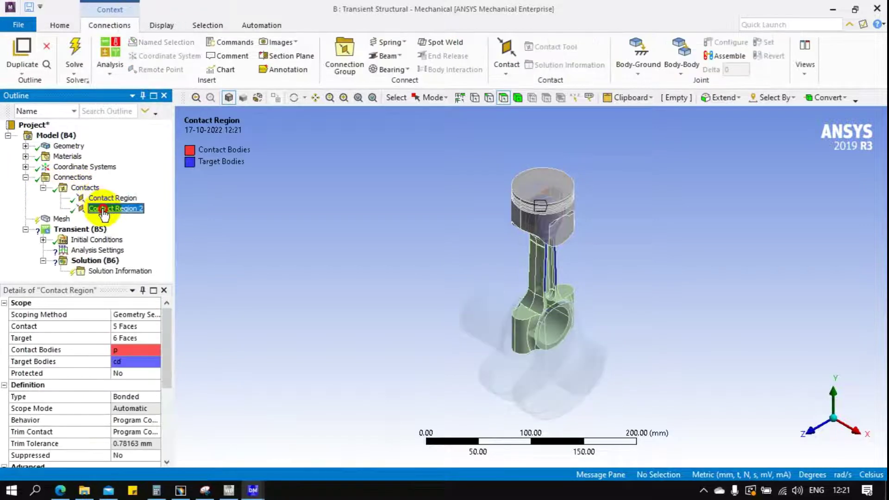
pyautogui.click(106, 209)
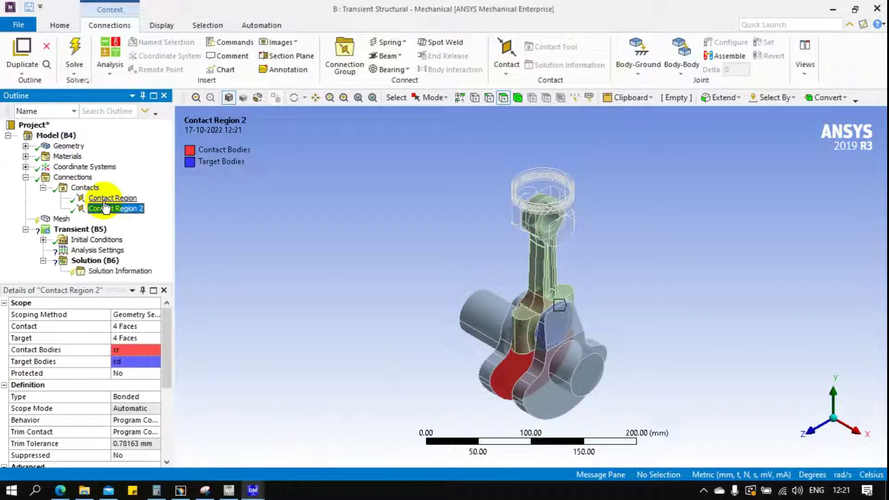
pyautogui.click(83, 188)
pyautogui.rightClick(83, 188)
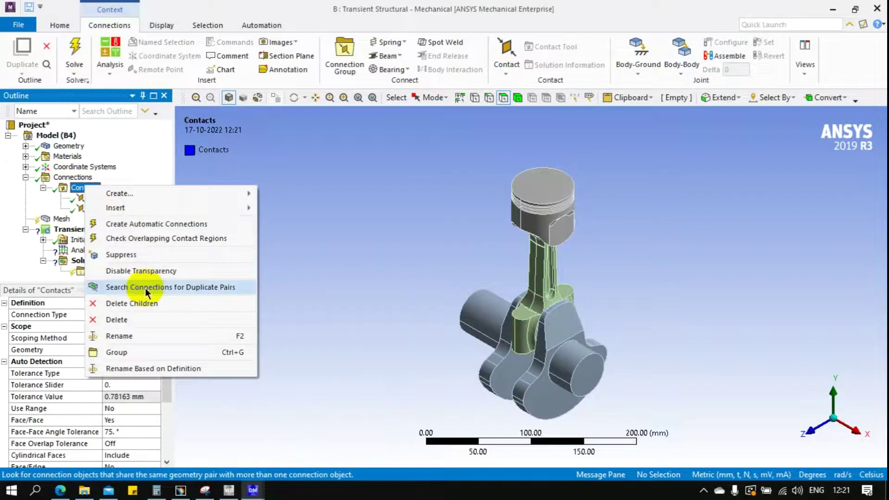
pyautogui.click(130, 321)
pyautogui.click(430, 295)
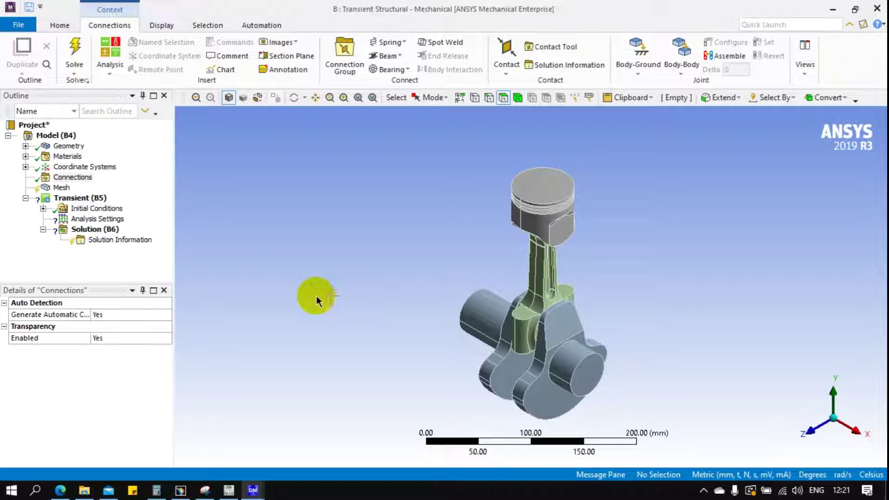
# Step: Insert a new joint under Connections, which starts as an unscoped Body-Body Fixed joint
pyautogui.rightClick(79, 178)
pyautogui.moveTo(110, 188)
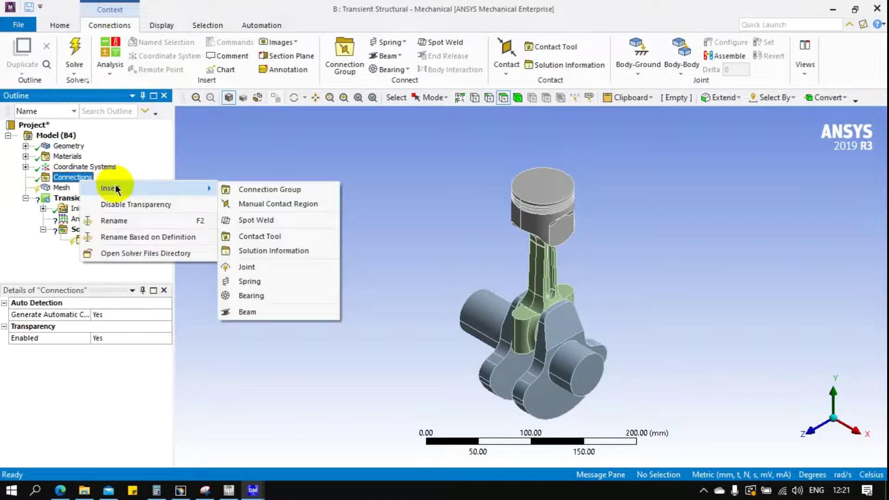
pyautogui.click(251, 268)
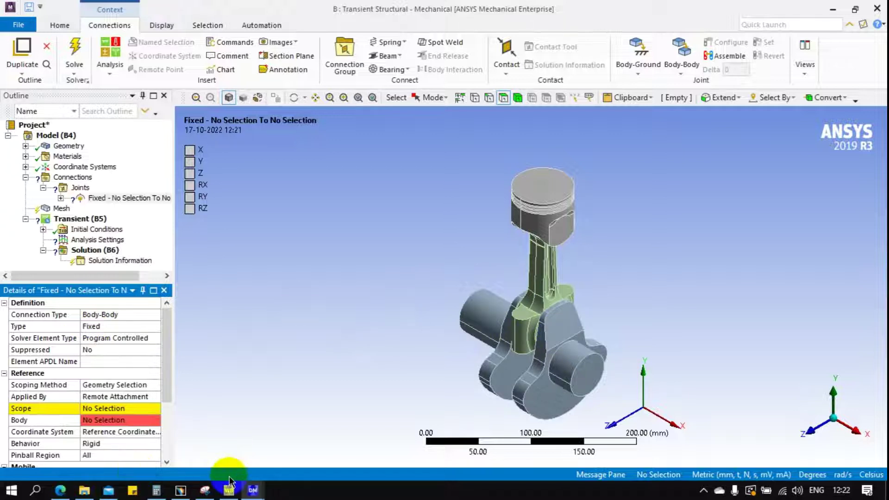
# Step: Snip a blank viewport area and handwrite the red heading '4) Imp'
pyautogui.click(204, 494)
pyautogui.click(183, 44)
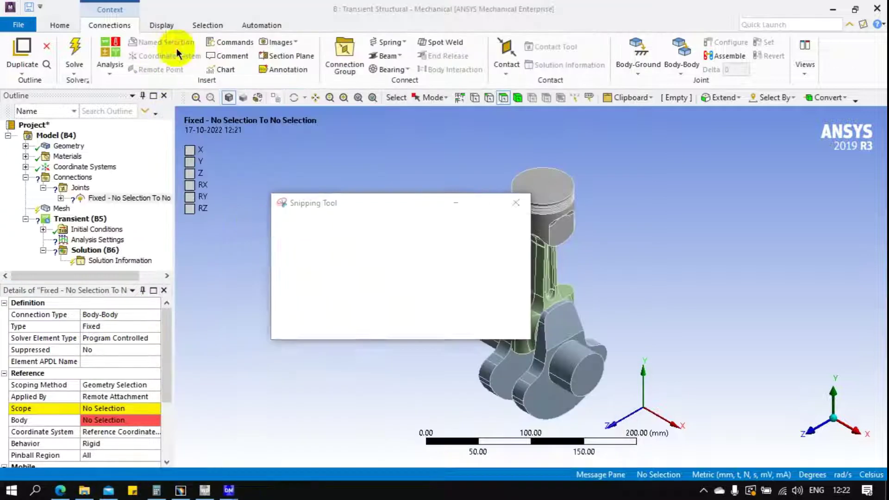
pyautogui.moveTo(239, 153); pyautogui.dragTo(427, 422)
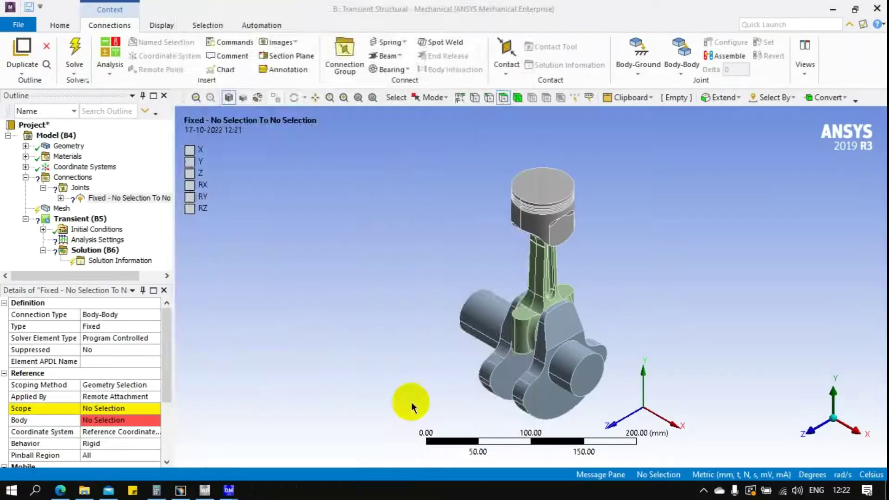
pyautogui.moveTo(212, 126); pyautogui.dragTo(220, 163)
pyautogui.moveTo(242, 131)
pyautogui.mouseDown()
pyautogui.moveTo(256, 122)
pyautogui.moveTo(247, 148)
pyautogui.moveTo(296, 140)
pyautogui.moveTo(297, 129)
pyautogui.mouseUp()
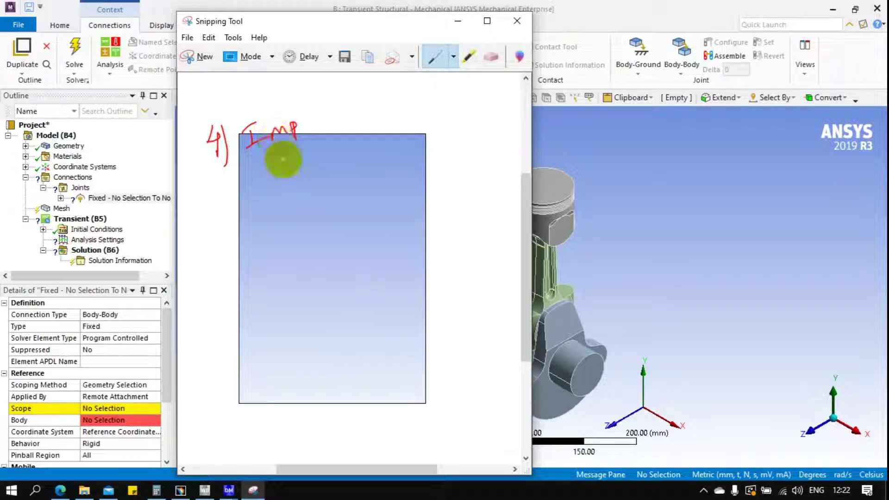
# Step: Write the first note: '1. Fixed (Body)'
pyautogui.moveTo(292, 165)
pyautogui.mouseDown()
pyautogui.moveTo(292, 184)
pyautogui.moveTo(344, 170)
pyautogui.moveTo(351, 153)
pyautogui.moveTo(382, 171)
pyautogui.moveTo(418, 156)
pyautogui.moveTo(425, 139)
pyautogui.moveTo(438, 160)
pyautogui.mouseUp()
pyautogui.click(299, 174)
pyautogui.moveTo(442, 123); pyautogui.dragTo(444, 149)
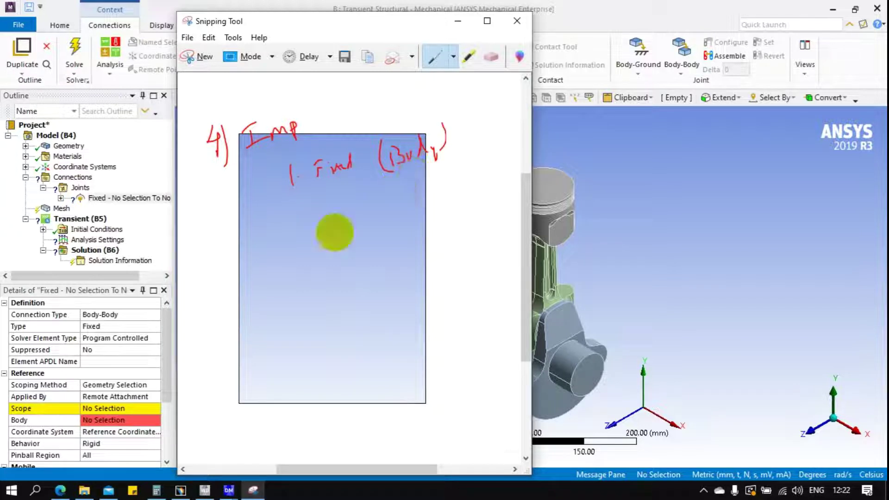
pyautogui.click(300, 179)
# Step: Write notes '2. Translational (x)' and '3. rotation (' below it
pyautogui.click(315, 219)
pyautogui.moveTo(295, 204)
pyautogui.mouseDown()
pyautogui.moveTo(310, 223)
pyautogui.moveTo(335, 194)
pyautogui.moveTo(327, 214)
pyautogui.moveTo(385, 189)
pyautogui.moveTo(403, 206)
pyautogui.moveTo(453, 178)
pyautogui.moveTo(445, 176)
pyautogui.moveTo(459, 213)
pyautogui.mouseUp()
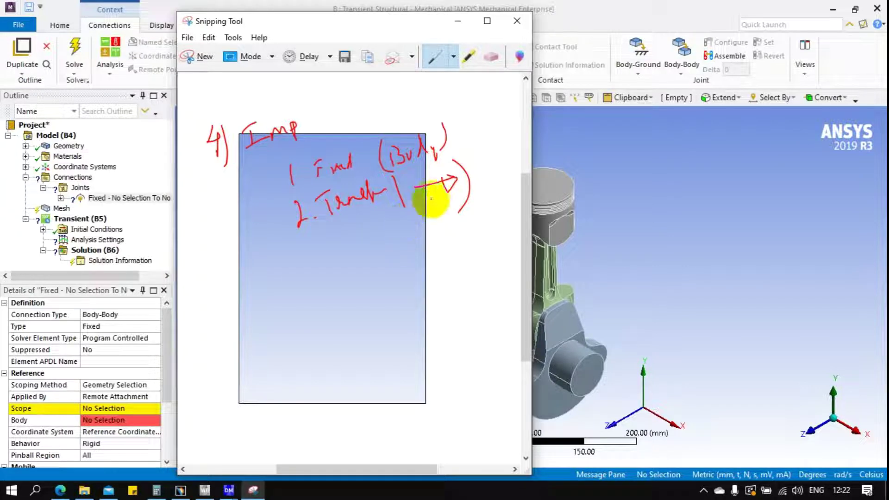
pyautogui.moveTo(420, 213)
pyautogui.mouseDown()
pyautogui.moveTo(424, 205)
pyautogui.moveTo(429, 214)
pyautogui.mouseUp()
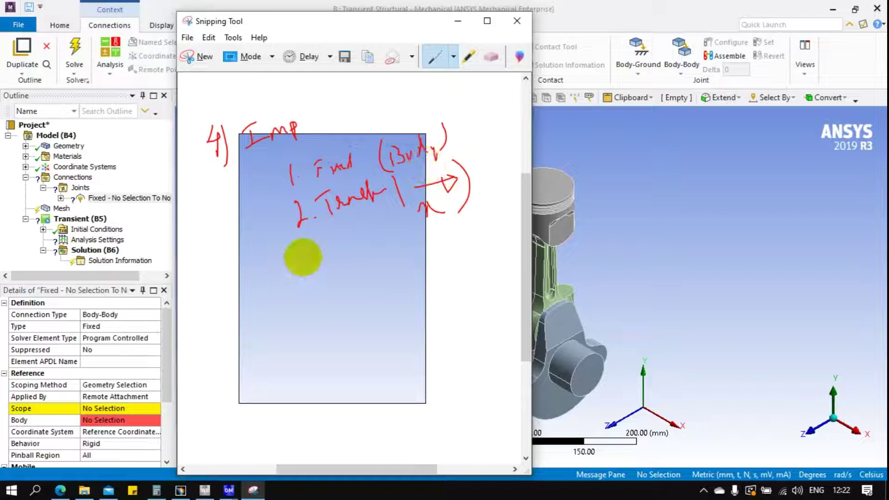
pyautogui.moveTo(276, 277)
pyautogui.mouseDown()
pyautogui.moveTo(287, 294)
pyautogui.moveTo(383, 243)
pyautogui.moveTo(411, 258)
pyautogui.moveTo(425, 246)
pyautogui.moveTo(448, 253)
pyautogui.mouseUp()
pyautogui.click(302, 283)
pyautogui.moveTo(461, 222); pyautogui.dragTo(475, 259)
pyautogui.moveTo(472, 225)
pyautogui.mouseDown()
pyautogui.moveTo(498, 247)
pyautogui.moveTo(479, 252)
pyautogui.moveTo(491, 251)
pyautogui.mouseUp()
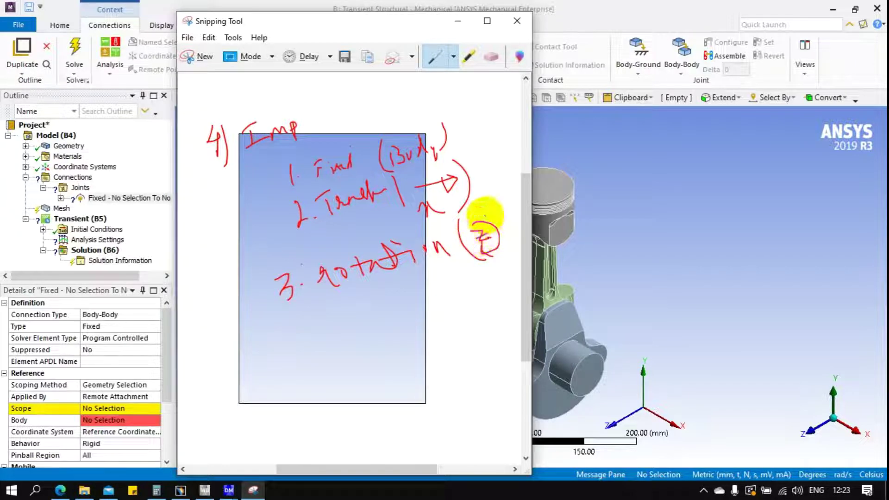
# Step: Finish 'rotation (z)', add '4 → (2+3) Cylinder', draw an arrow and bracket the list
pyautogui.moveTo(472, 220); pyautogui.dragTo(499, 244)
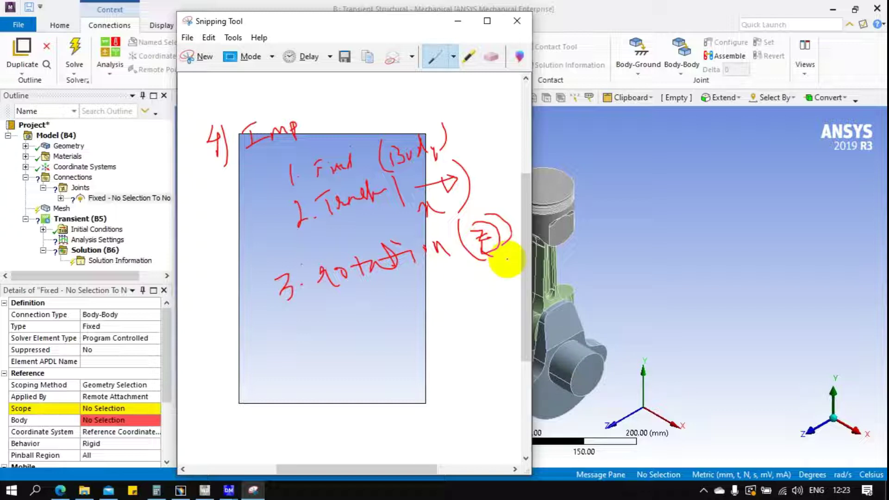
pyautogui.moveTo(299, 314); pyautogui.dragTo(330, 321)
pyautogui.moveTo(314, 316)
pyautogui.mouseDown()
pyautogui.moveTo(318, 342)
pyautogui.moveTo(386, 312)
pyautogui.moveTo(384, 331)
pyautogui.moveTo(449, 301)
pyautogui.moveTo(443, 313)
pyautogui.moveTo(466, 303)
pyautogui.mouseUp()
pyautogui.moveTo(398, 301); pyautogui.dragTo(408, 340)
pyautogui.moveTo(334, 364)
pyautogui.mouseDown()
pyautogui.moveTo(365, 367)
pyautogui.moveTo(369, 351)
pyautogui.moveTo(372, 378)
pyautogui.mouseUp()
pyautogui.moveTo(384, 345)
pyautogui.mouseDown()
pyautogui.moveTo(382, 371)
pyautogui.moveTo(428, 344)
pyautogui.moveTo(443, 345)
pyautogui.mouseUp()
pyautogui.moveTo(221, 422)
pyautogui.mouseDown()
pyautogui.moveTo(320, 409)
pyautogui.moveTo(318, 419)
pyautogui.moveTo(342, 420)
pyautogui.moveTo(340, 392)
pyautogui.moveTo(357, 419)
pyautogui.moveTo(384, 421)
pyautogui.moveTo(376, 407)
pyautogui.mouseUp()
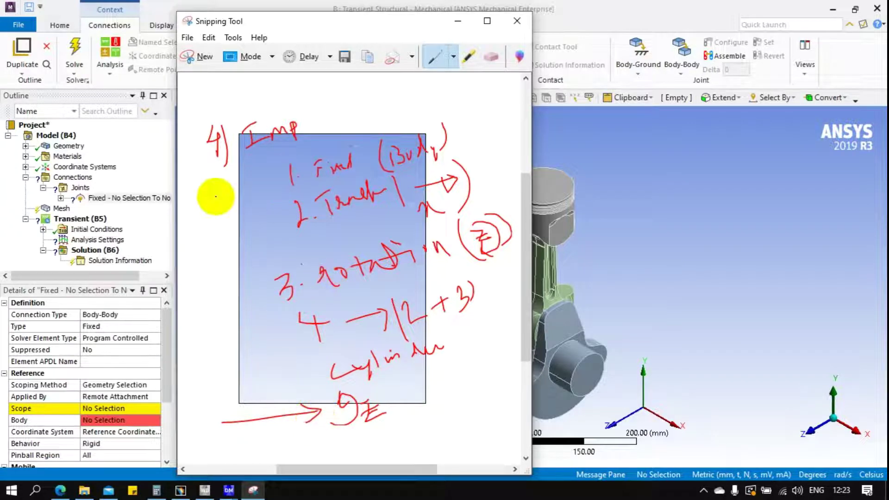
pyautogui.moveTo(225, 175)
pyautogui.mouseDown()
pyautogui.moveTo(222, 245)
pyautogui.moveTo(257, 356)
pyautogui.mouseUp()
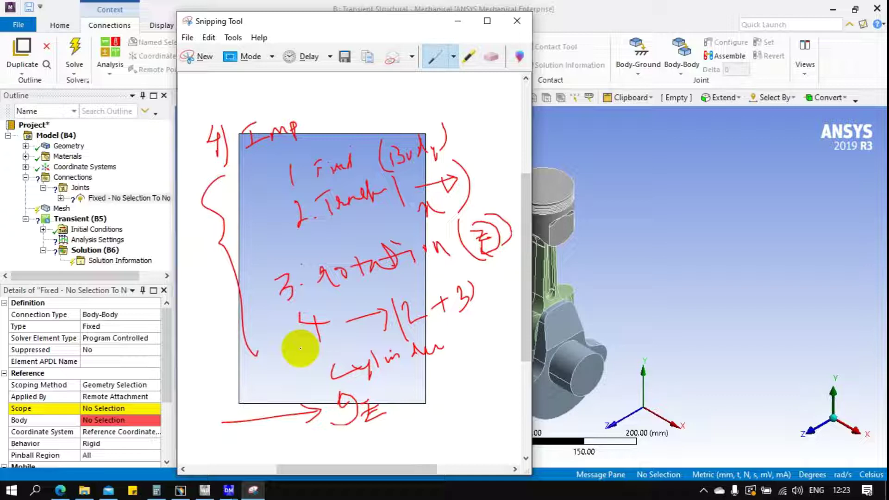
# Step: Back in Mechanical, try the joint Type as Bushing, then revert it to Fixed
pyautogui.click(458, 20)
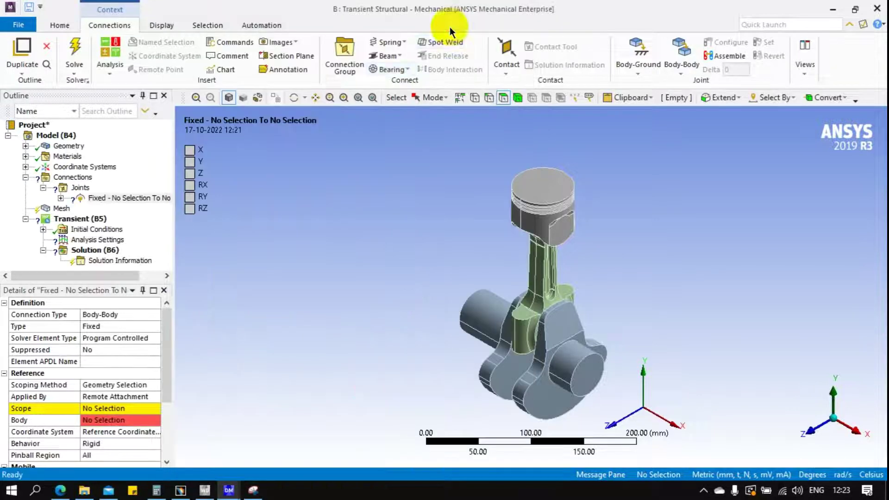
pyautogui.click(103, 326)
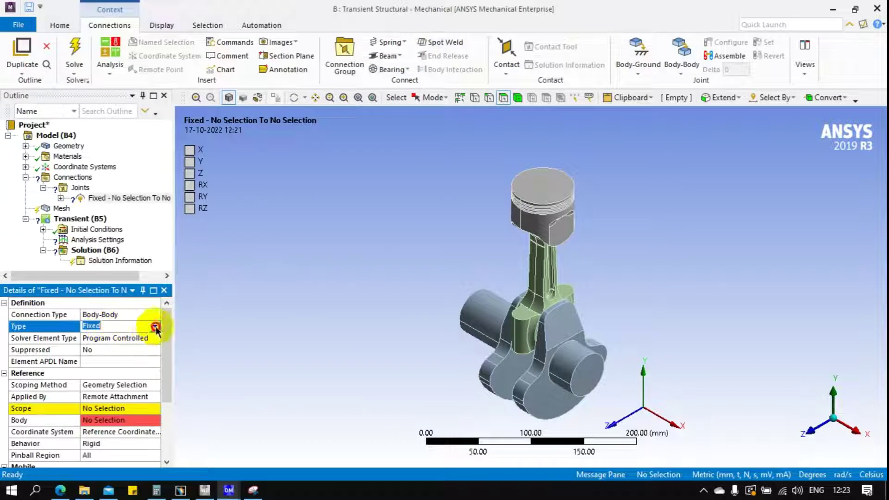
pyautogui.click(155, 326)
pyautogui.click(105, 404)
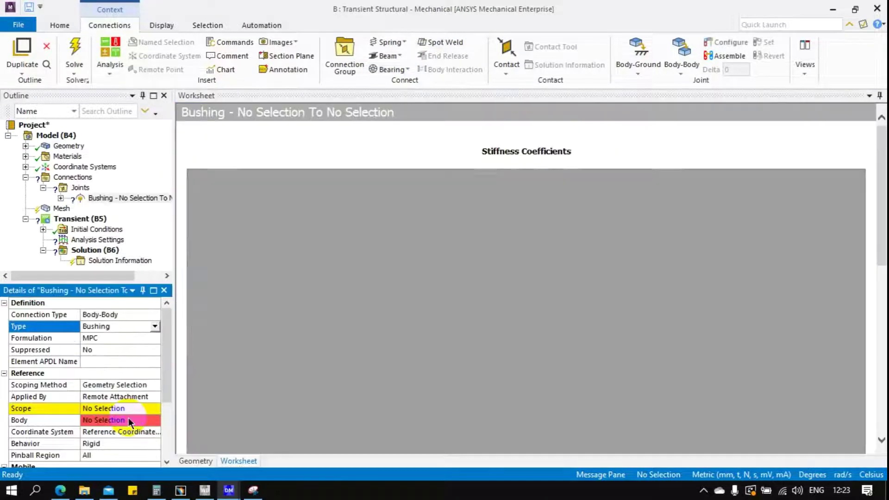
pyautogui.click(154, 327)
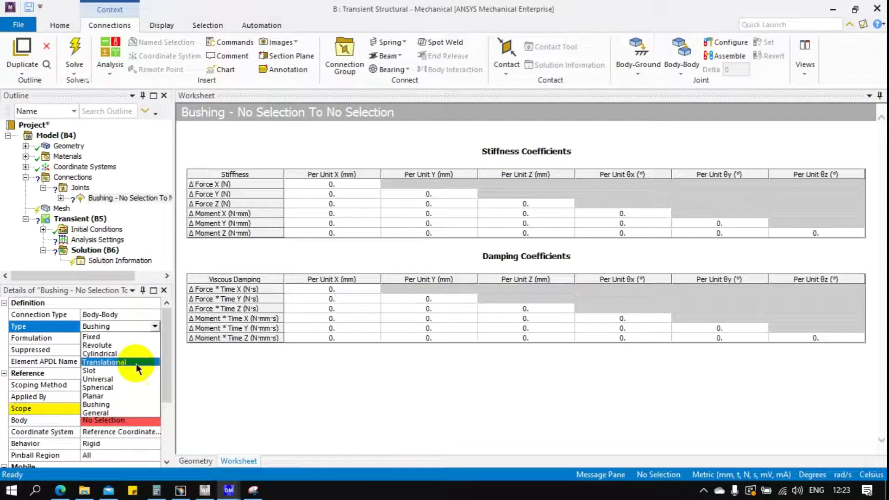
pyautogui.click(120, 338)
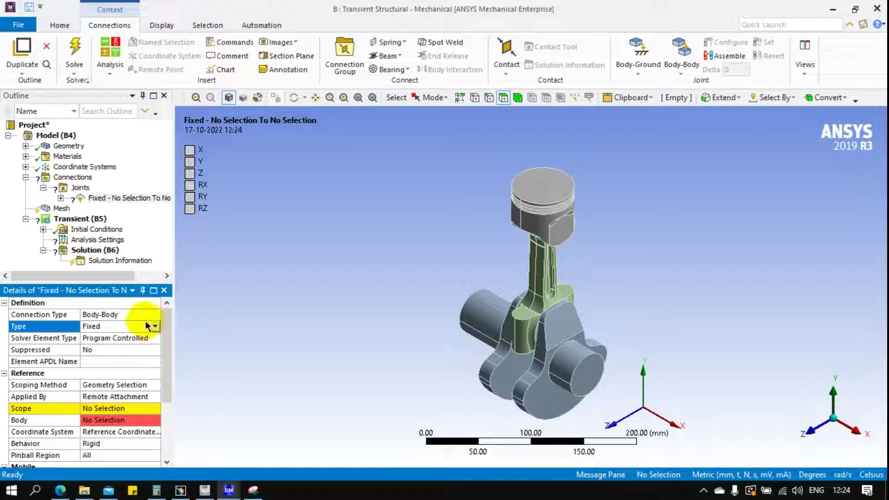
# Step: Set the joint's Connection Type to Body-Ground and its Type to Revolute
pyautogui.click(118, 314)
pyautogui.click(156, 316)
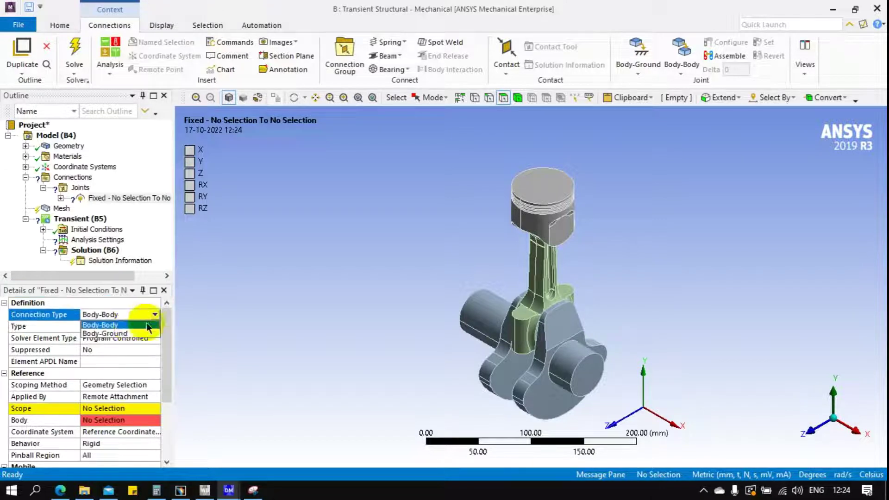
pyautogui.click(102, 326)
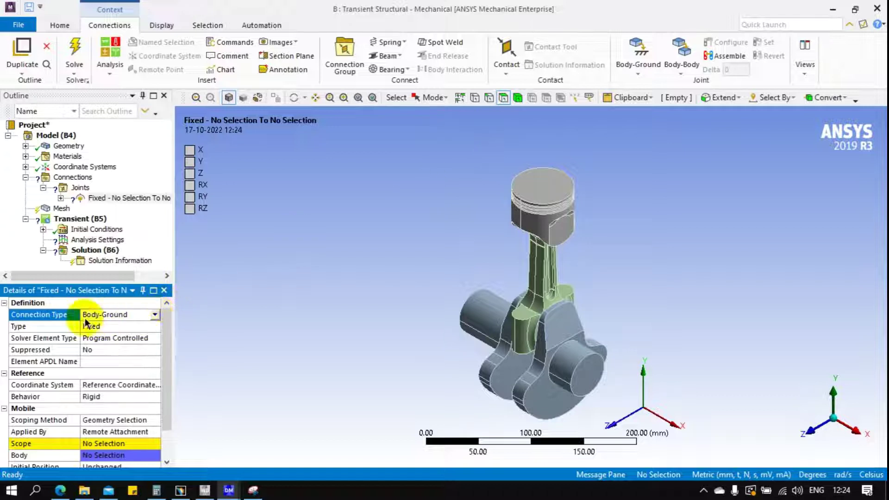
pyautogui.click(152, 326)
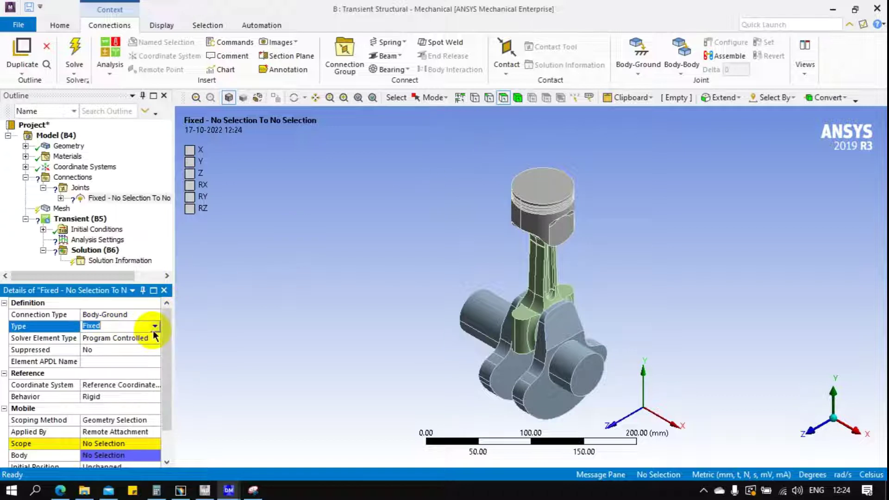
pyautogui.click(113, 346)
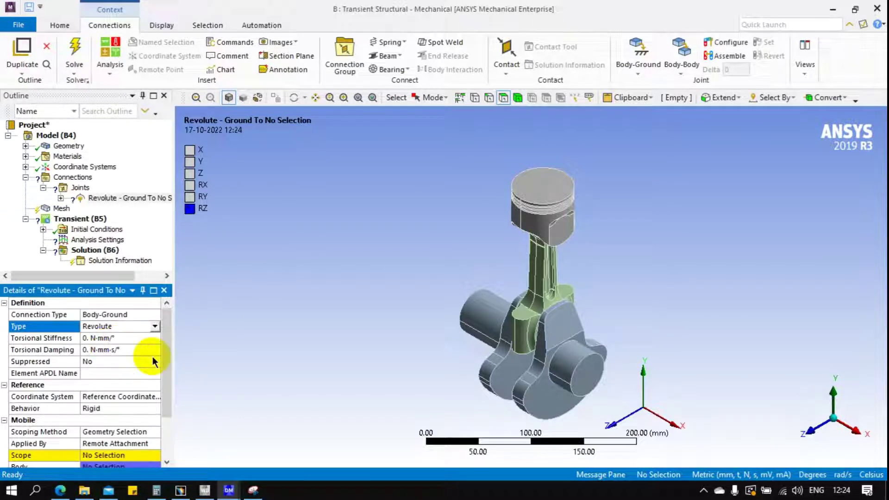
# Step: Scope the revolute joint to the crank's two journal cylinder faces
pyautogui.moveTo(168, 368); pyautogui.dragTo(160, 407)
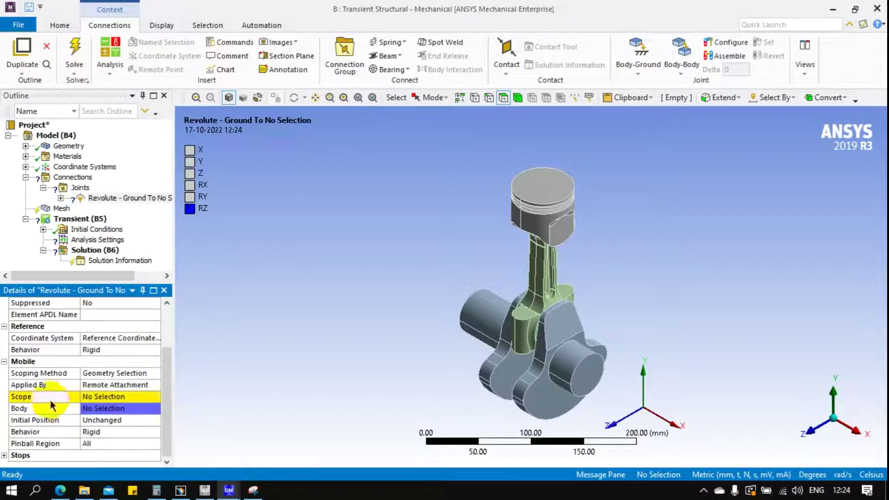
pyautogui.click(104, 397)
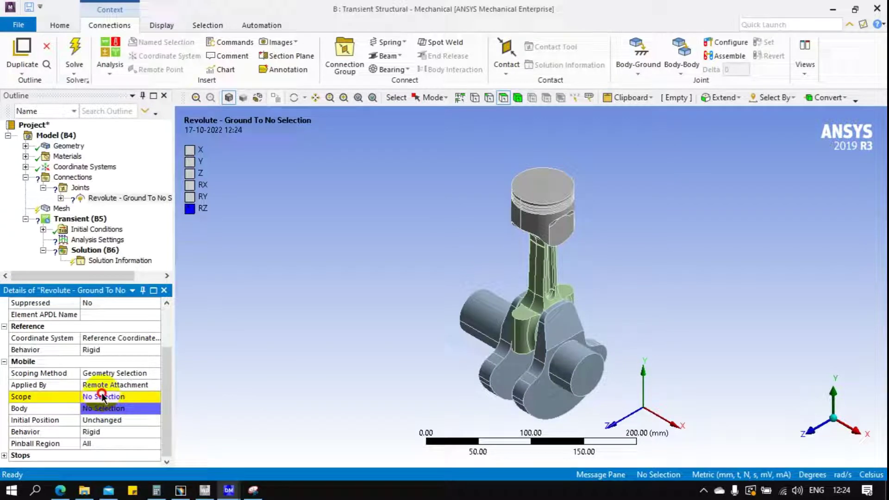
pyautogui.click(567, 363)
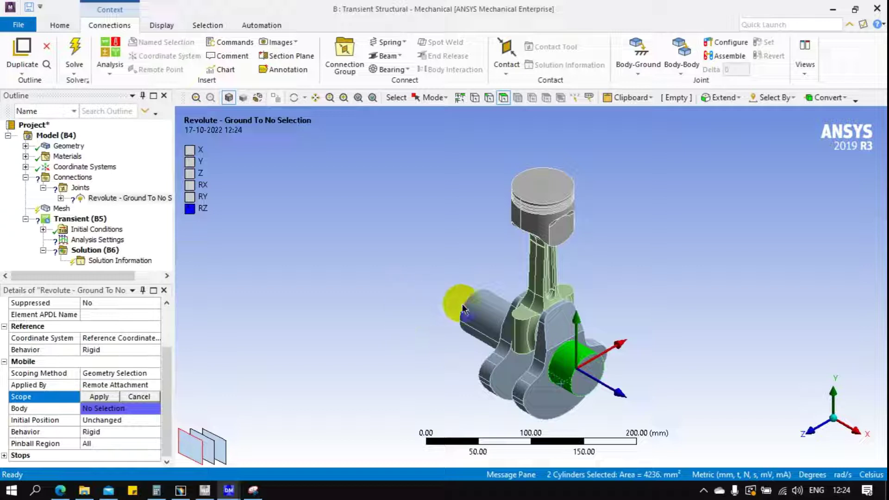
pyautogui.keyDown('ctrl'); pyautogui.click(481, 315); pyautogui.keyUp('ctrl')
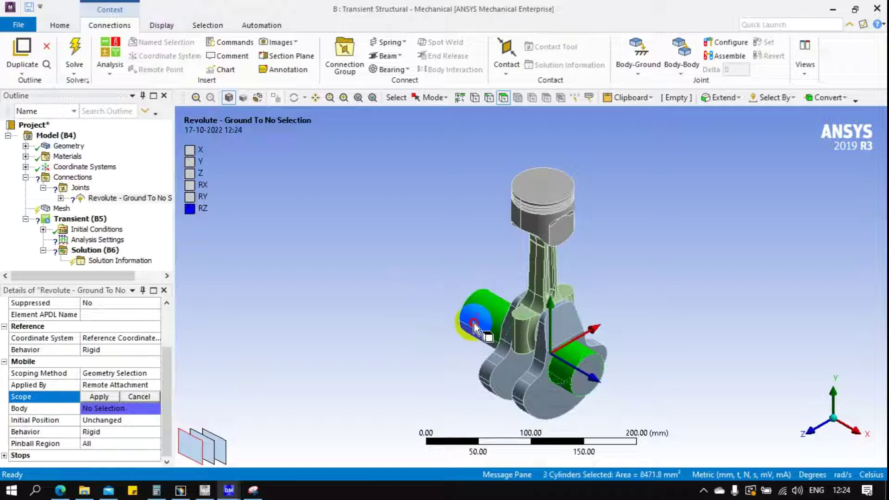
pyautogui.click(99, 396)
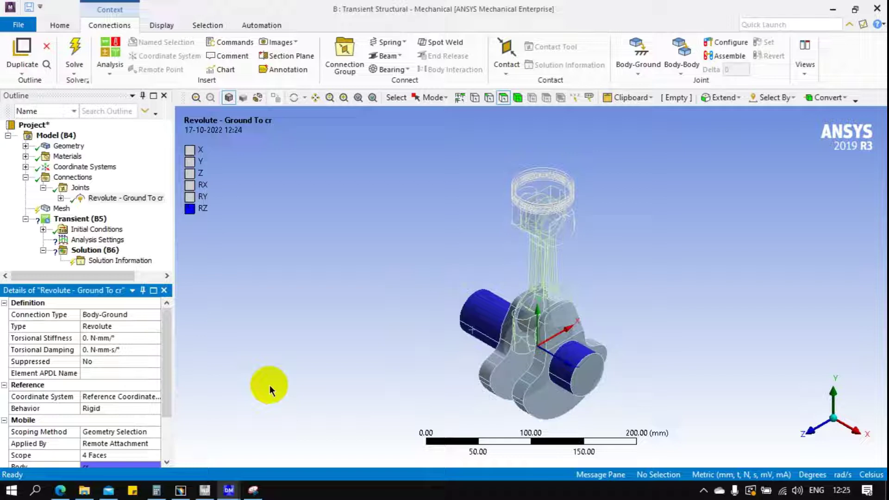
# Step: Configure the Revolute - Ground To cr joint and rotate the crank to about 298°
pyautogui.click(124, 199)
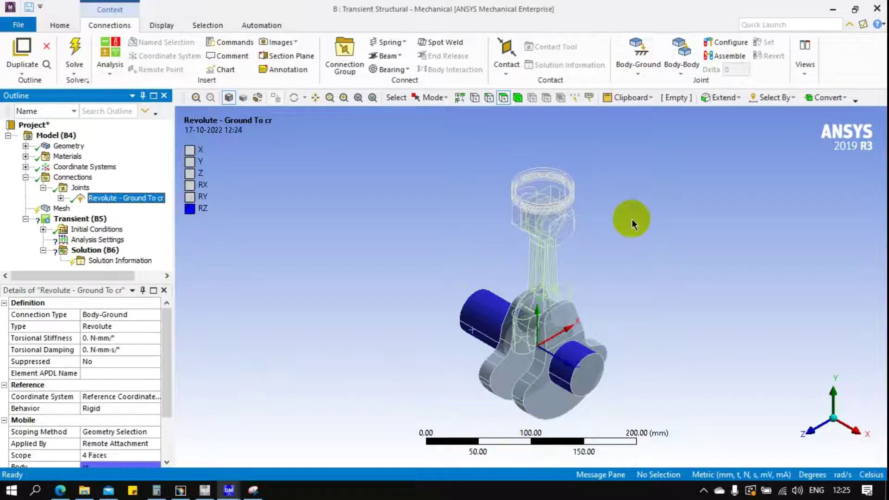
pyautogui.click(727, 46)
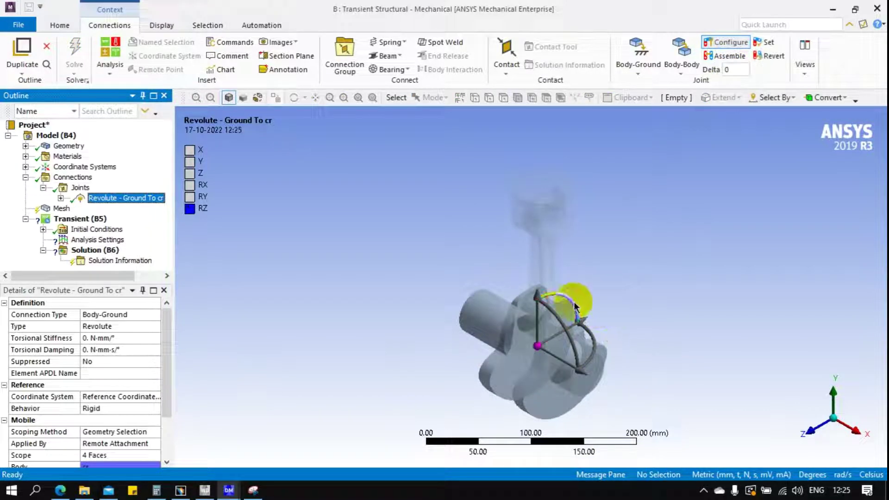
pyautogui.click(201, 215)
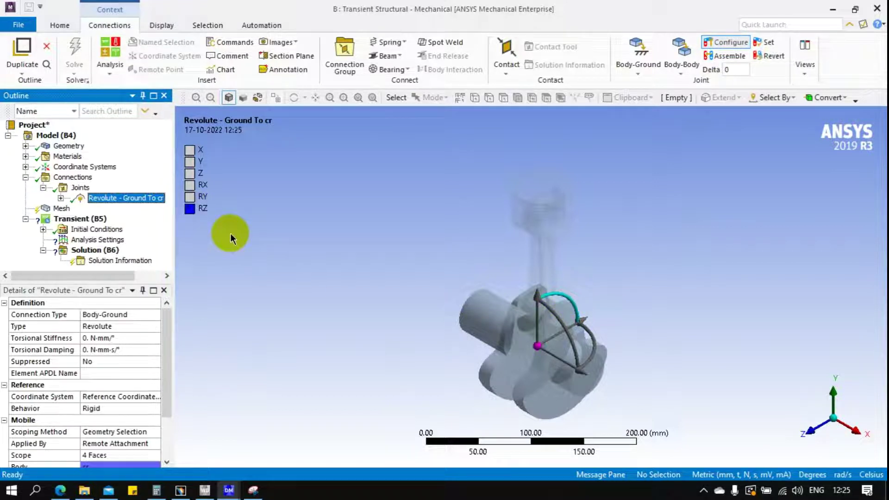
pyautogui.moveTo(567, 300)
pyautogui.mouseDown()
pyautogui.moveTo(588, 329)
pyautogui.moveTo(564, 404)
pyautogui.moveTo(460, 413)
pyautogui.moveTo(457, 307)
pyautogui.moveTo(546, 247)
pyautogui.moveTo(631, 278)
pyautogui.moveTo(616, 362)
pyautogui.moveTo(500, 440)
pyautogui.moveTo(430, 365)
pyautogui.mouseUp()
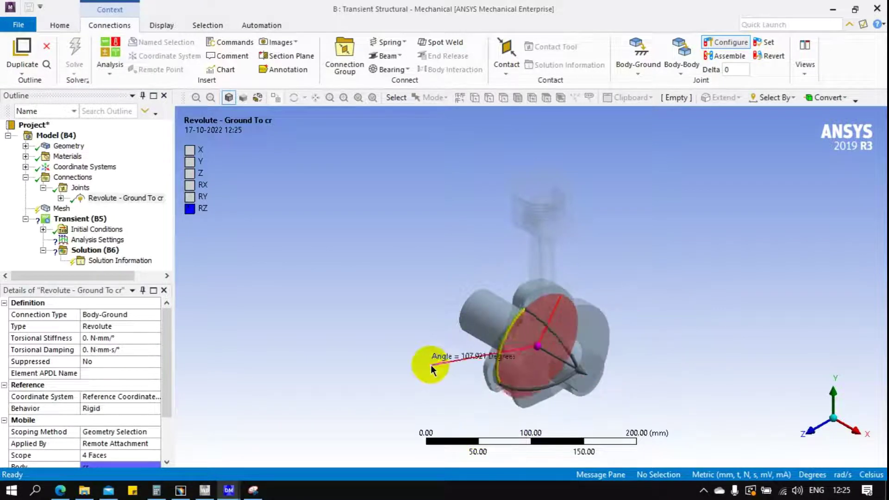
# Step: Add a new Body-Ground joint of type Translational under Joints
pyautogui.click(74, 218)
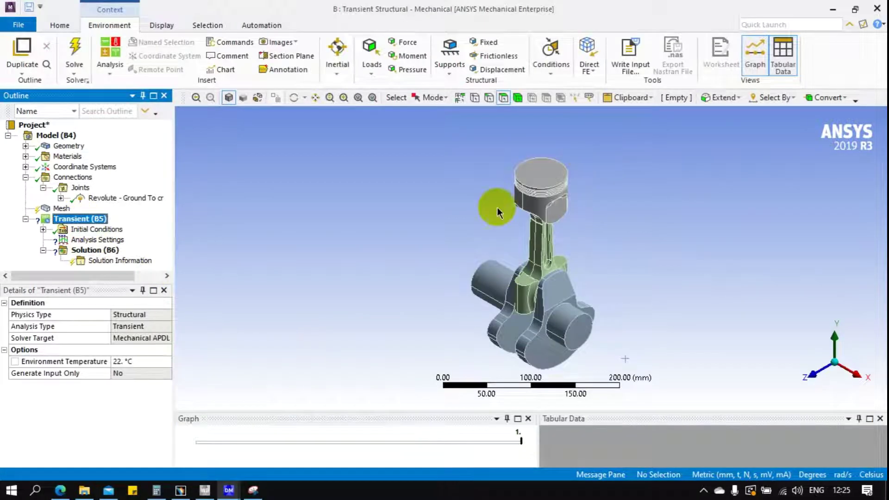
pyautogui.click(79, 188)
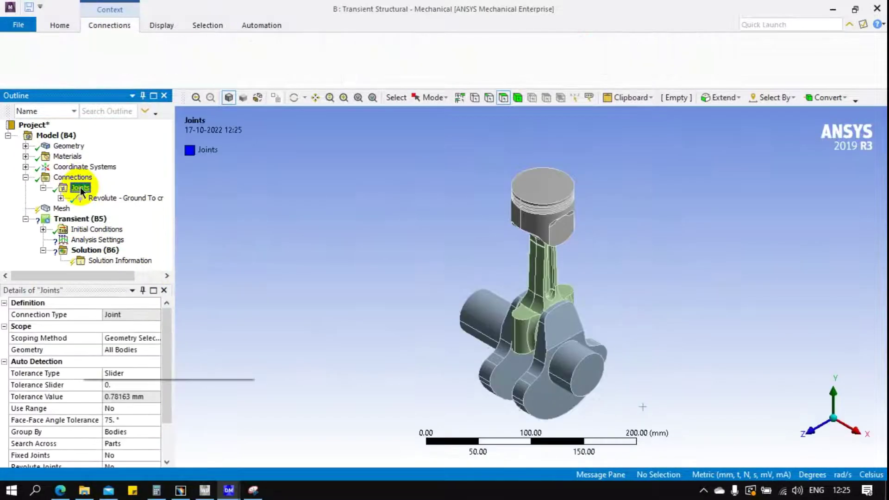
pyautogui.rightClick(82, 188)
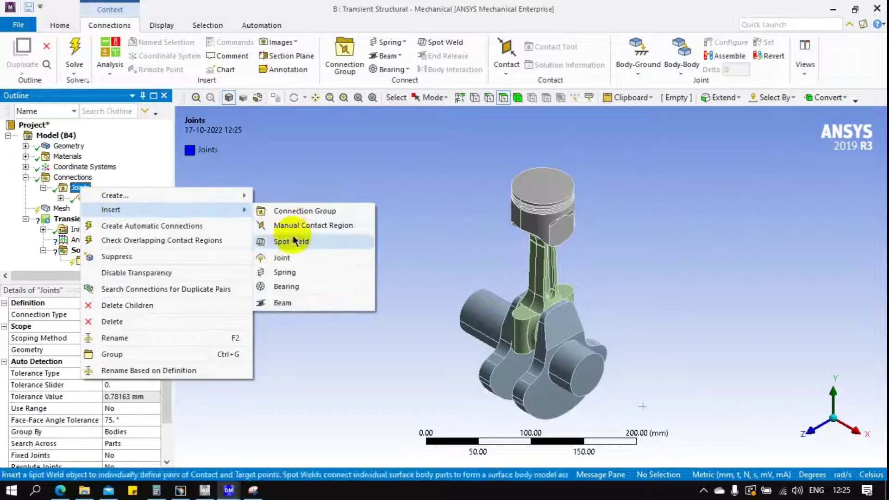
pyautogui.click(294, 260)
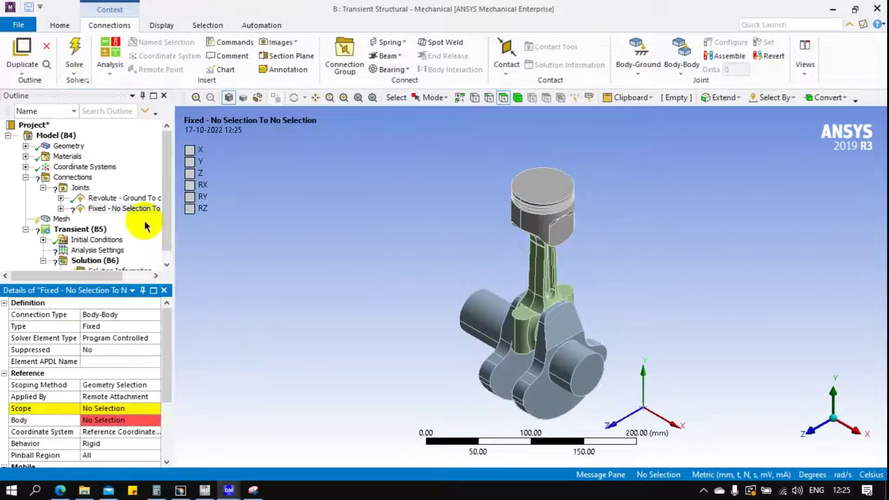
pyautogui.click(137, 314)
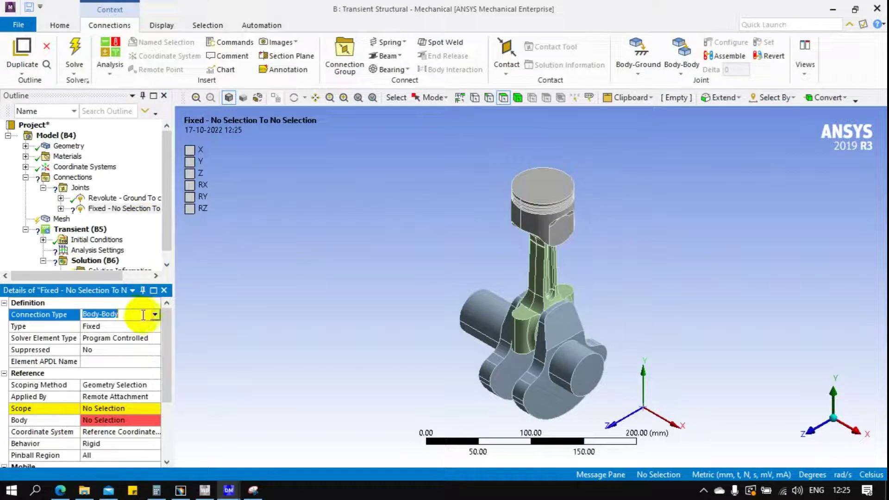
pyautogui.click(155, 314)
pyautogui.click(139, 333)
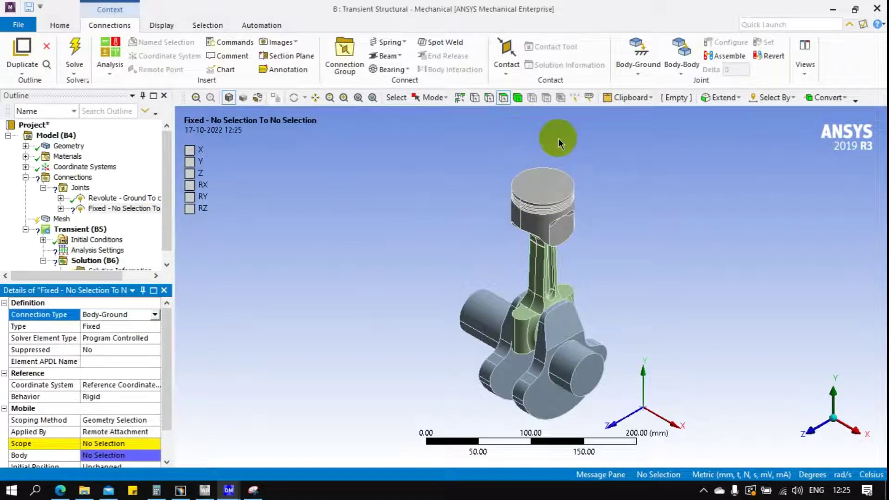
pyautogui.click(124, 327)
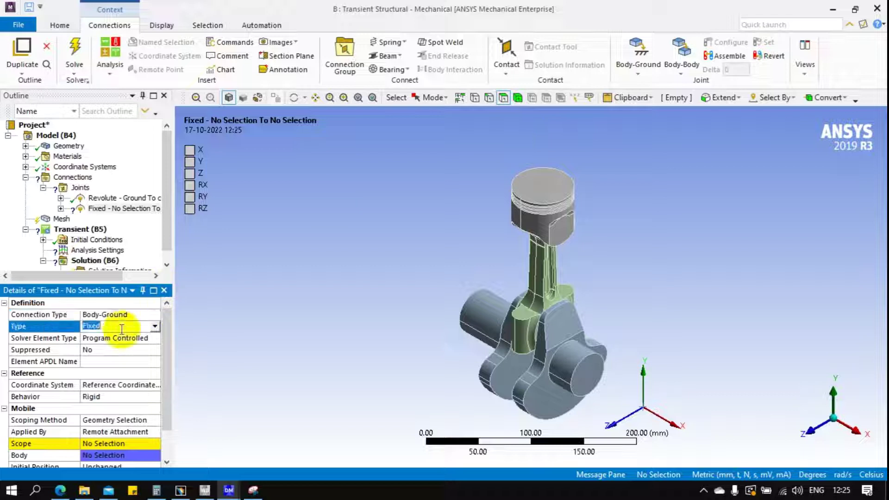
pyautogui.click(154, 329)
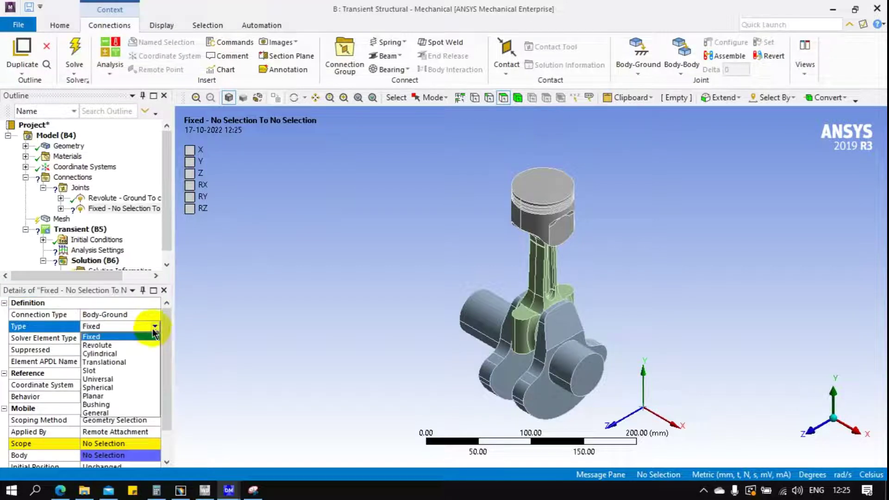
pyautogui.click(137, 364)
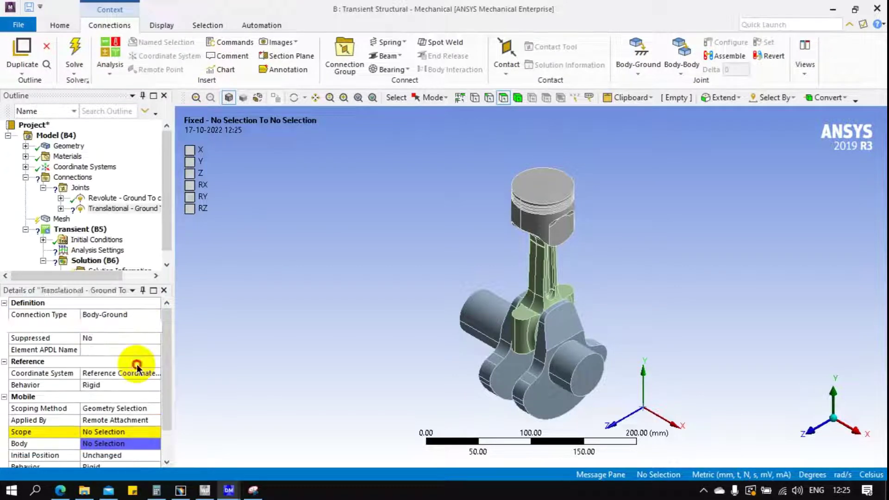
# Step: Scope the piston's top face as the mobile side and test-slide the piston along X
pyautogui.click(527, 193)
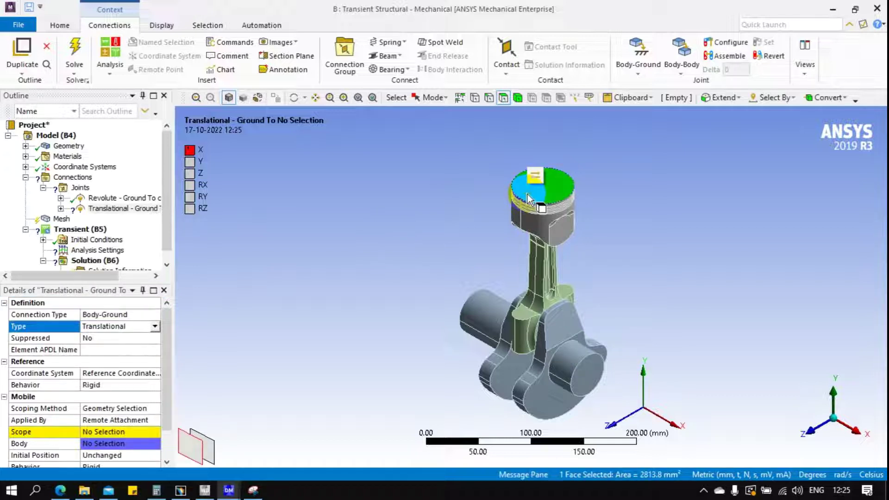
pyautogui.click(99, 433)
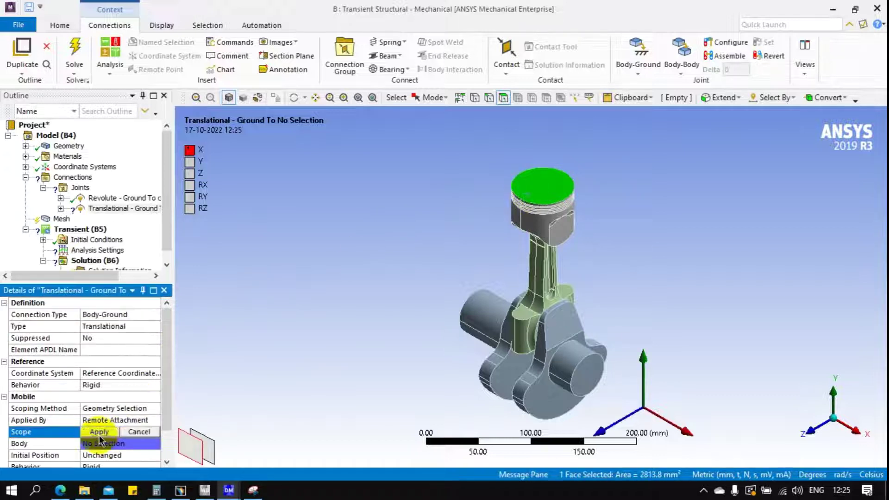
pyautogui.click(221, 383)
pyautogui.click(725, 42)
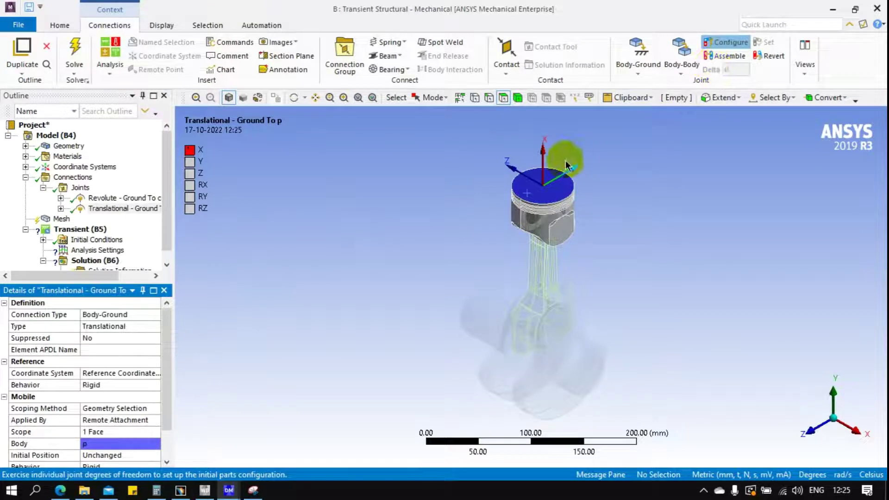
pyautogui.moveTo(546, 143)
pyautogui.mouseDown()
pyautogui.moveTo(558, 217)
pyautogui.moveTo(554, 145)
pyautogui.mouseUp()
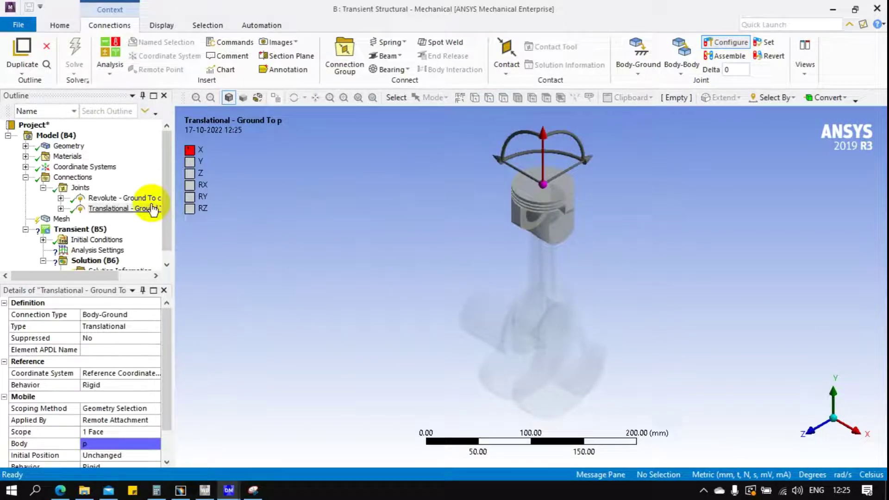
pyautogui.click(80, 188)
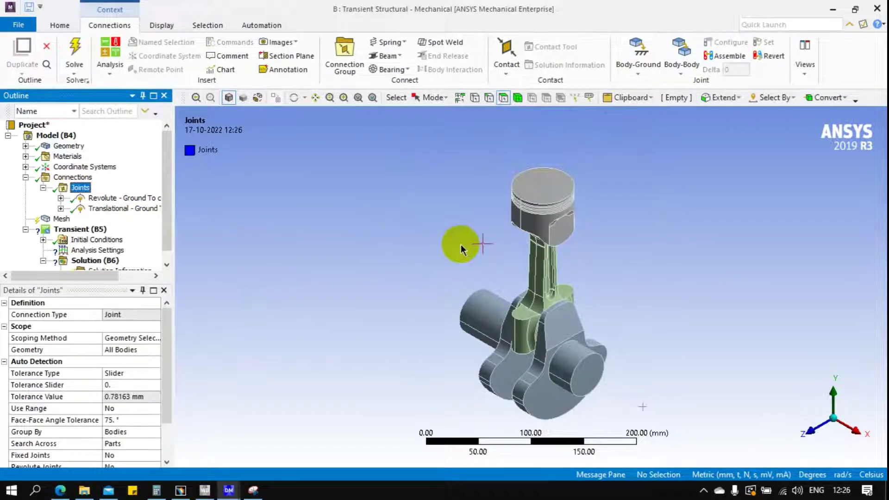
# Step: Orbit to a tilted view and use Display > Explode to spread piston, conrod and crank apart
pyautogui.moveTo(523, 260)
pyautogui.mouseDown(button='middle')
pyautogui.moveTo(658, 209)
pyautogui.moveTo(598, 229)
pyautogui.moveTo(665, 140)
pyautogui.mouseUp(button='middle')
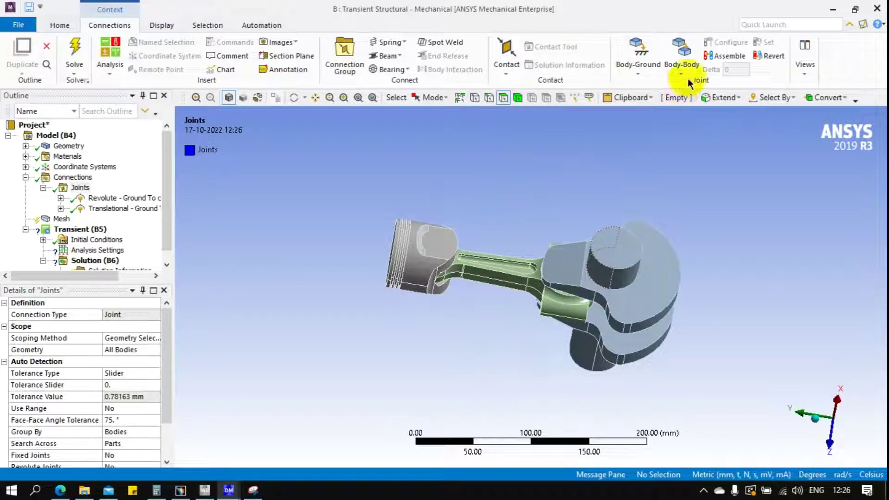
pyautogui.click(807, 73)
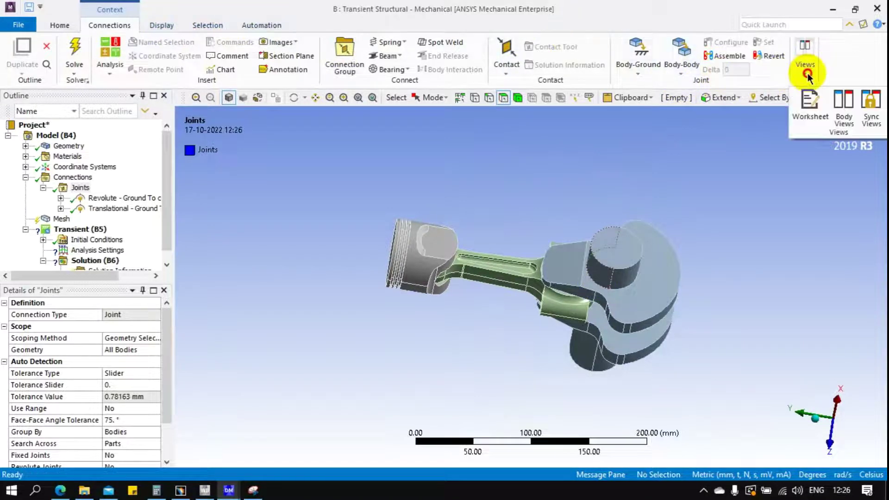
pyautogui.click(153, 31)
pyautogui.click(752, 71)
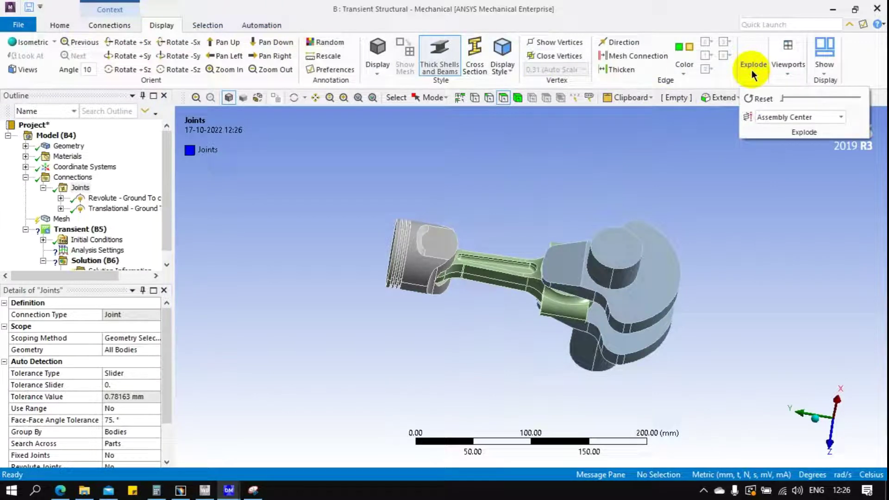
pyautogui.moveTo(779, 99)
pyautogui.mouseDown()
pyautogui.moveTo(823, 103)
pyautogui.moveTo(763, 99)
pyautogui.mouseUp()
pyautogui.click(861, 98)
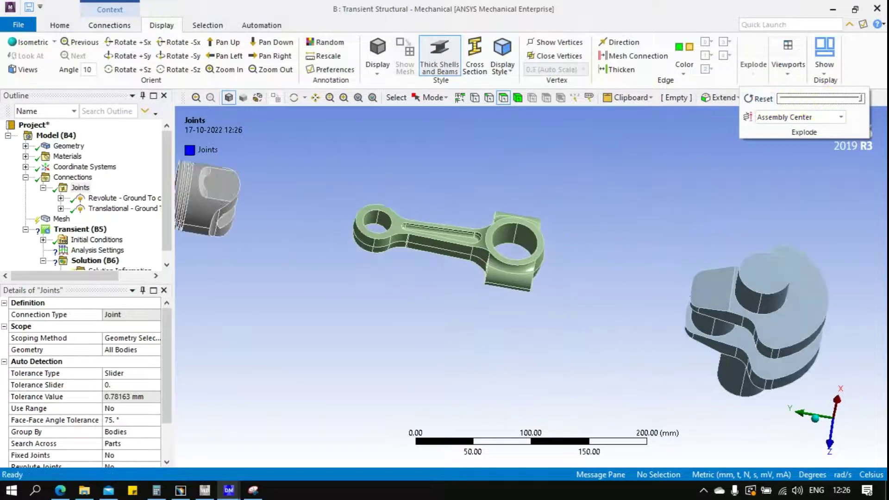
pyautogui.moveTo(861, 99)
pyautogui.mouseDown()
pyautogui.moveTo(789, 105)
pyautogui.moveTo(814, 111)
pyautogui.mouseUp()
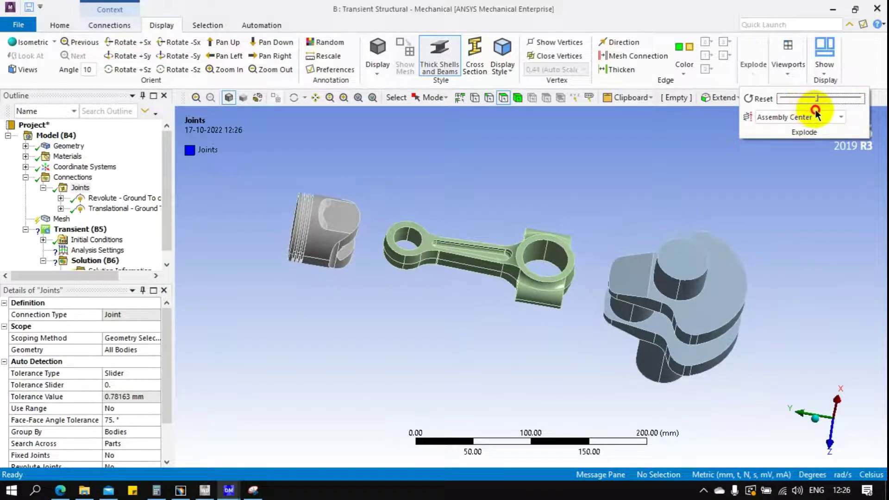
pyautogui.moveTo(665, 238)
pyautogui.mouseDown(button='middle')
pyautogui.moveTo(665, 156)
pyautogui.moveTo(720, 150)
pyautogui.moveTo(733, 189)
pyautogui.moveTo(746, 185)
pyautogui.moveTo(674, 242)
pyautogui.mouseUp(button='middle')
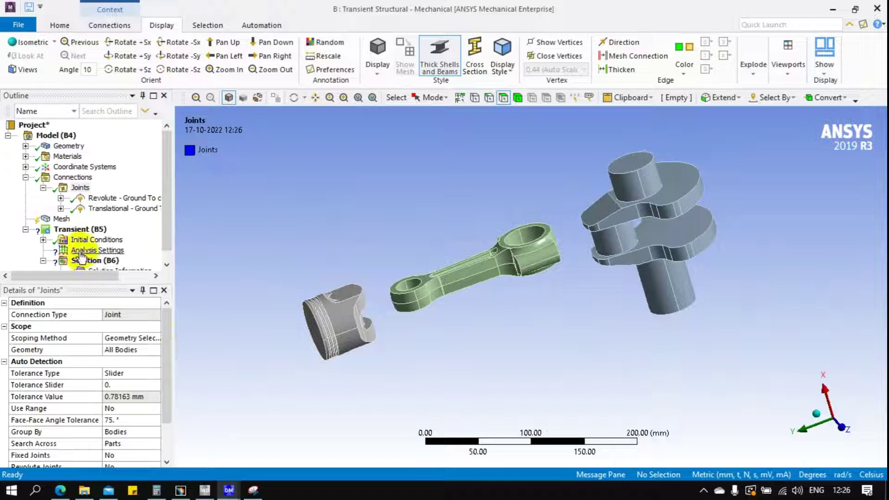
# Step: Add a third joint under Joints and make it Cylindrical
pyautogui.click(83, 187)
pyautogui.rightClick(83, 188)
pyautogui.moveTo(115, 206)
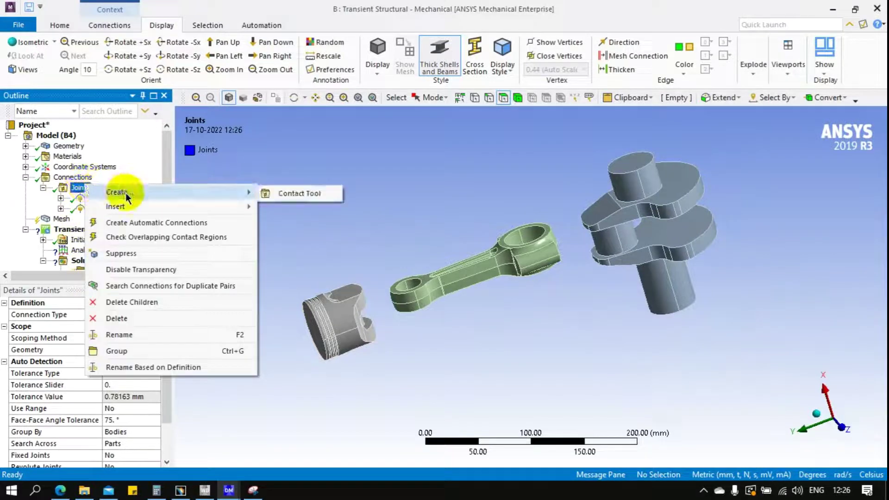
pyautogui.click(297, 256)
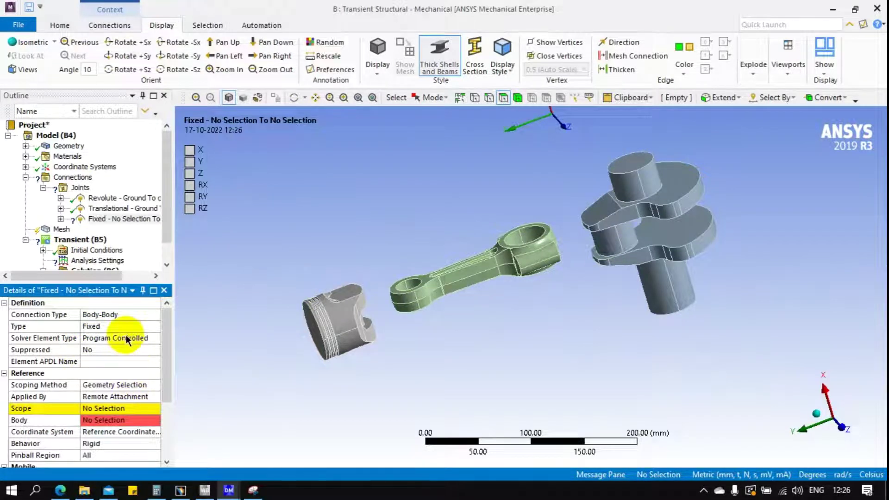
pyautogui.click(151, 326)
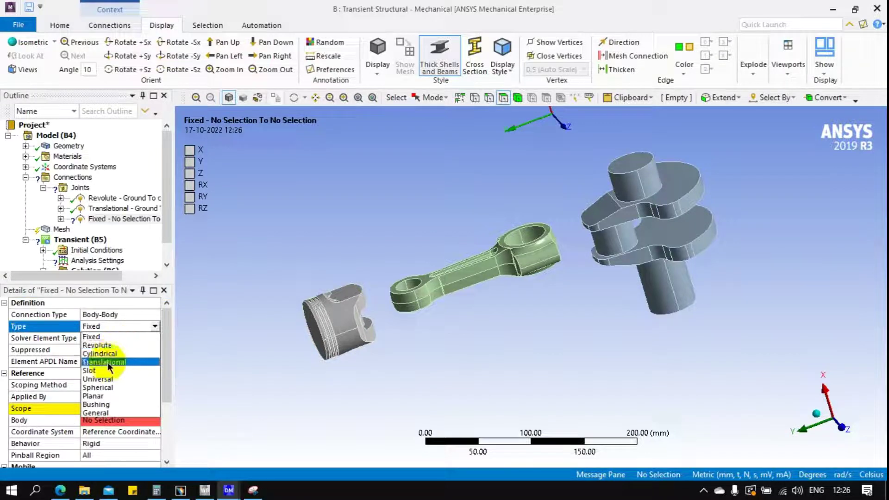
pyautogui.click(108, 354)
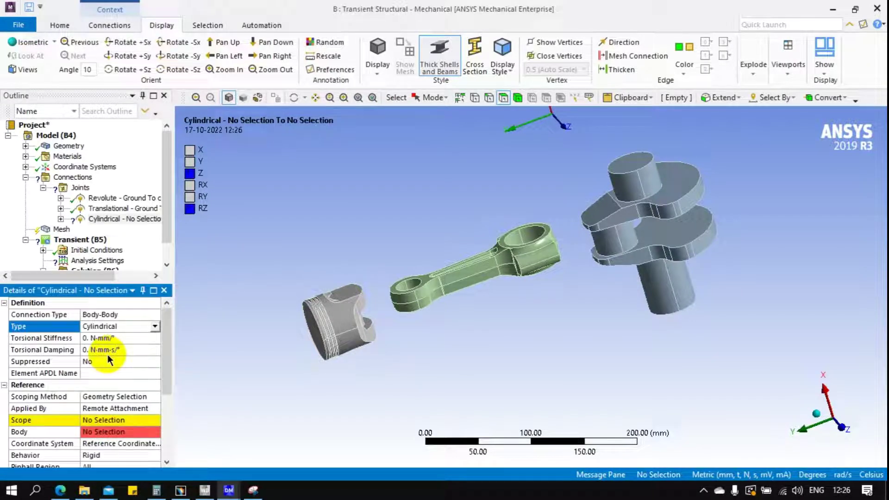
# Step: Set the conrod big-end bore faces as the joint's Reference Scope
pyautogui.moveTo(165, 379); pyautogui.dragTo(165, 422)
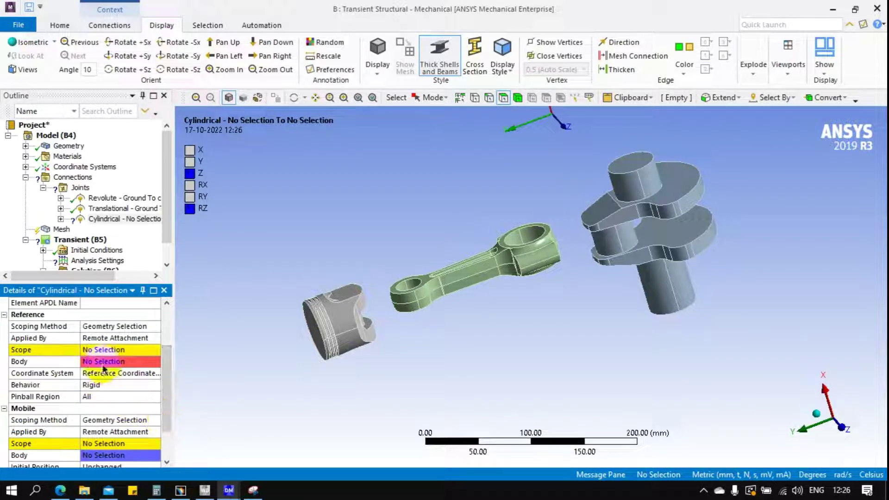
pyautogui.click(104, 349)
pyautogui.scroll(1, 504, 236)
pyautogui.click(527, 227)
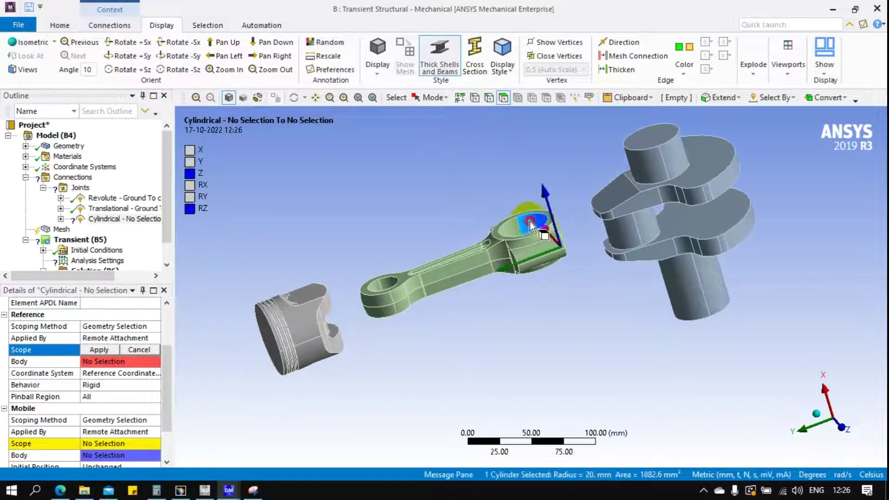
pyautogui.click(99, 350)
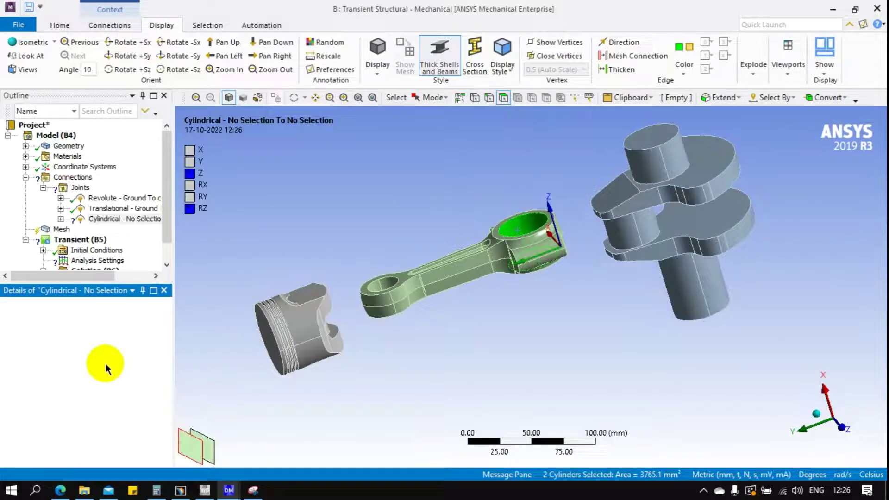
# Step: Set the crankpin cylinder faces as the Mobile Scope, giving Cylindrical - cd To cr
pyautogui.scroll(-3, 102, 422)
pyautogui.click(104, 443)
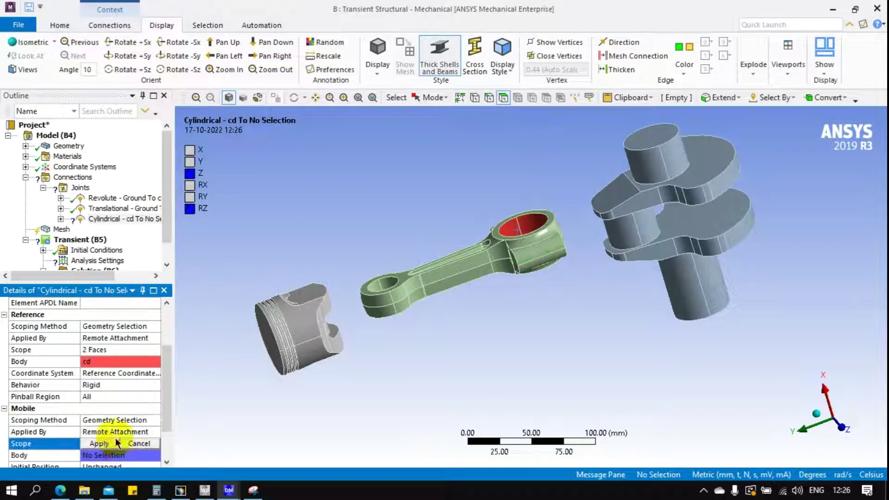
pyautogui.click(640, 224)
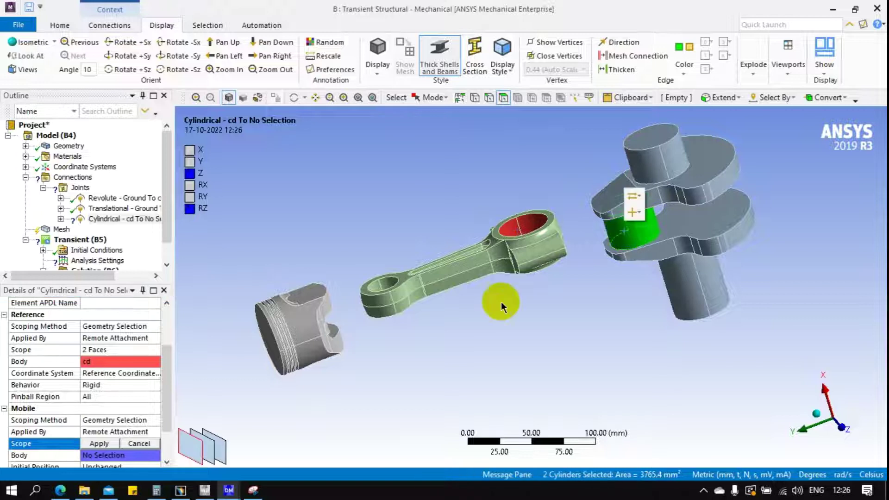
pyautogui.click(111, 447)
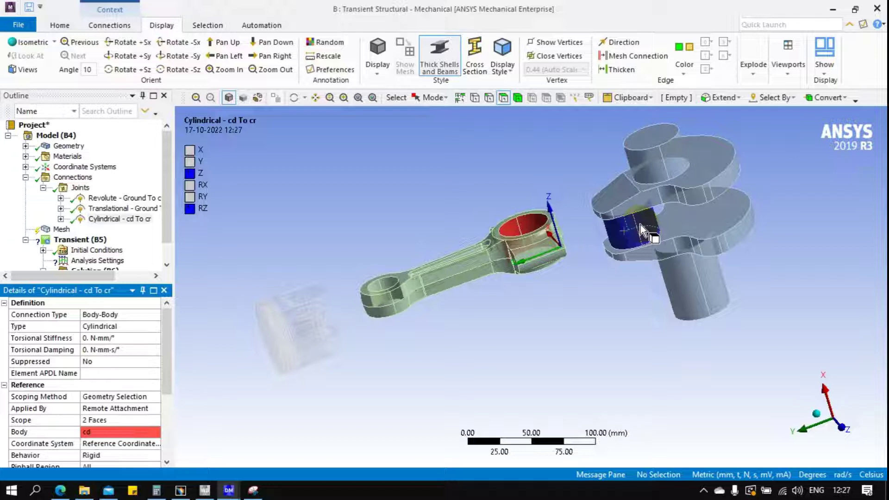
# Step: Insert a fourth joint under Joints and set its Type to Cylindrical
pyautogui.rightClick(74, 191)
pyautogui.moveTo(105, 213)
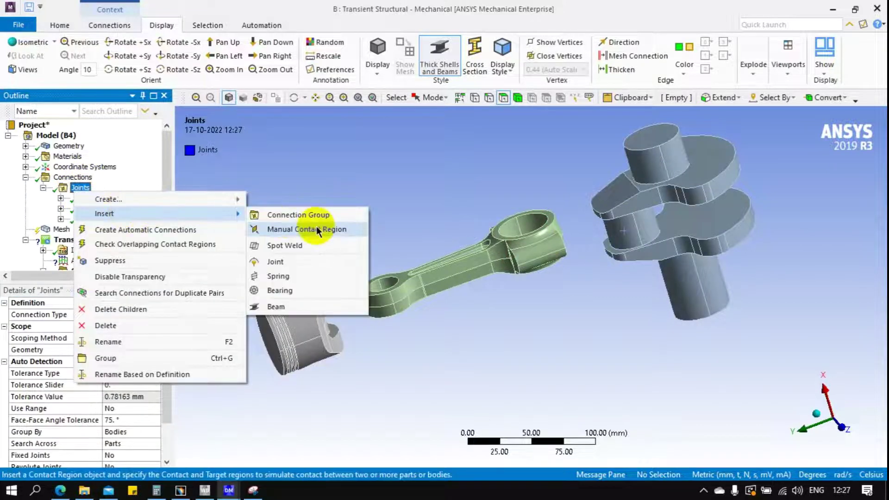
pyautogui.click(276, 262)
pyautogui.click(124, 327)
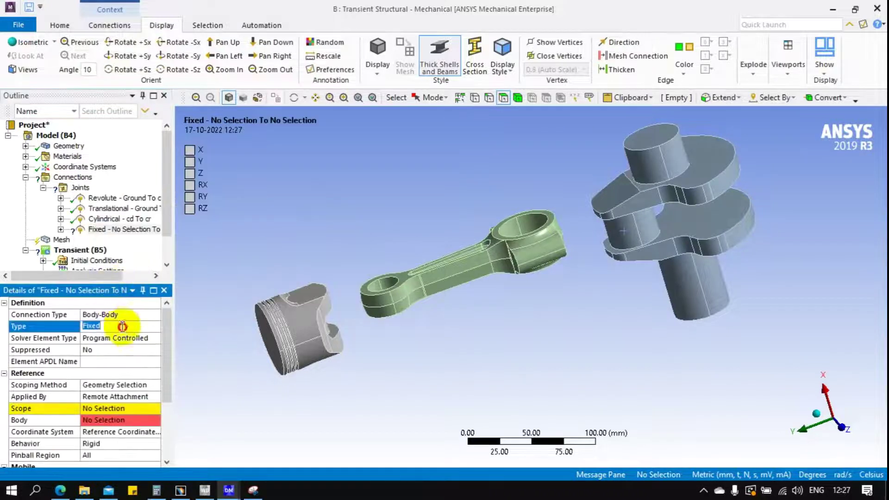
pyautogui.click(154, 327)
pyautogui.click(135, 356)
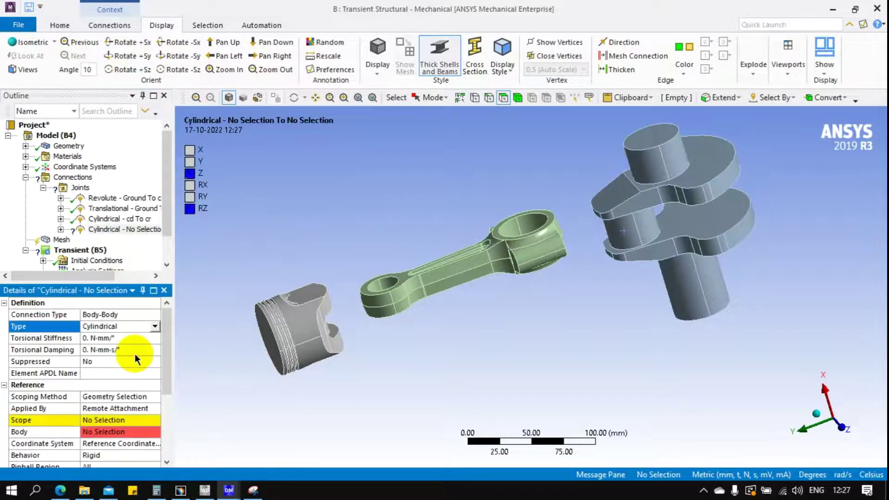
# Step: Apply the piston's two pin-hole faces as the Reference Scope
pyautogui.moveTo(317, 354); pyautogui.dragTo(248, 361, button='middle')
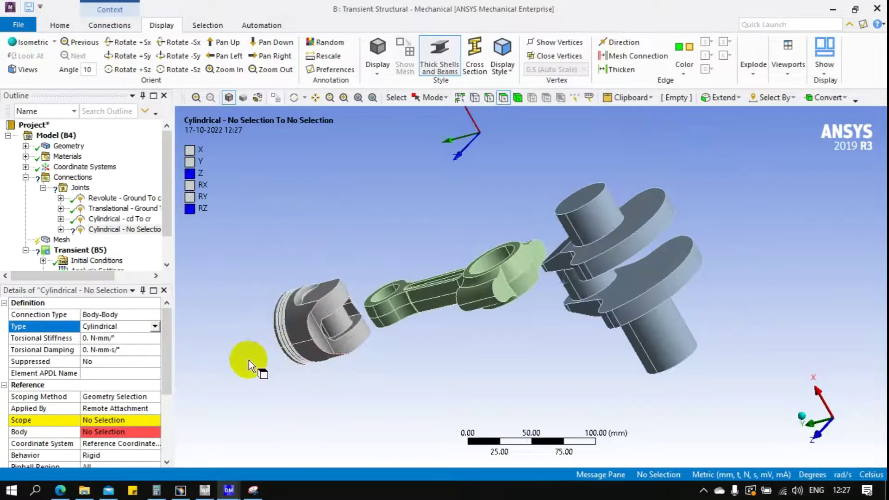
pyautogui.scroll(3, 287, 349)
pyautogui.scroll(1, 278, 338)
pyautogui.scroll(1, 324, 330)
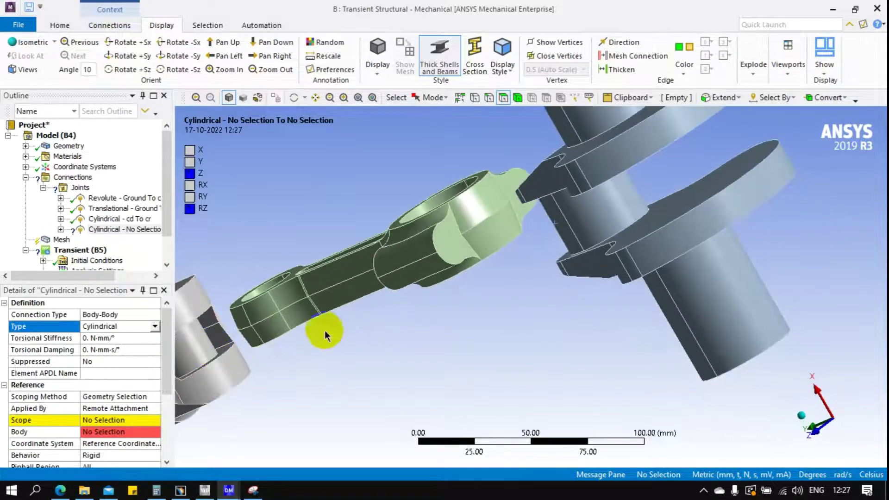
pyautogui.scroll(-1, 324, 329)
pyautogui.click(220, 355)
pyautogui.click(106, 420)
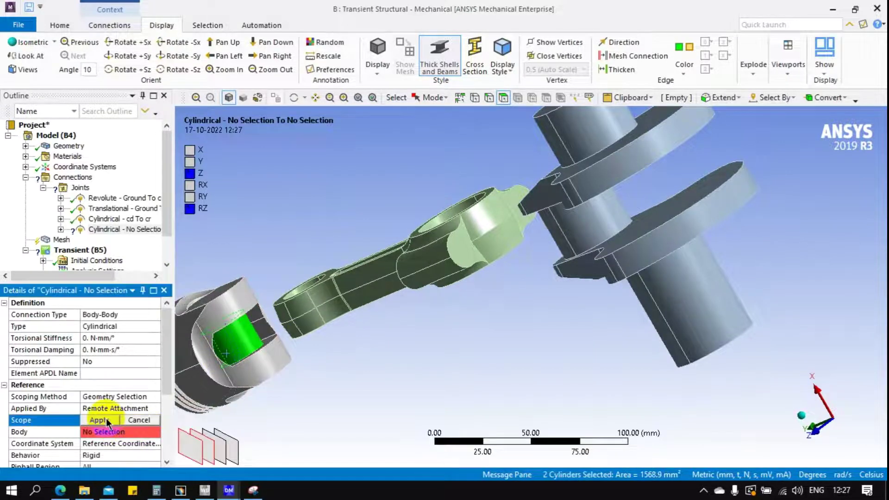
pyautogui.moveTo(377, 352); pyautogui.dragTo(468, 353, button='middle')
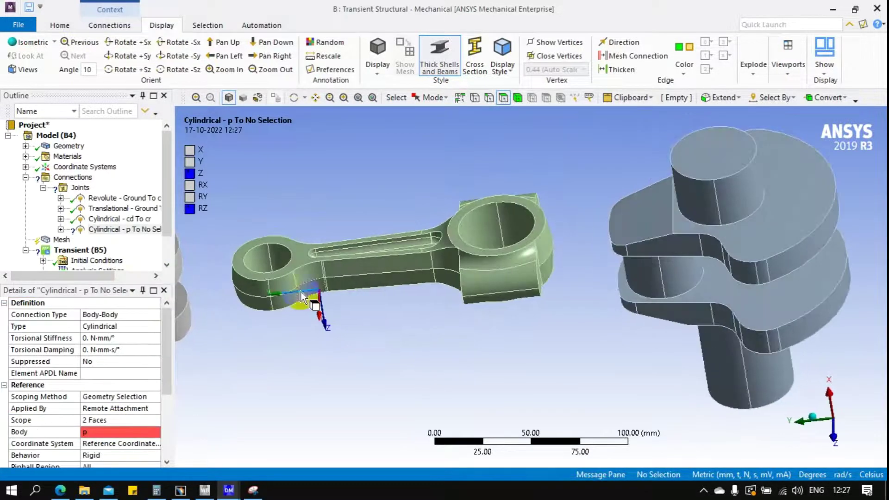
# Step: Apply the conrod small-end bore faces as the Mobile Scope, giving Cylindrical - p To cd
pyautogui.click(278, 252)
pyautogui.scroll(-3, 93, 408)
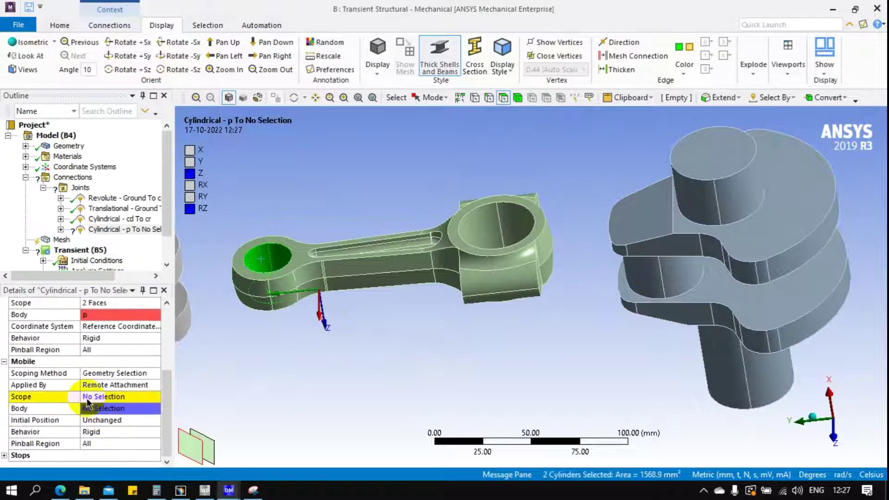
pyautogui.click(87, 398)
pyautogui.click(346, 370)
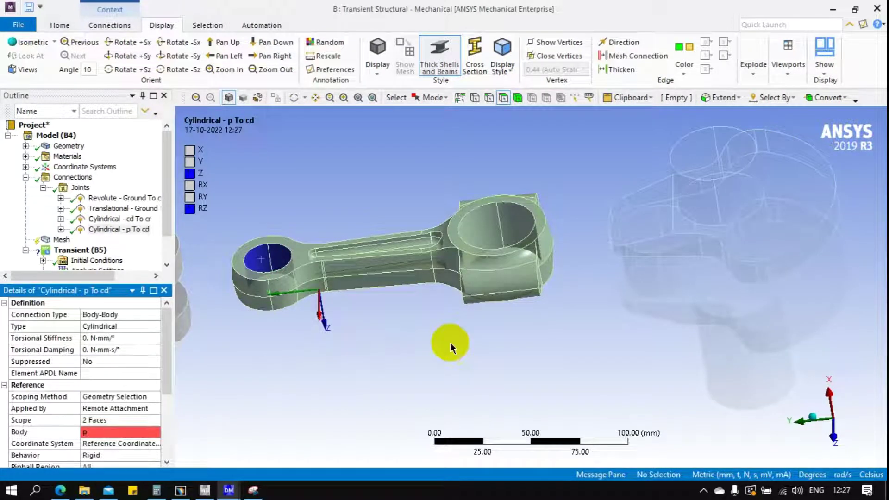
pyautogui.scroll(-3, 496, 347)
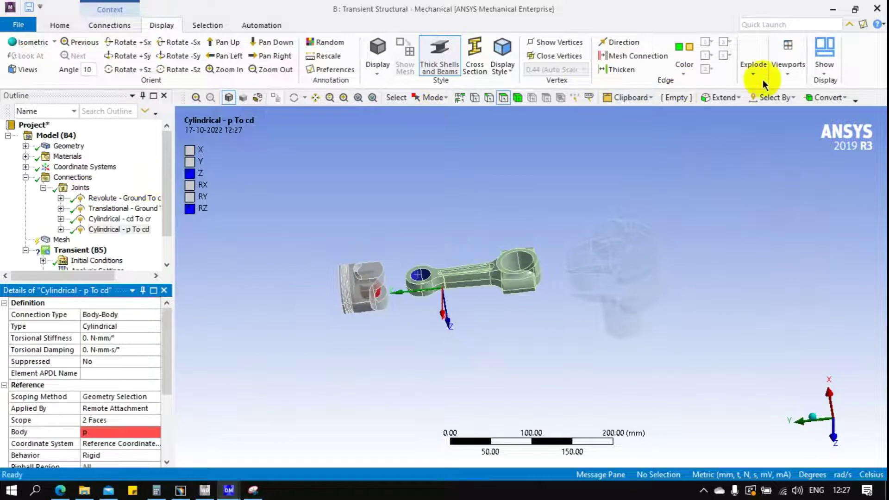
# Step: Reset the exploded view and snap to the X-axis side view
pyautogui.click(752, 69)
pyautogui.click(758, 99)
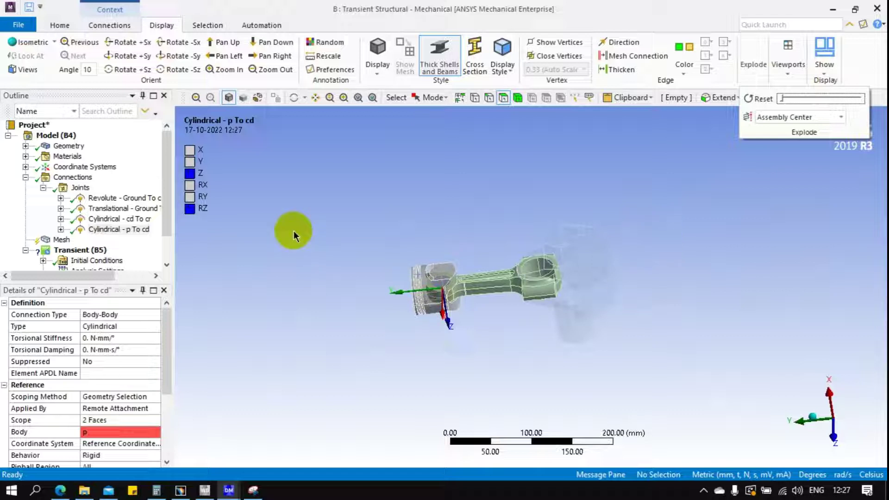
pyautogui.click(832, 394)
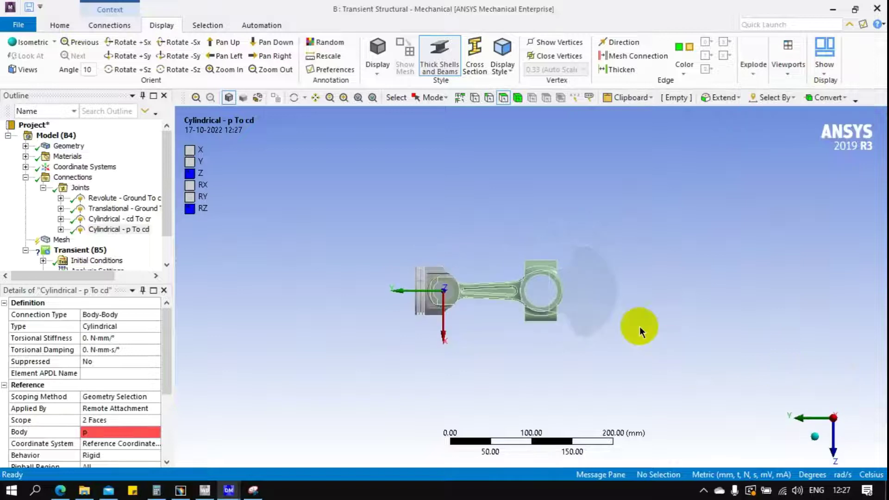
# Step: Test-rotate the crank on Revolute - Ground To cr, then select the Transient analysis
pyautogui.click(104, 198)
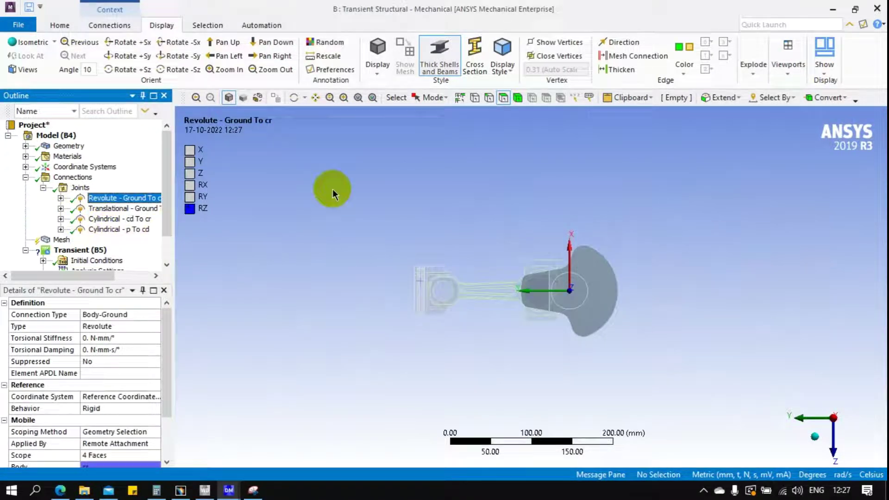
pyautogui.click(139, 24)
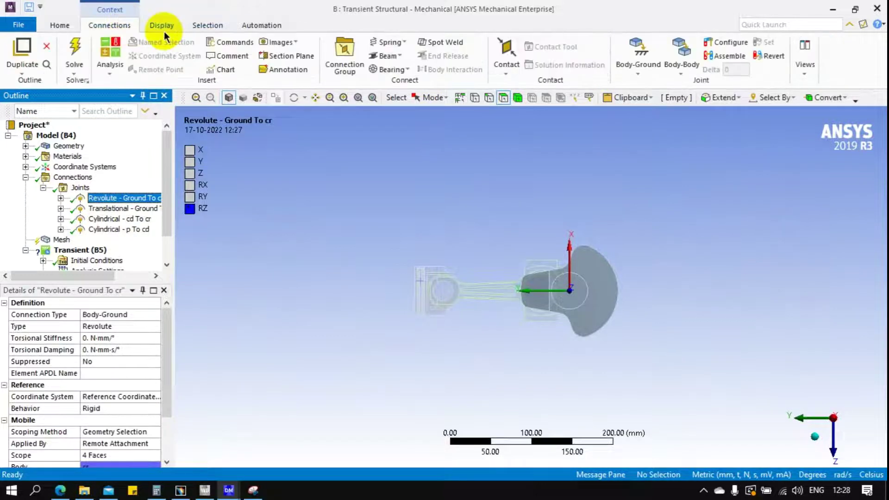
pyautogui.click(737, 44)
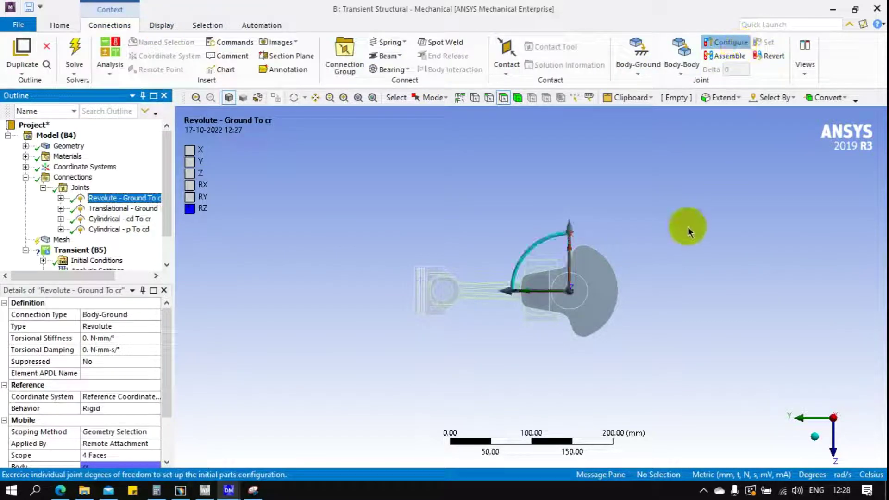
pyautogui.moveTo(536, 250)
pyautogui.mouseDown()
pyautogui.moveTo(469, 299)
pyautogui.moveTo(590, 209)
pyautogui.moveTo(627, 357)
pyautogui.moveTo(466, 238)
pyautogui.moveTo(700, 293)
pyautogui.moveTo(477, 264)
pyautogui.moveTo(699, 268)
pyautogui.moveTo(532, 259)
pyautogui.moveTo(711, 291)
pyautogui.mouseUp()
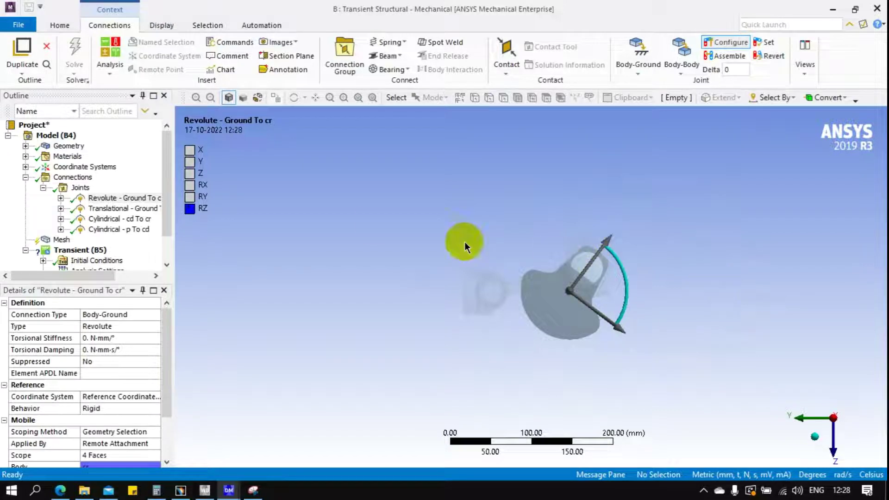
pyautogui.scroll(-1, 158, 187)
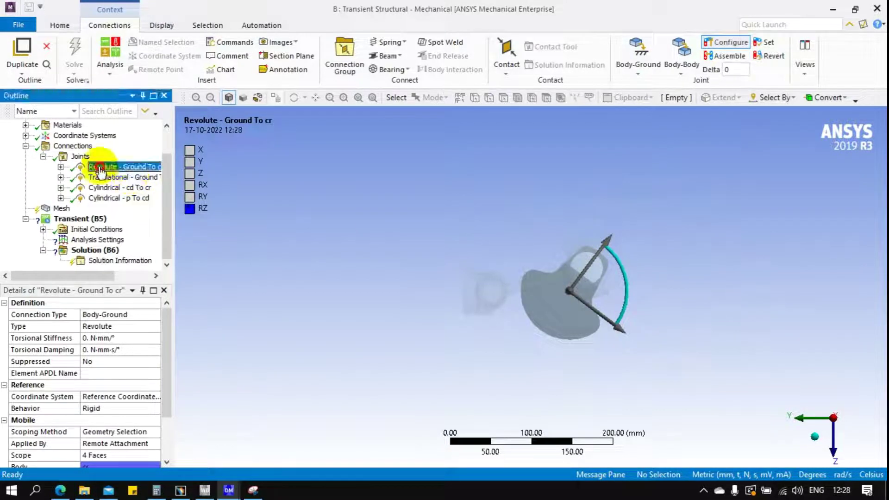
pyautogui.click(90, 219)
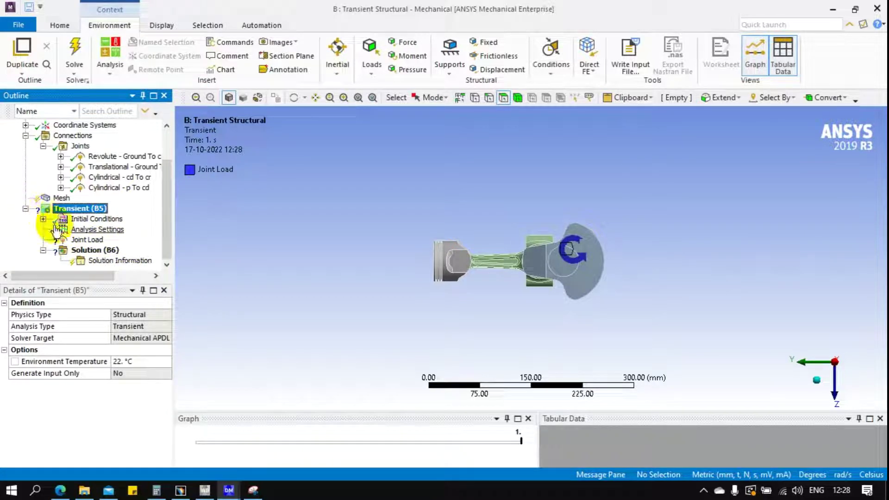
# Step: Set the transient Analysis Settings to 25 steps
pyautogui.click(98, 229)
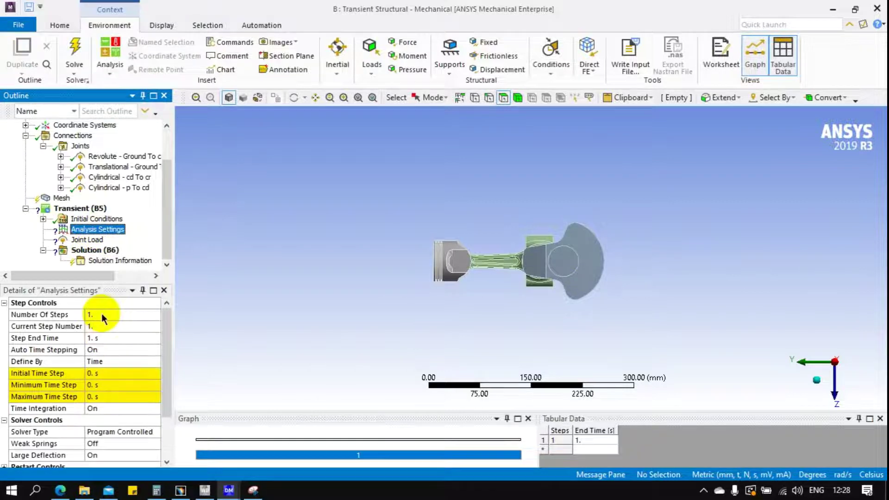
pyautogui.click(102, 315)
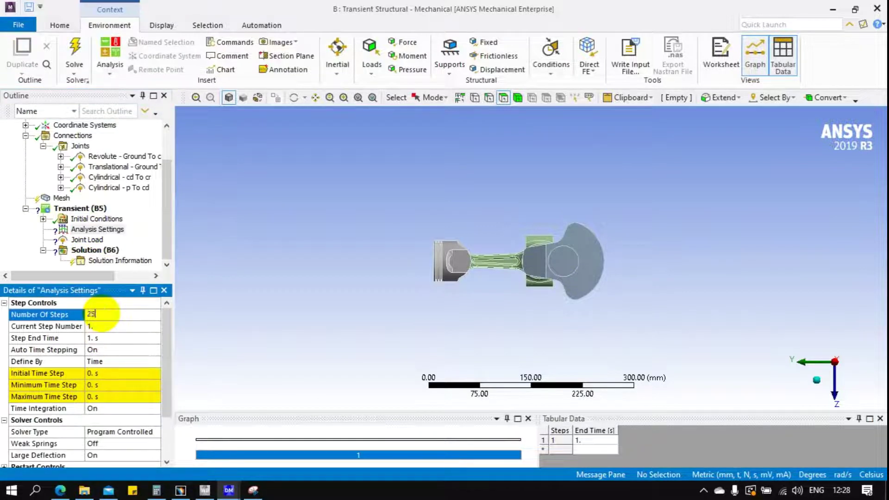
pyautogui.press('Return')
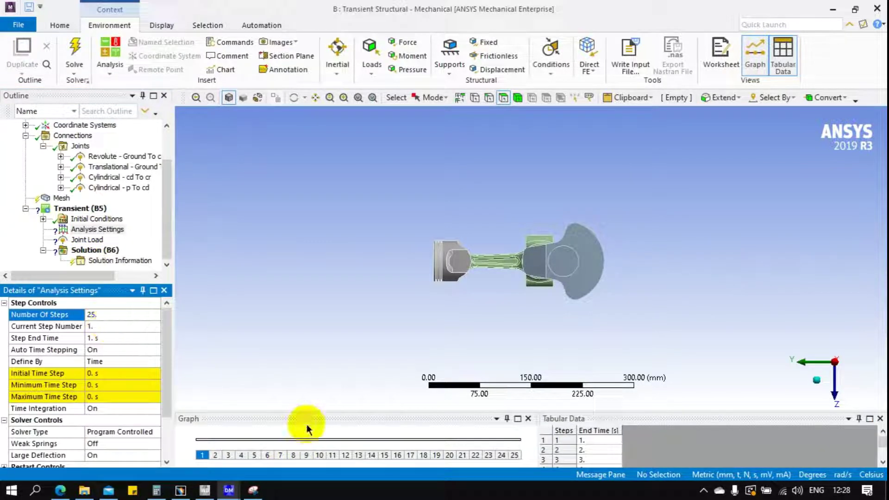
pyautogui.moveTo(307, 410); pyautogui.dragTo(301, 343)
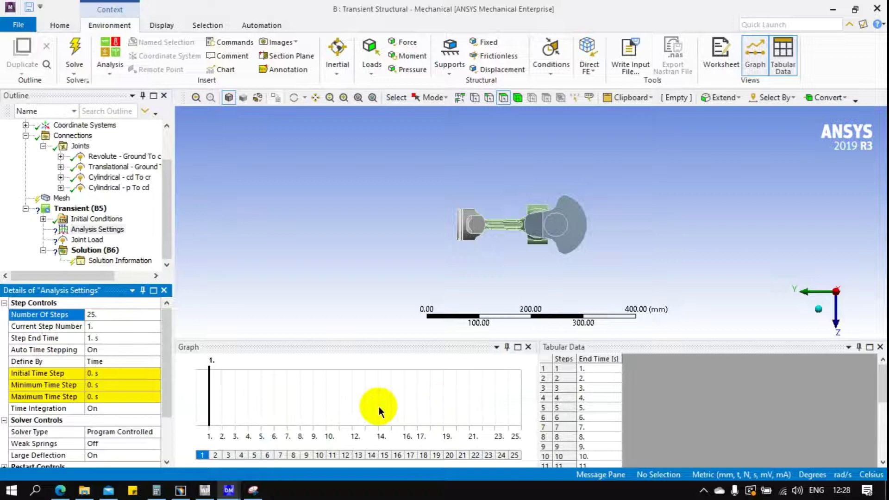
# Step: For all 25 steps, set initial, minimum and maximum time steps to 1 s
pyautogui.rightClick(320, 393)
pyautogui.click(354, 447)
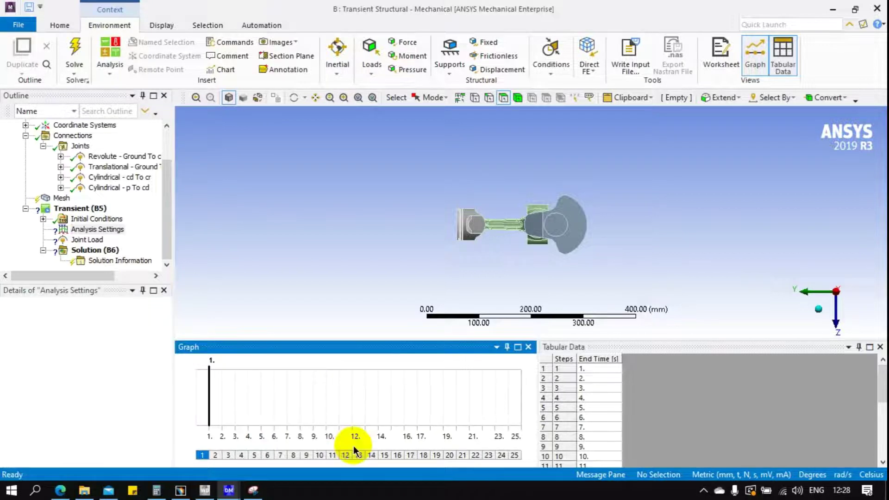
pyautogui.click(97, 373)
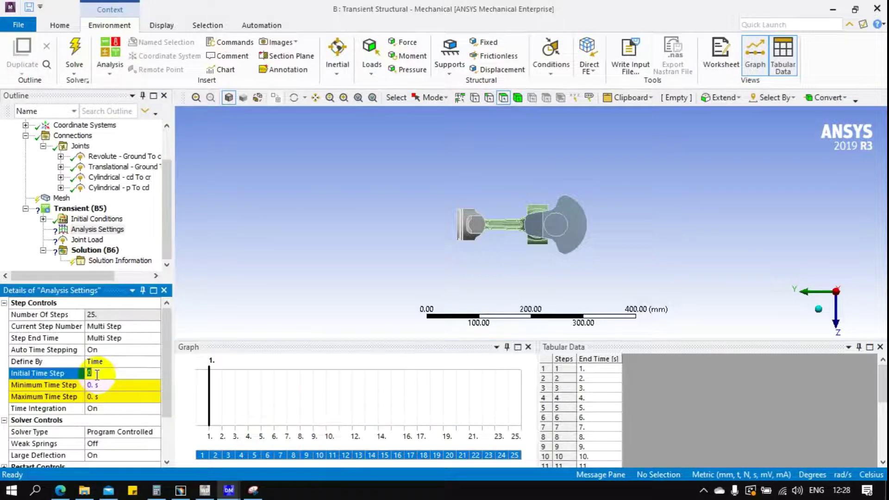
pyautogui.write('1')
pyautogui.click(99, 384)
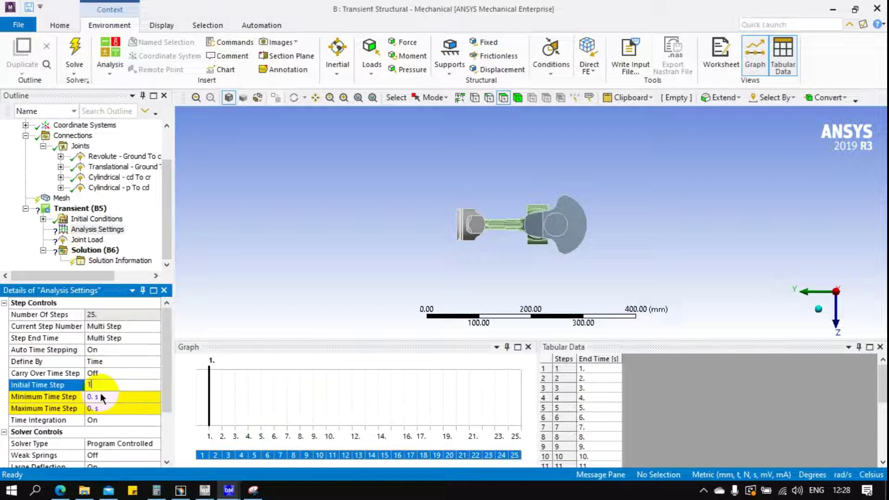
pyautogui.write('1')
pyautogui.click(100, 408)
pyautogui.write('1')
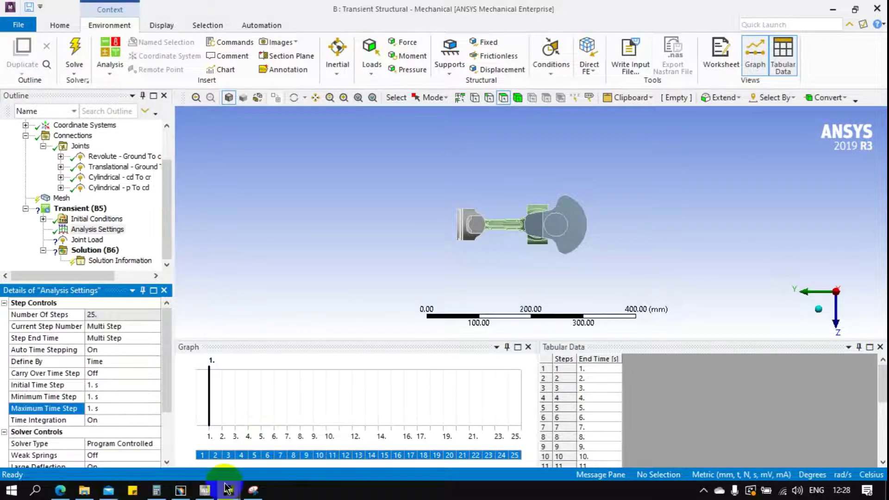
pyautogui.click(253, 490)
# Step: Snip the time-step rows, circle the 1 s values and handwrite 0.001 in red
pyautogui.click(199, 56)
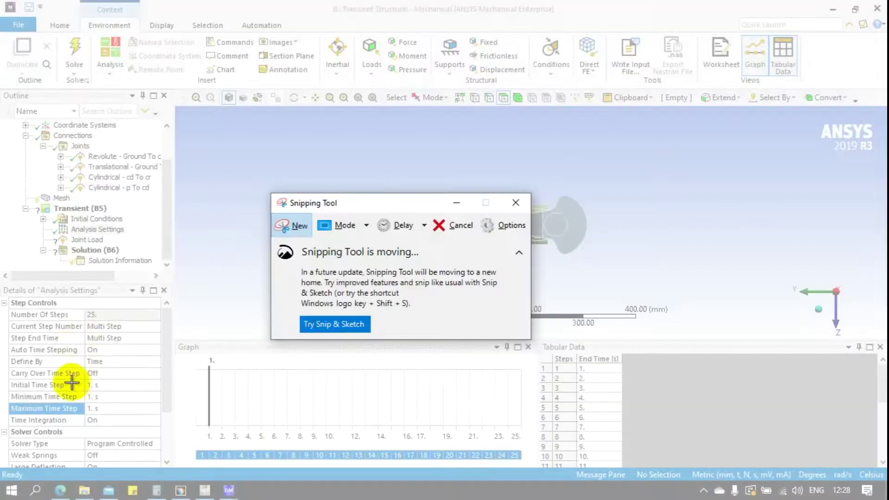
pyautogui.moveTo(1, 379); pyautogui.dragTo(158, 437)
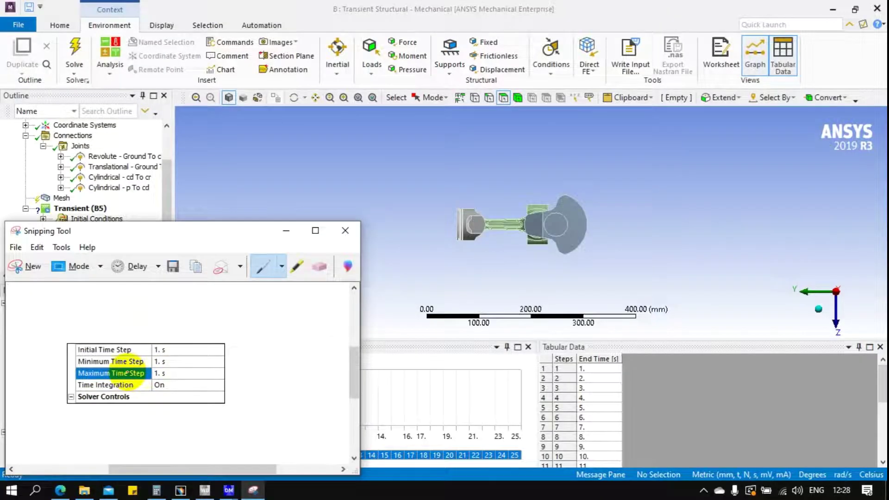
pyautogui.moveTo(128, 348)
pyautogui.mouseDown()
pyautogui.moveTo(169, 357)
pyautogui.moveTo(140, 357)
pyautogui.moveTo(165, 357)
pyautogui.moveTo(178, 371)
pyautogui.mouseUp()
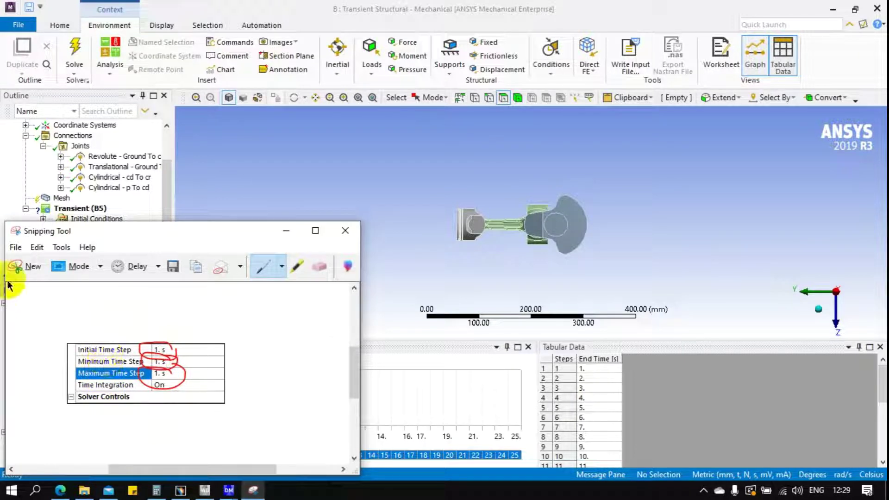
pyautogui.click(36, 301)
pyautogui.moveTo(45, 292); pyautogui.dragTo(52, 293)
pyautogui.moveTo(59, 293); pyautogui.dragTo(87, 352)
# Step: Handwrite further suggested step sizes 0.0001 and 0.1 beside the time-step rows
pyautogui.moveTo(32, 313); pyautogui.dragTo(57, 322)
pyautogui.moveTo(63, 311); pyautogui.dragTo(52, 321)
pyautogui.moveTo(63, 313); pyautogui.dragTo(91, 322)
pyautogui.moveTo(88, 374); pyautogui.dragTo(54, 378)
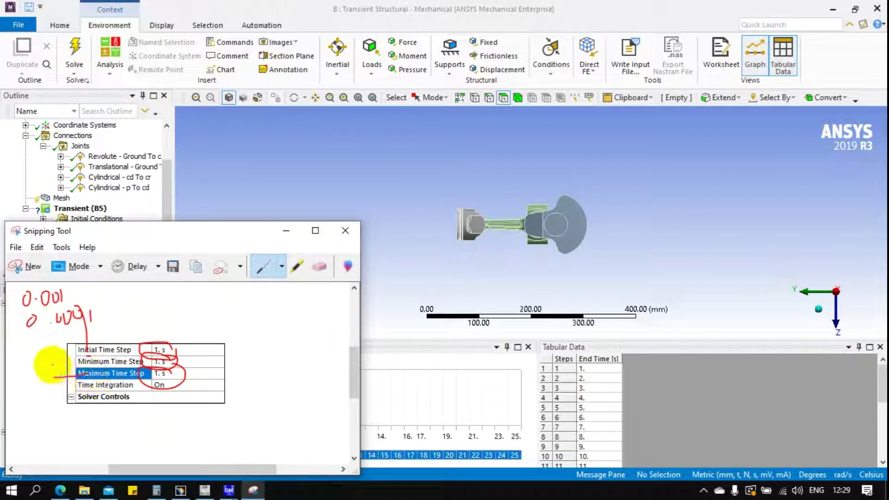
pyautogui.moveTo(41, 336); pyautogui.dragTo(57, 343)
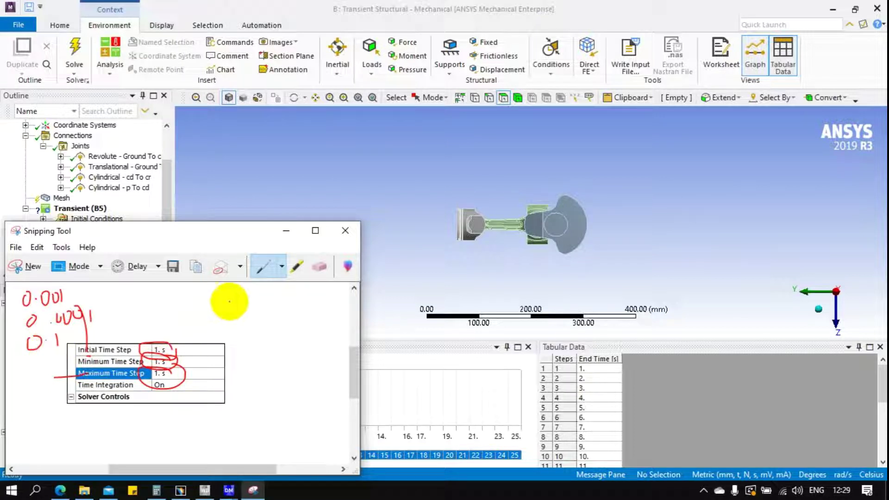
# Step: Add a 2, ticks, a curve and a bracket marking the time-step values
pyautogui.moveTo(245, 290)
pyautogui.mouseDown()
pyautogui.moveTo(279, 311)
pyautogui.moveTo(268, 346)
pyautogui.moveTo(304, 344)
pyautogui.mouseUp()
pyautogui.moveTo(84, 315); pyautogui.dragTo(120, 291)
pyautogui.moveTo(232, 326); pyautogui.dragTo(315, 284)
pyautogui.moveTo(186, 371); pyautogui.dragTo(230, 342)
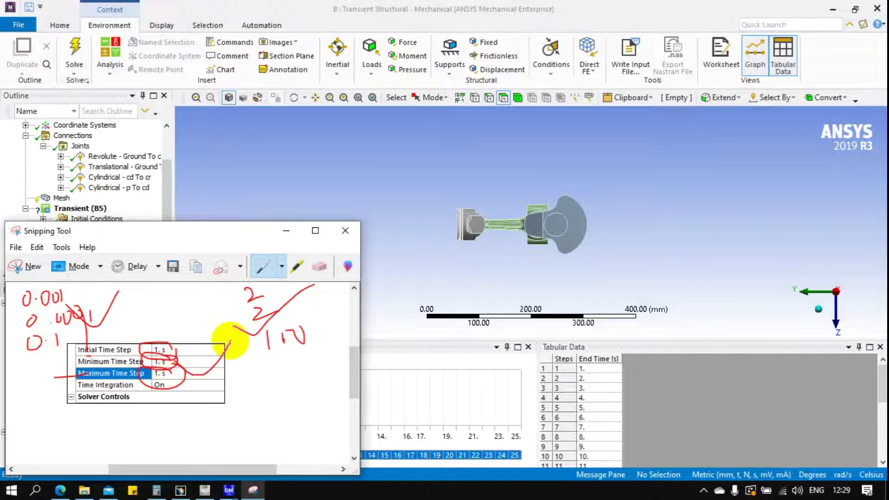
pyautogui.moveTo(130, 324); pyautogui.dragTo(139, 425)
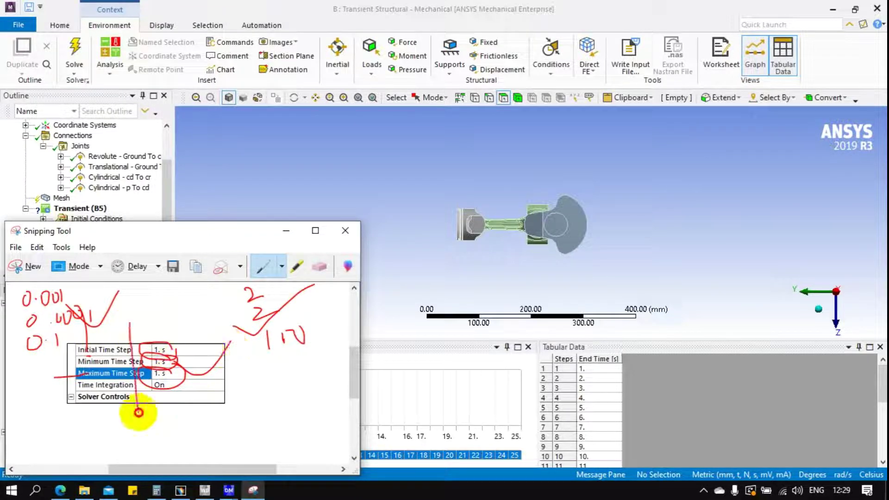
pyautogui.moveTo(138, 336)
pyautogui.mouseDown()
pyautogui.moveTo(201, 418)
pyautogui.moveTo(111, 417)
pyautogui.mouseUp()
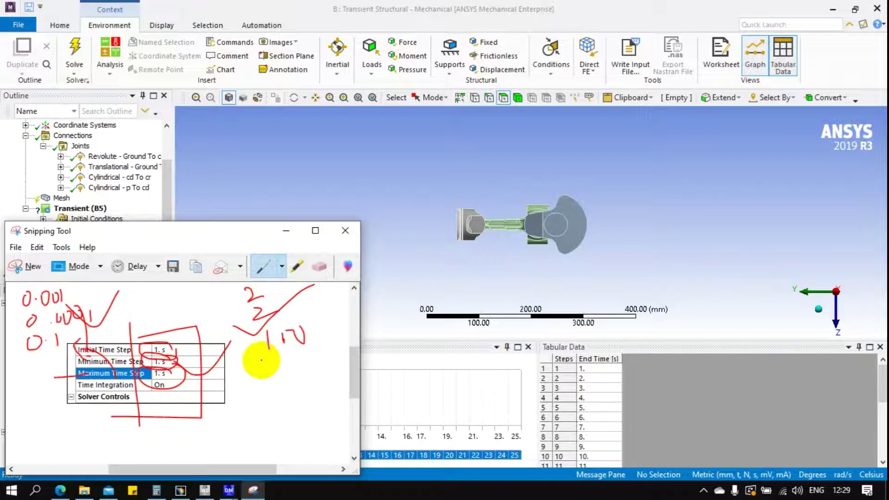
pyautogui.moveTo(273, 357)
pyautogui.mouseDown()
pyautogui.moveTo(290, 360)
pyautogui.moveTo(321, 342)
pyautogui.mouseUp()
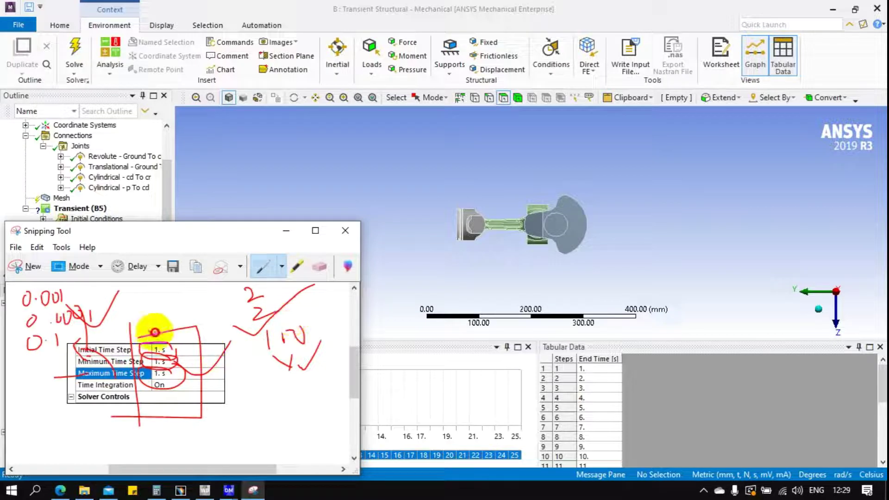
# Step: Add more ticks and write 0.1 and 0.001 below the right-side notes
pyautogui.moveTo(139, 337); pyautogui.dragTo(189, 305)
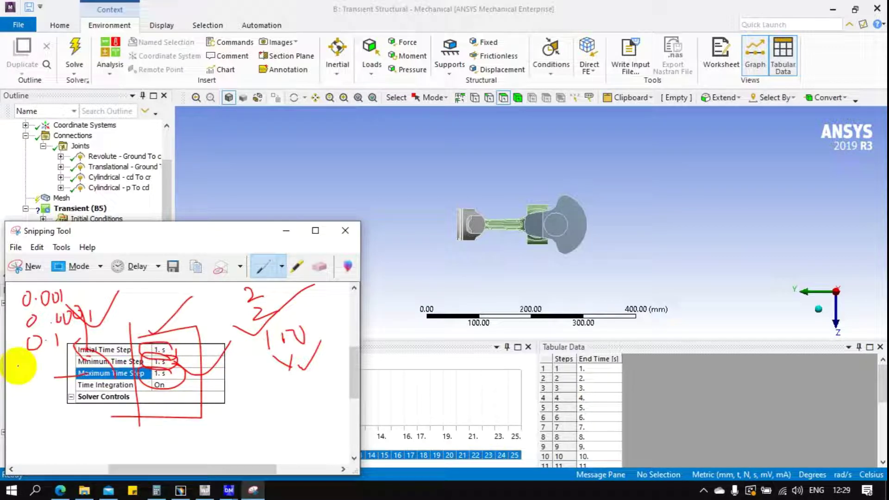
pyautogui.moveTo(19, 367); pyautogui.dragTo(79, 333)
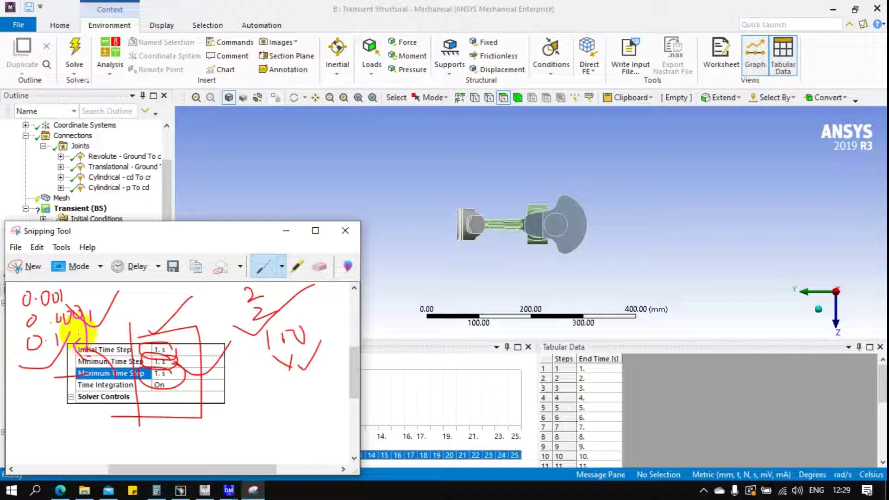
pyautogui.moveTo(35, 351); pyautogui.dragTo(63, 348)
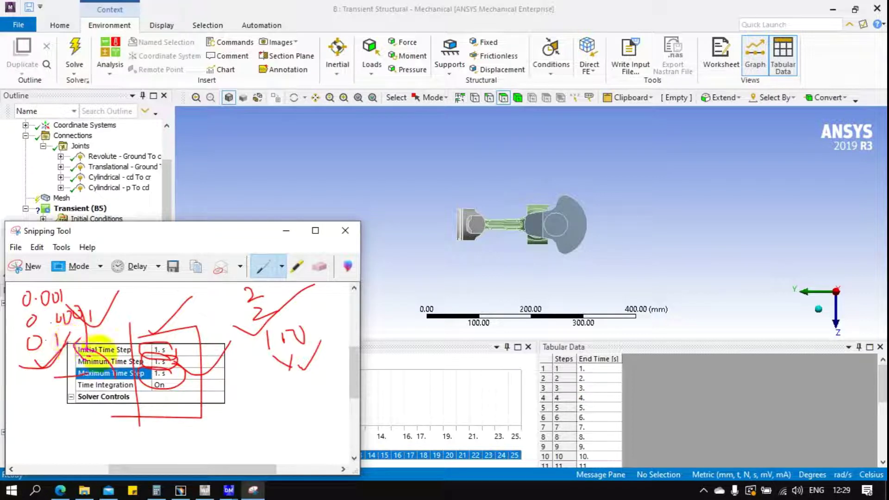
pyautogui.moveTo(267, 393); pyautogui.dragTo(317, 409)
pyautogui.moveTo(206, 422); pyautogui.dragTo(273, 430)
pyautogui.click(228, 440)
pyautogui.moveTo(289, 426)
pyautogui.mouseDown()
pyautogui.moveTo(284, 435)
pyautogui.moveTo(299, 438)
pyautogui.mouseUp()
pyautogui.moveTo(320, 428); pyautogui.dragTo(320, 444)
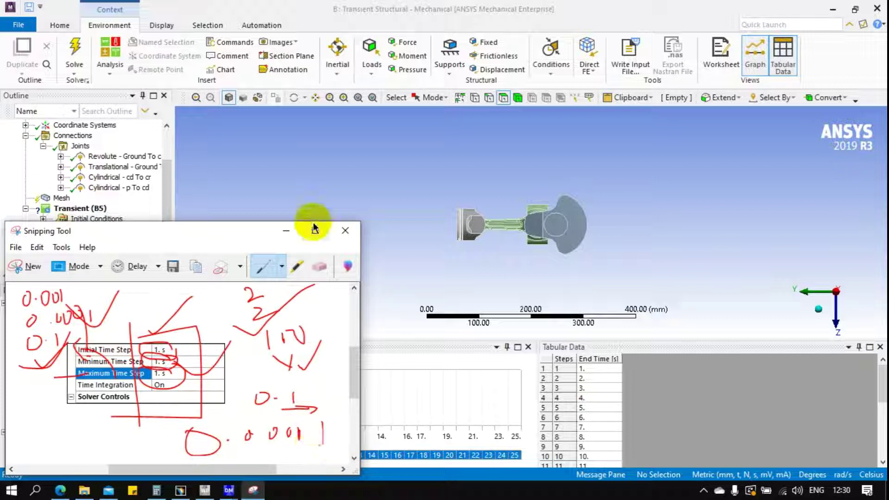
pyautogui.click(287, 231)
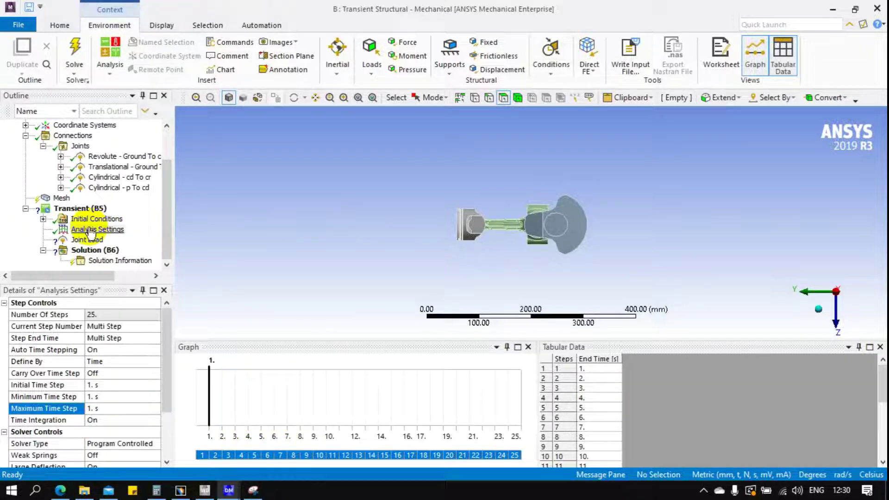
# Step: Change the Revolute - Ground To cr joint load type to Rotation
pyautogui.click(86, 240)
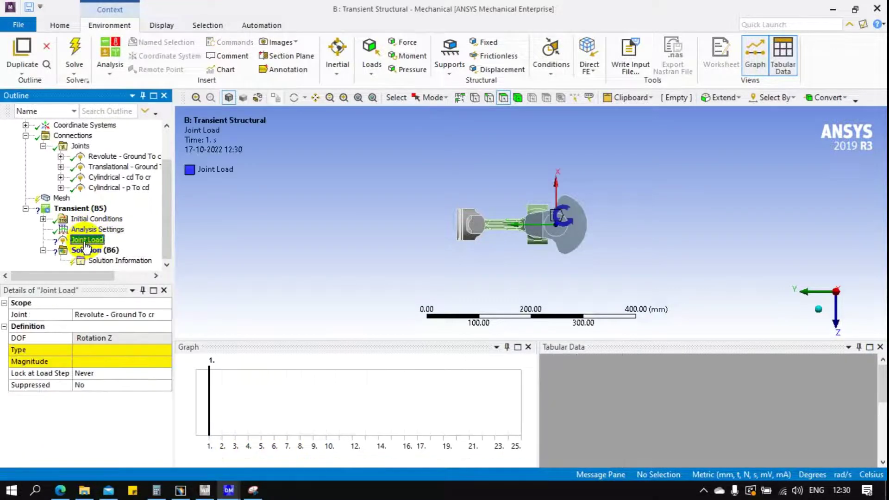
pyautogui.click(88, 353)
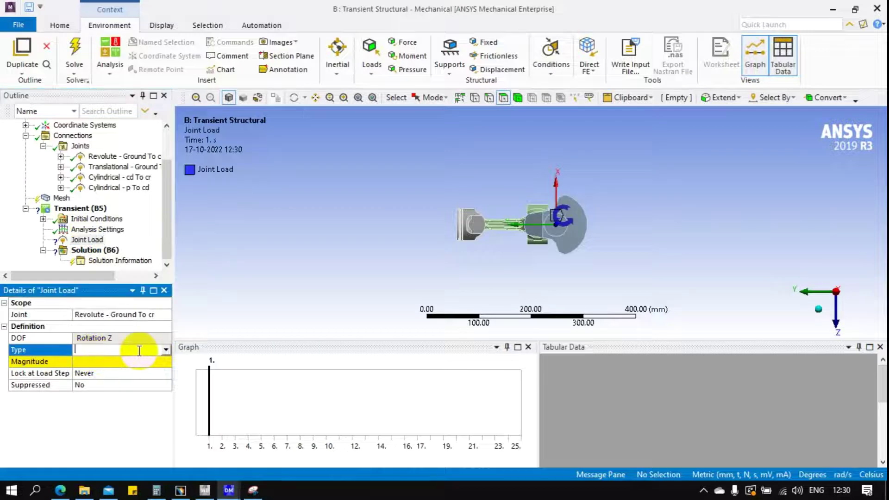
pyautogui.click(166, 350)
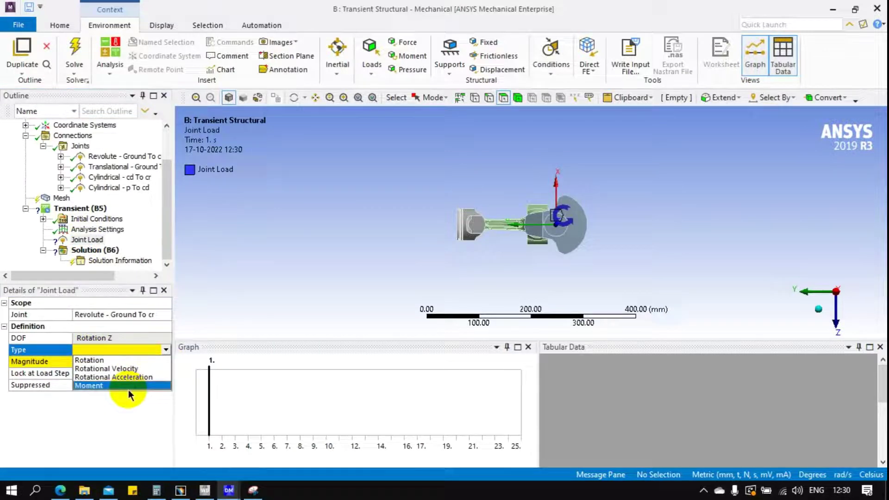
pyautogui.click(97, 363)
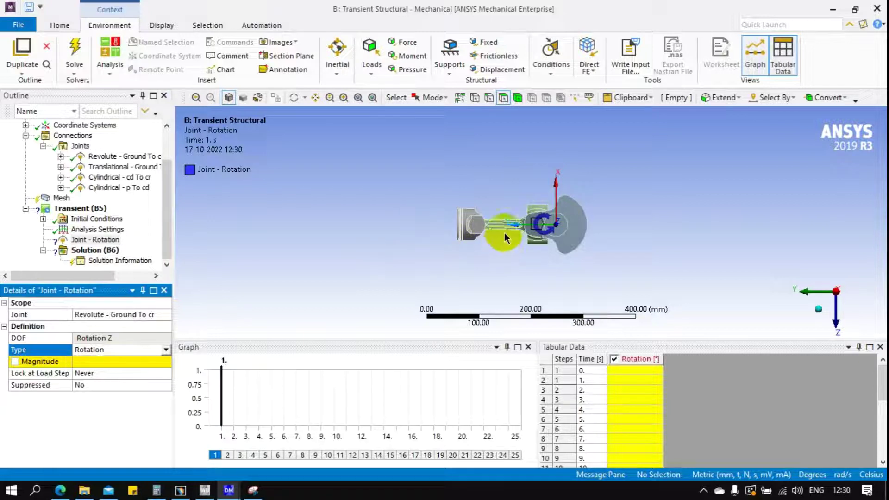
# Step: Enter 1° rotation for every step in Tabular Data, with 25° at the last step
pyautogui.click(96, 362)
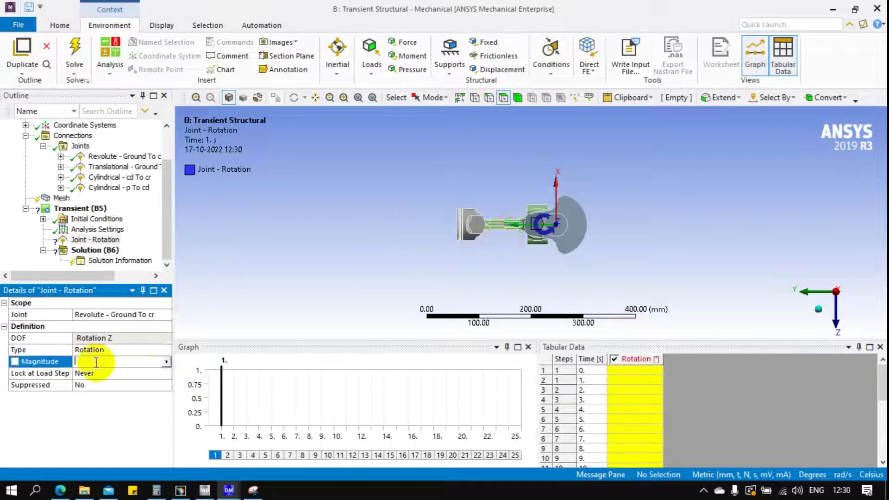
pyautogui.click(633, 381)
pyautogui.write('1')
pyautogui.press('Return')
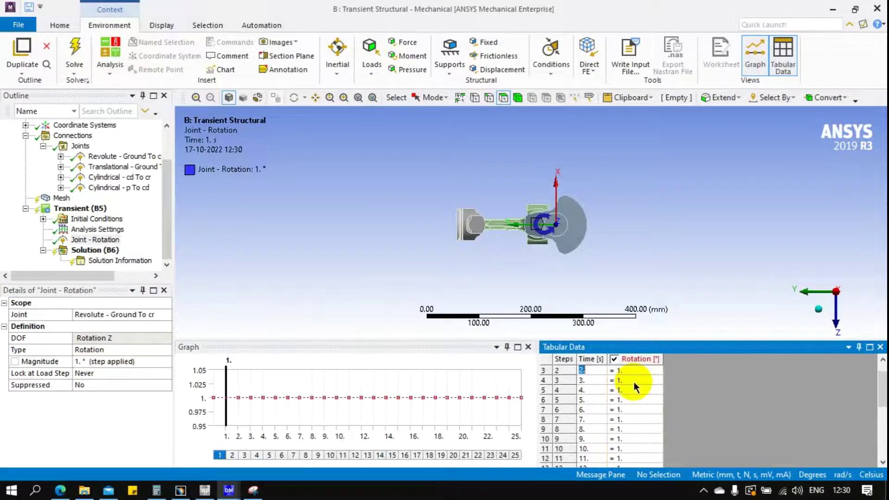
pyautogui.scroll(-5, 633, 382)
pyautogui.write('25')
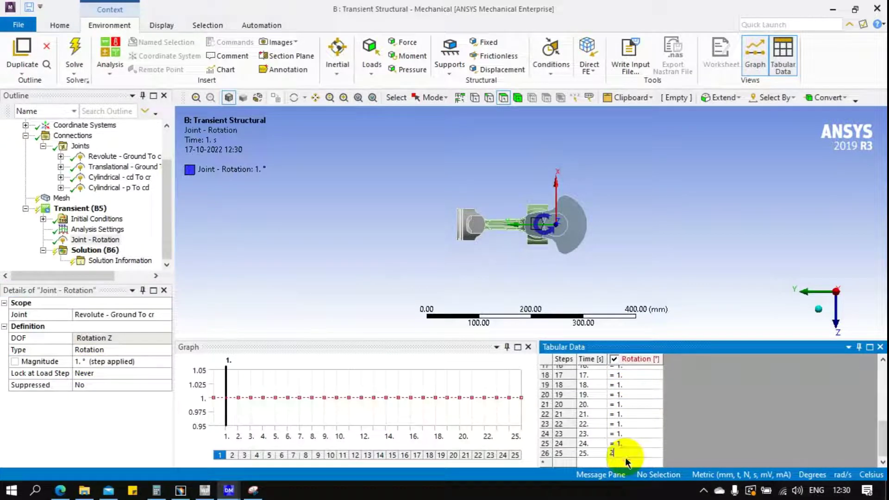
pyautogui.press('Return')
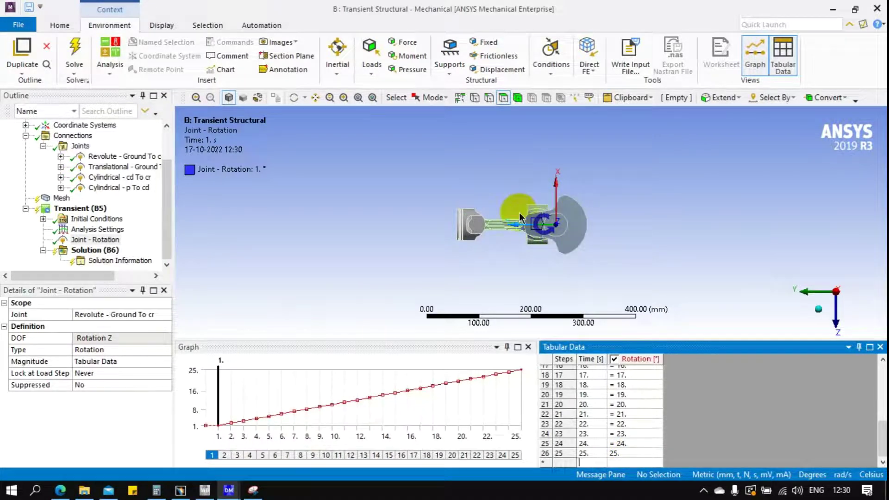
pyautogui.scroll(2, 125, 218)
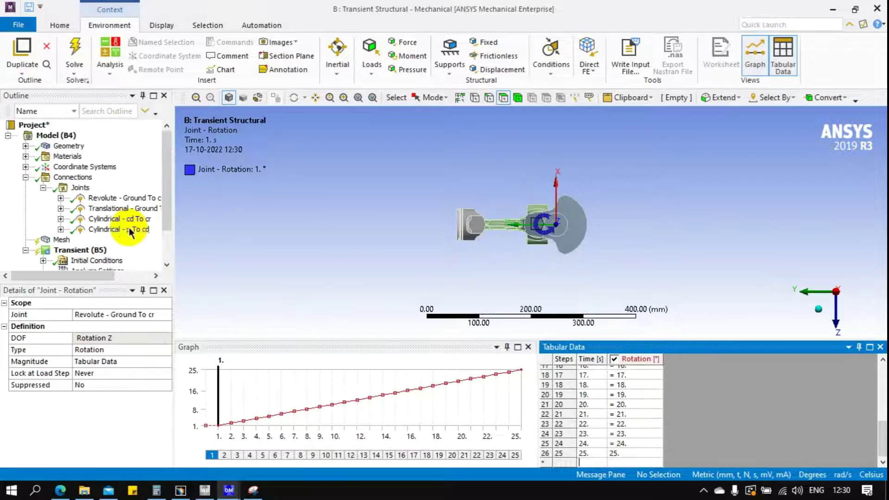
# Step: Set Stiffness Behavior to Rigid for bodies p, cr and cd together
pyautogui.click(25, 146)
pyautogui.click(73, 157)
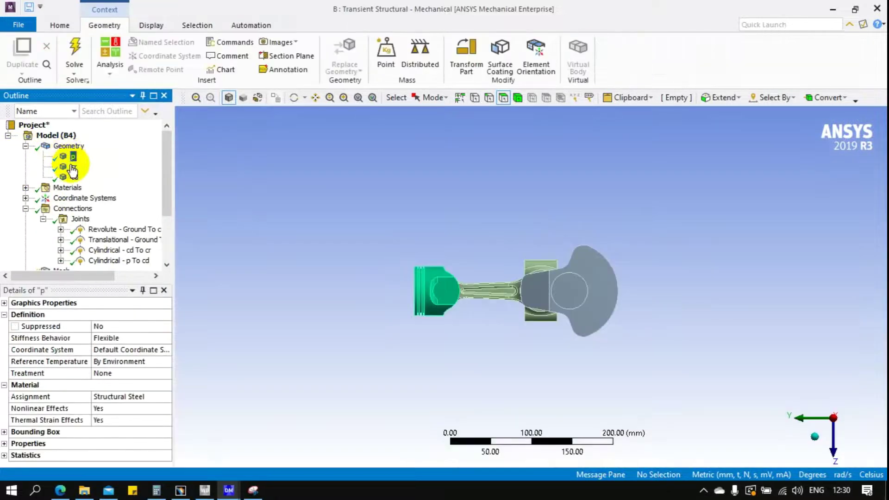
pyautogui.keyDown('ctrl'); pyautogui.click(73, 167); pyautogui.keyUp('ctrl')
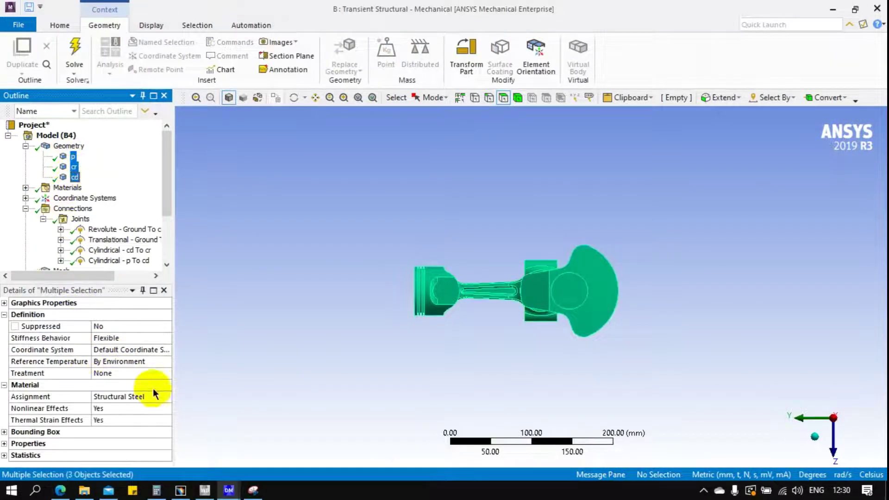
pyautogui.click(160, 339)
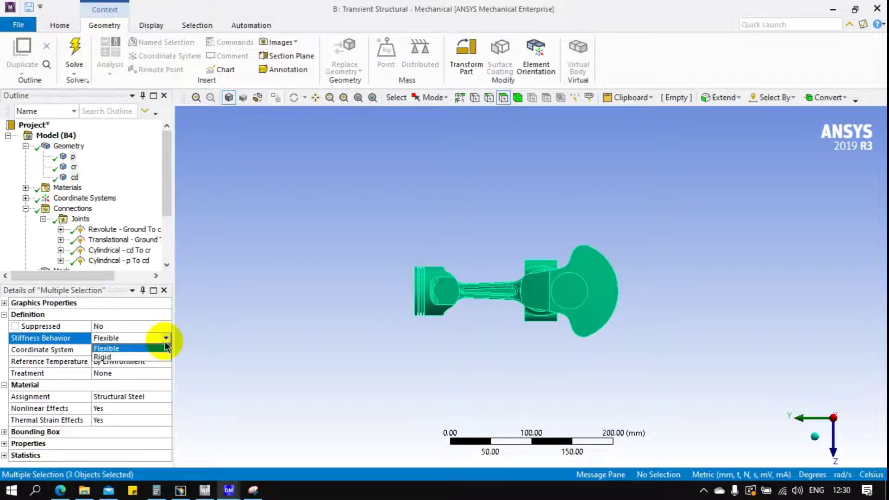
pyautogui.click(123, 355)
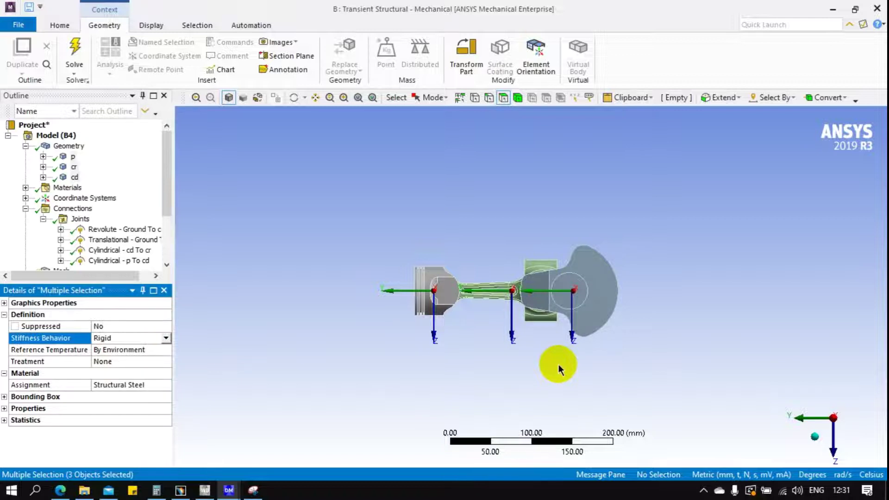
# Step: Capture a screen region and write 'An' and 'Connections' with two branching arrows
pyautogui.click(253, 490)
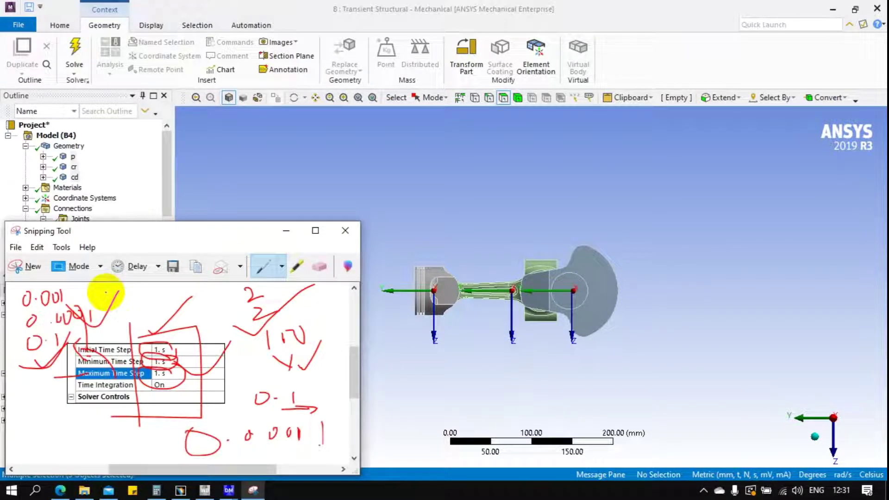
pyautogui.click(32, 267)
pyautogui.moveTo(228, 137)
pyautogui.mouseDown()
pyautogui.moveTo(442, 340)
pyautogui.moveTo(408, 350)
pyautogui.mouseUp()
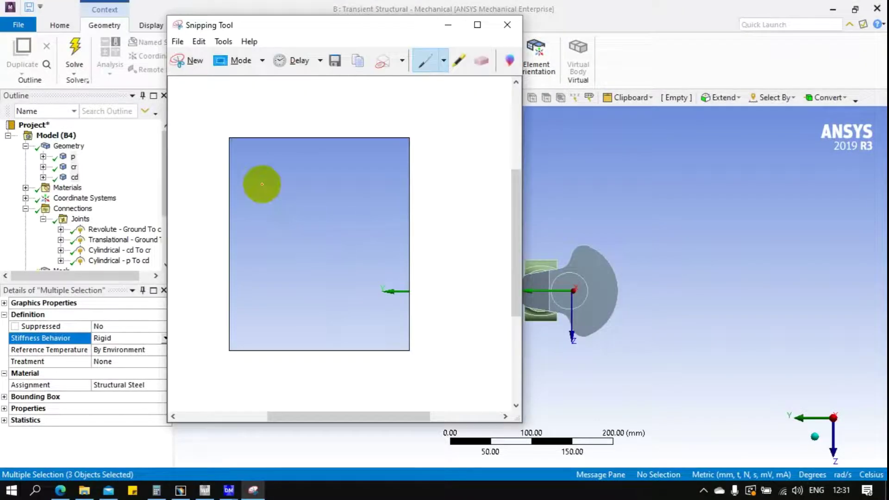
pyautogui.moveTo(198, 204)
pyautogui.mouseDown()
pyautogui.moveTo(280, 184)
pyautogui.moveTo(286, 194)
pyautogui.mouseUp()
pyautogui.moveTo(306, 174)
pyautogui.mouseDown()
pyautogui.moveTo(349, 201)
pyautogui.moveTo(356, 186)
pyautogui.moveTo(397, 178)
pyautogui.moveTo(443, 182)
pyautogui.mouseUp()
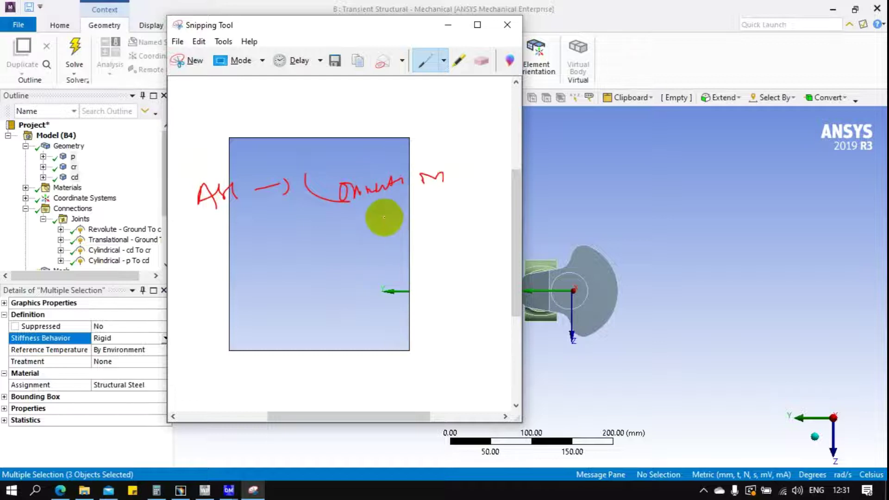
pyautogui.moveTo(367, 209); pyautogui.dragTo(267, 268)
pyautogui.moveTo(382, 210); pyautogui.dragTo(457, 267)
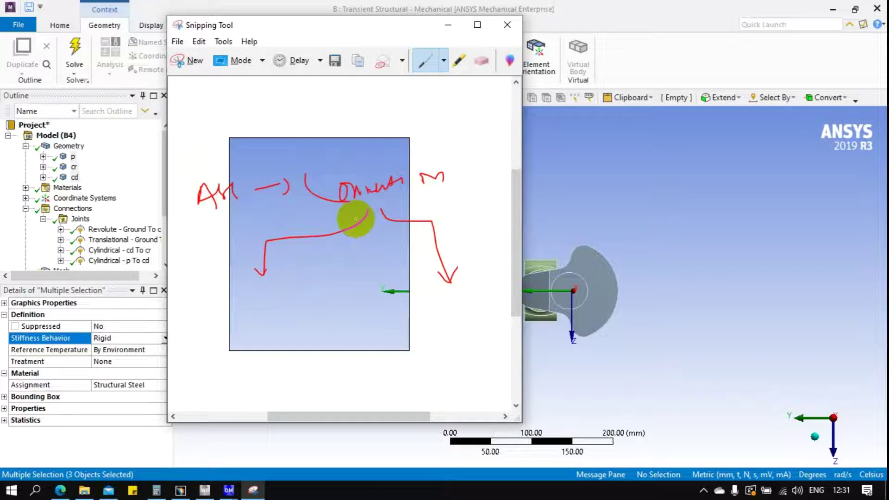
# Step: Add a 'd', further arrows and notes marked M beneath each branch
pyautogui.moveTo(356, 276)
pyautogui.mouseDown()
pyautogui.moveTo(357, 258)
pyautogui.moveTo(357, 284)
pyautogui.mouseUp()
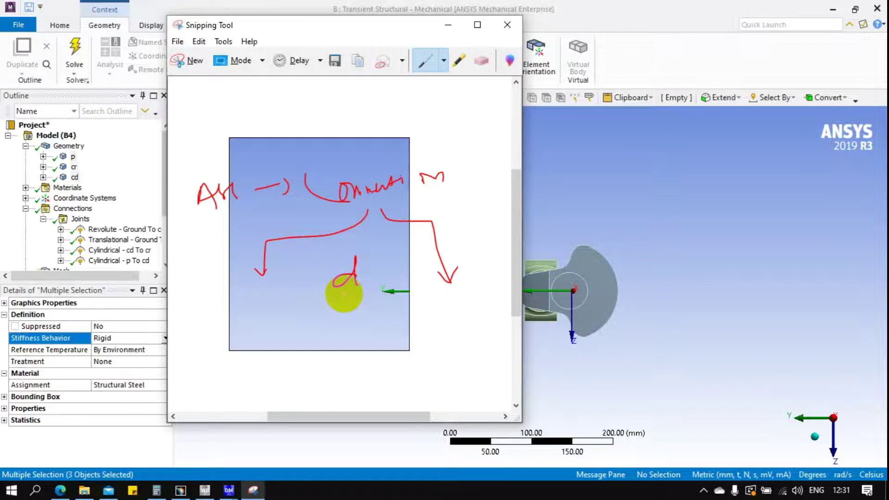
pyautogui.moveTo(344, 294)
pyautogui.mouseDown()
pyautogui.moveTo(254, 345)
pyautogui.moveTo(266, 341)
pyautogui.moveTo(236, 376)
pyautogui.moveTo(264, 360)
pyautogui.moveTo(307, 377)
pyautogui.mouseUp()
pyautogui.moveTo(369, 295); pyautogui.dragTo(433, 327)
pyautogui.moveTo(423, 327); pyautogui.dragTo(447, 325)
pyautogui.moveTo(430, 359)
pyautogui.mouseDown()
pyautogui.moveTo(438, 385)
pyautogui.moveTo(438, 351)
pyautogui.mouseUp()
pyautogui.moveTo(452, 383); pyautogui.dragTo(481, 369)
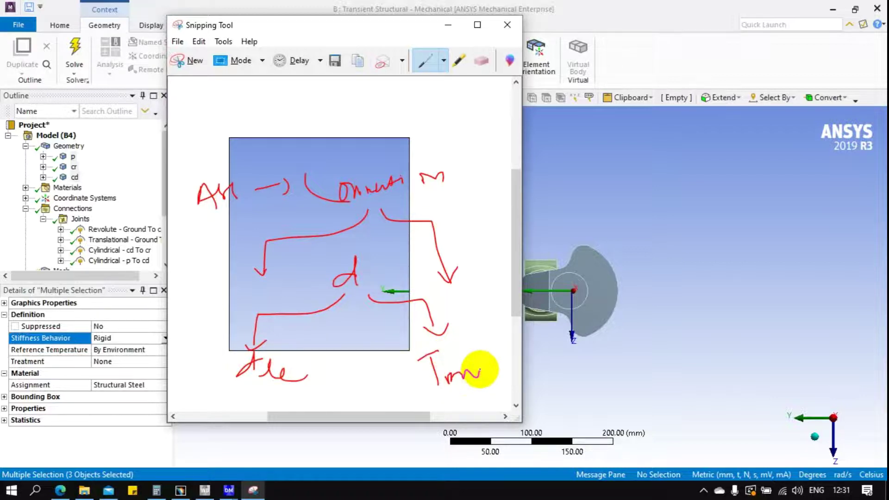
pyautogui.moveTo(247, 383); pyautogui.dragTo(342, 365)
pyautogui.moveTo(307, 341); pyautogui.dragTo(305, 368)
pyautogui.moveTo(378, 383)
pyautogui.mouseDown()
pyautogui.moveTo(387, 358)
pyautogui.moveTo(397, 381)
pyautogui.moveTo(416, 371)
pyautogui.moveTo(408, 385)
pyautogui.moveTo(439, 398)
pyautogui.mouseUp()
# Step: Finish with extra notes, checkmarks and a long curve, then minimize Snipping Tool
pyautogui.moveTo(265, 343); pyautogui.dragTo(230, 347)
pyautogui.moveTo(191, 313)
pyautogui.mouseDown()
pyautogui.moveTo(204, 341)
pyautogui.moveTo(238, 315)
pyautogui.mouseUp()
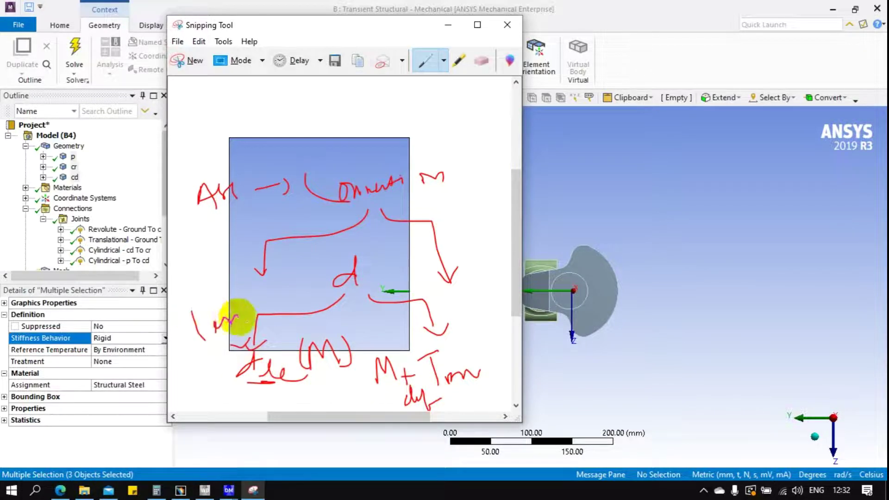
pyautogui.moveTo(401, 327)
pyautogui.mouseDown()
pyautogui.moveTo(404, 341)
pyautogui.moveTo(450, 339)
pyautogui.mouseUp()
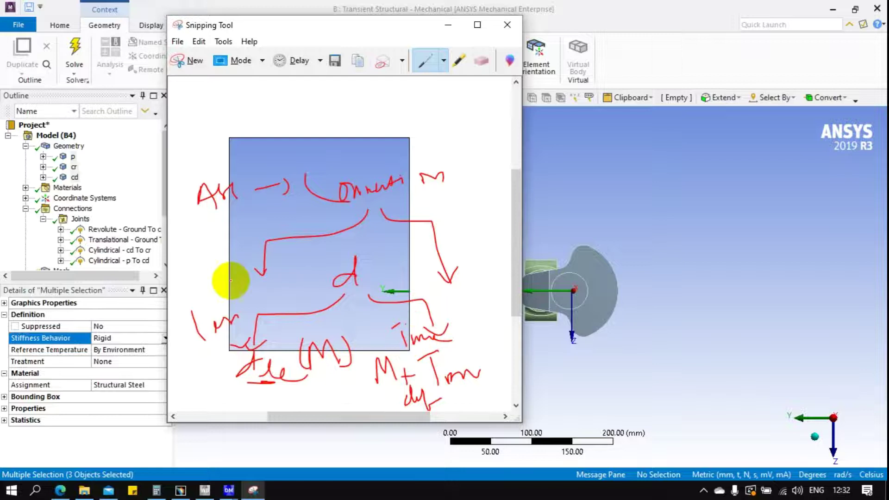
pyautogui.moveTo(208, 289); pyautogui.dragTo(237, 268)
pyautogui.moveTo(267, 306)
pyautogui.mouseDown()
pyautogui.moveTo(390, 293)
pyautogui.moveTo(403, 281)
pyautogui.mouseUp()
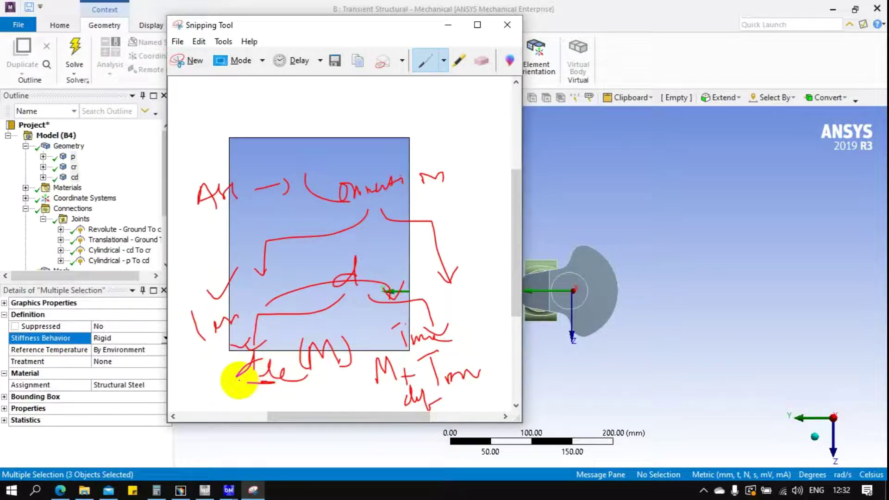
pyautogui.moveTo(208, 364); pyautogui.dragTo(240, 345)
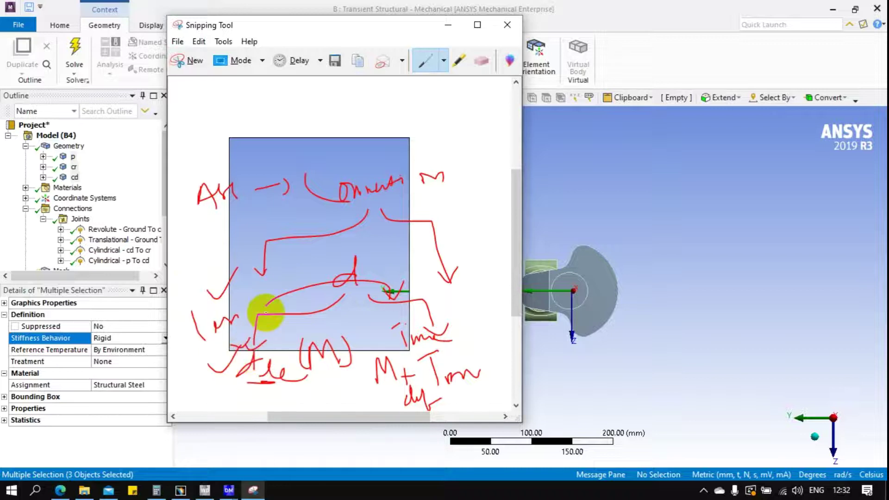
pyautogui.click(481, 369)
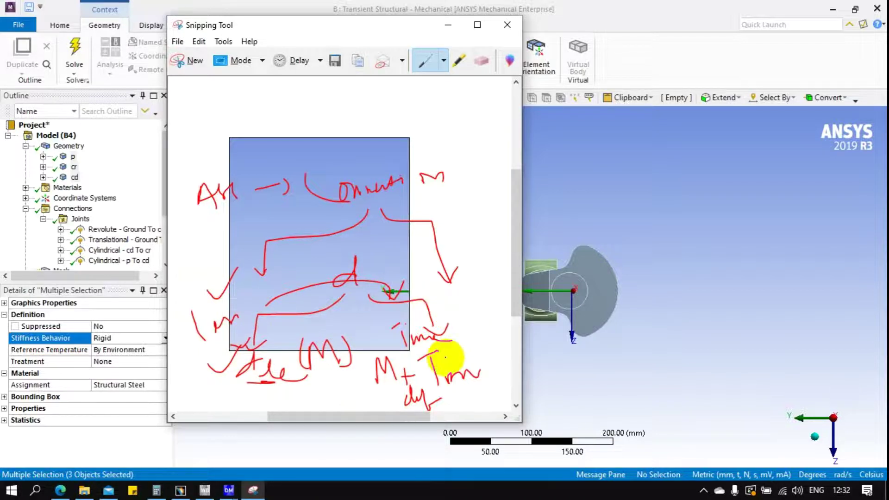
pyautogui.click(445, 26)
pyautogui.scroll(-3, 85, 248)
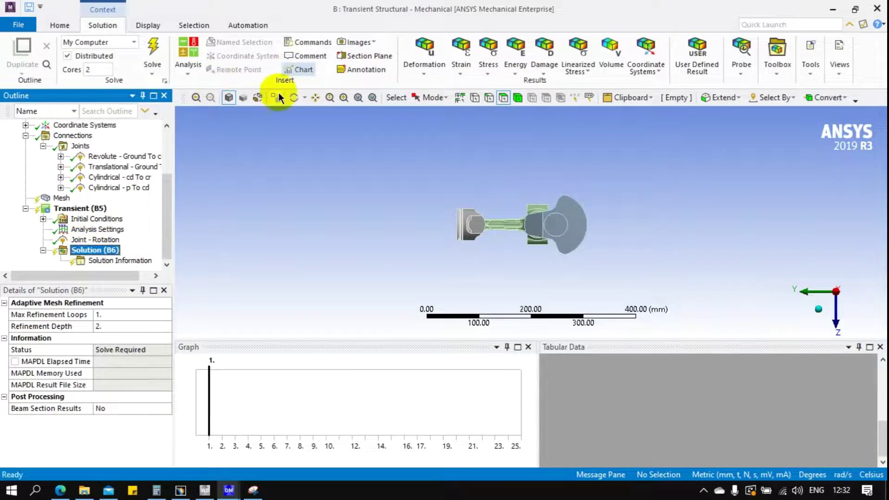
# Step: Insert a Total Deformation result under Solution (B6) and solve with F5
pyautogui.rightClick(82, 251)
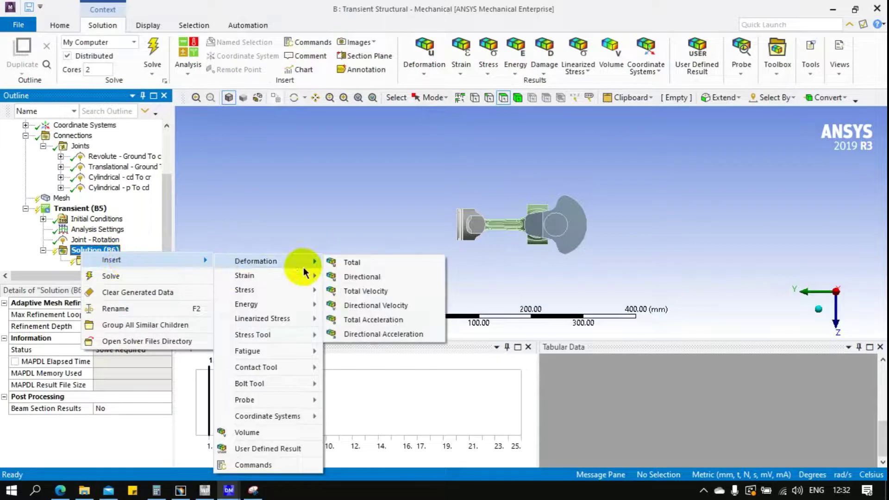
pyautogui.click(349, 261)
pyautogui.rightClick(95, 239)
pyautogui.press('Escape')
pyautogui.press('F5')
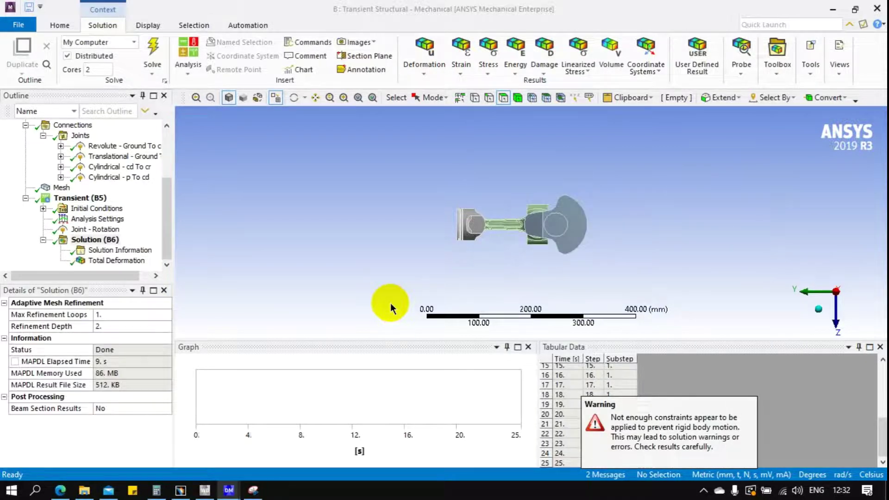
# Step: Display Total Deformation, play its animation, and snap to an axis-aligned side view
pyautogui.click(117, 260)
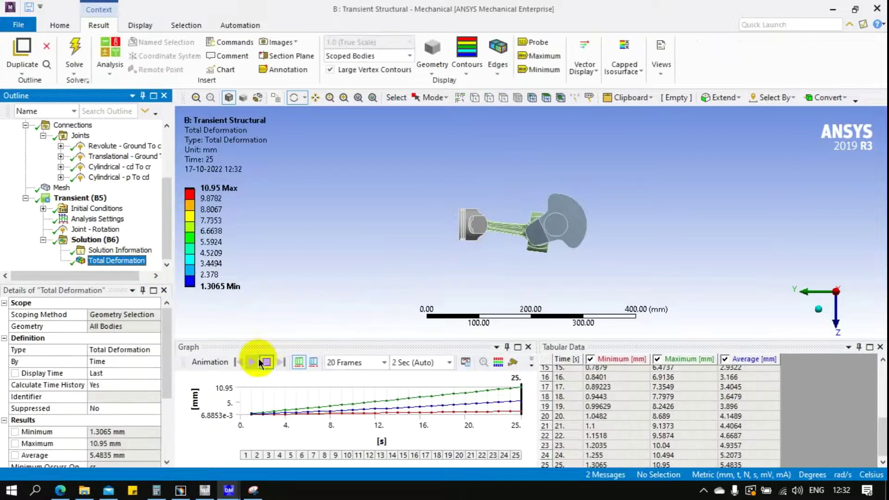
pyautogui.click(252, 363)
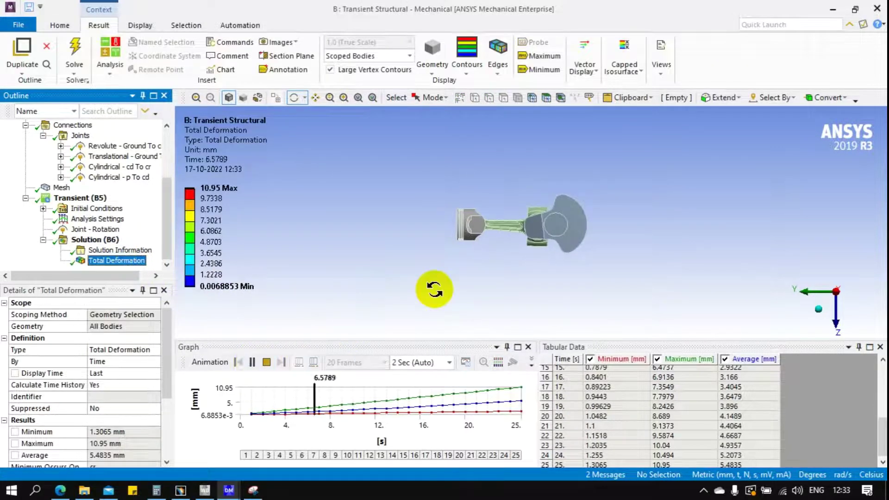
pyautogui.moveTo(691, 291)
pyautogui.mouseDown()
pyautogui.moveTo(699, 222)
pyautogui.moveTo(685, 277)
pyautogui.moveTo(681, 242)
pyautogui.moveTo(472, 307)
pyautogui.moveTo(576, 284)
pyautogui.moveTo(582, 255)
pyautogui.moveTo(569, 260)
pyautogui.moveTo(562, 291)
pyautogui.mouseUp()
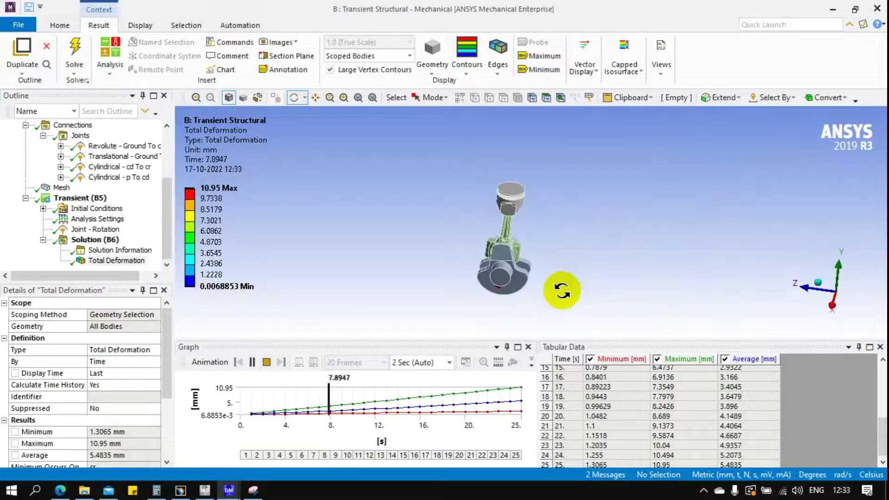
pyautogui.click(829, 303)
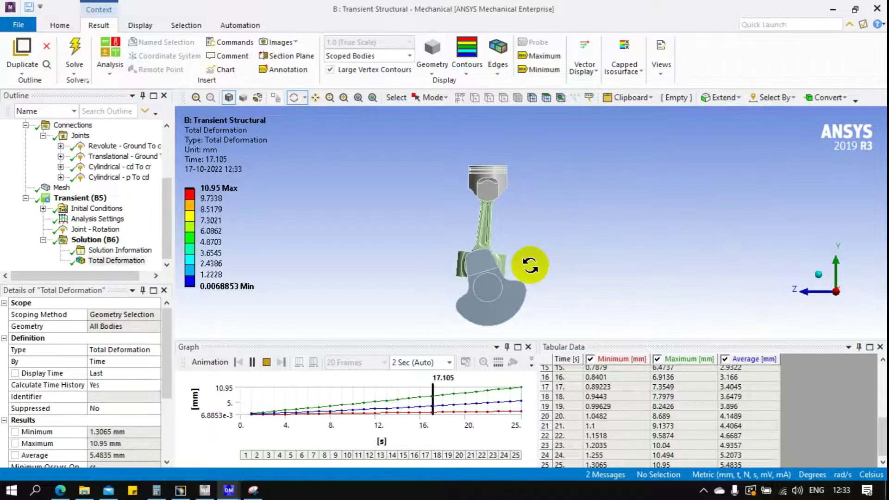
pyautogui.scroll(3, 56, 160)
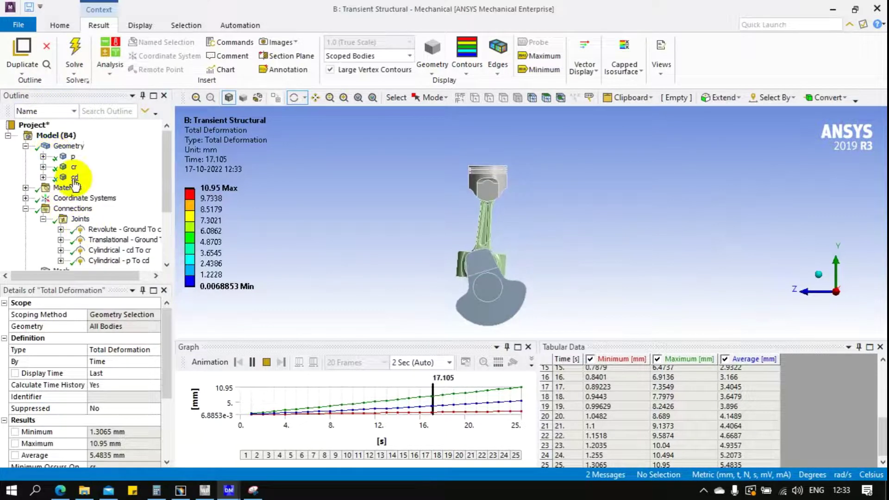
# Step: Switch the cr body's Stiffness Behavior to Flexible, leaving p and cd rigid
pyautogui.click(74, 166)
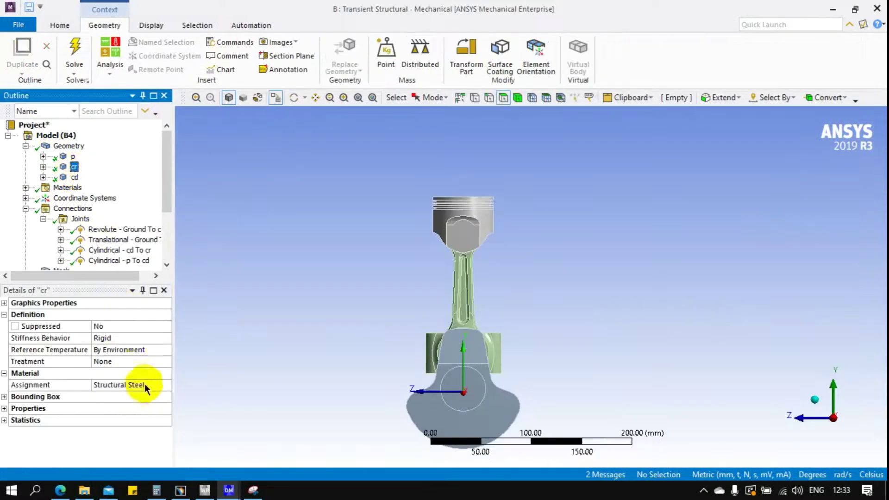
pyautogui.click(153, 337)
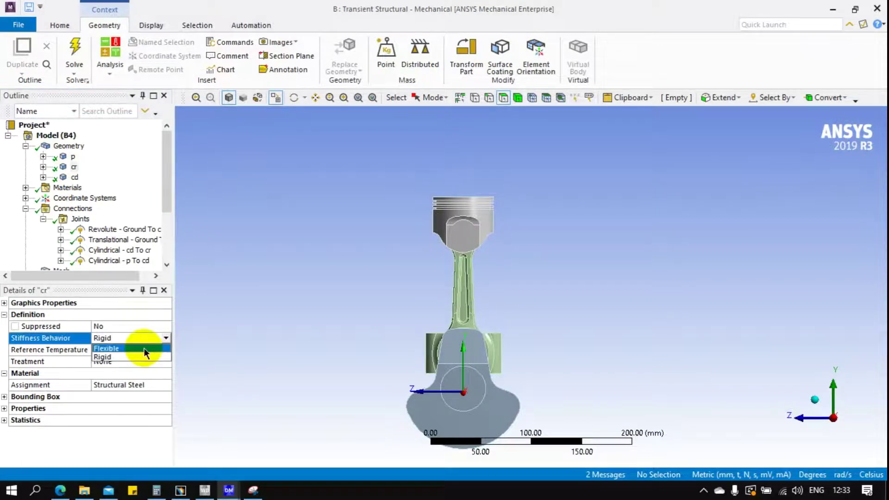
pyautogui.click(139, 348)
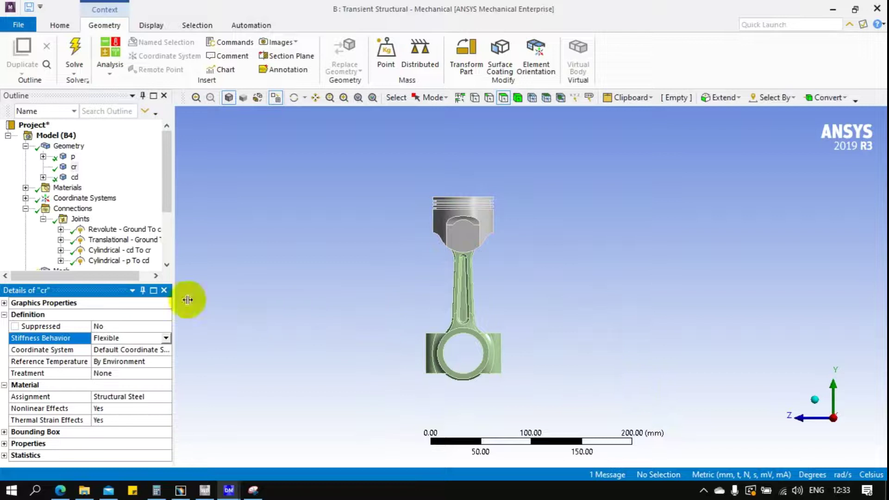
pyautogui.scroll(-3, 92, 234)
# Step: Re-solve Transient (B5) so Total Deformation peaks at 25.973 mm
pyautogui.click(83, 200)
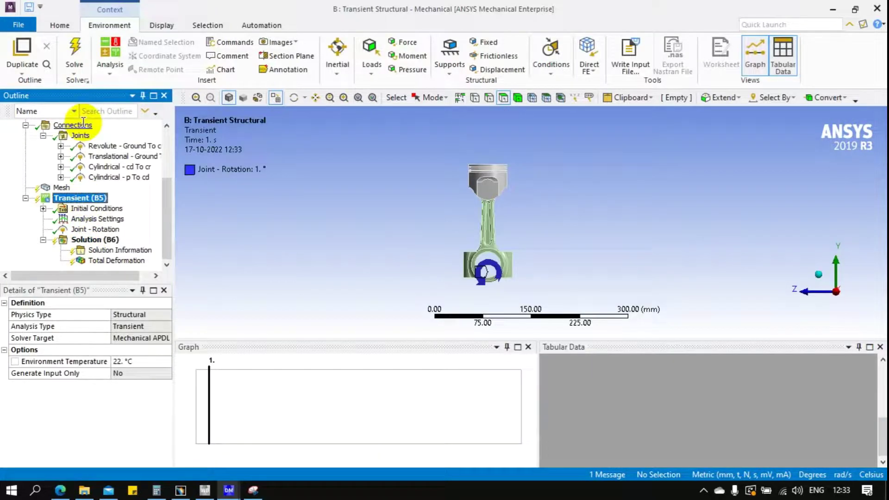
pyautogui.click(74, 51)
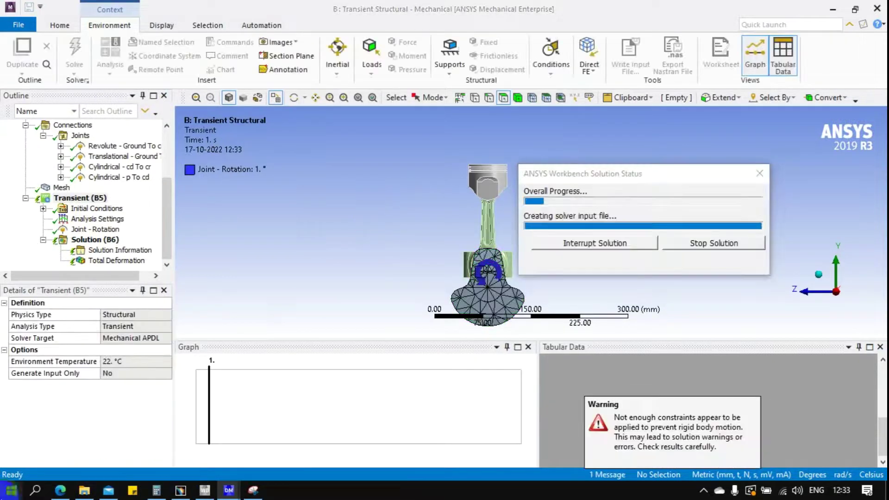
pyautogui.click(704, 490)
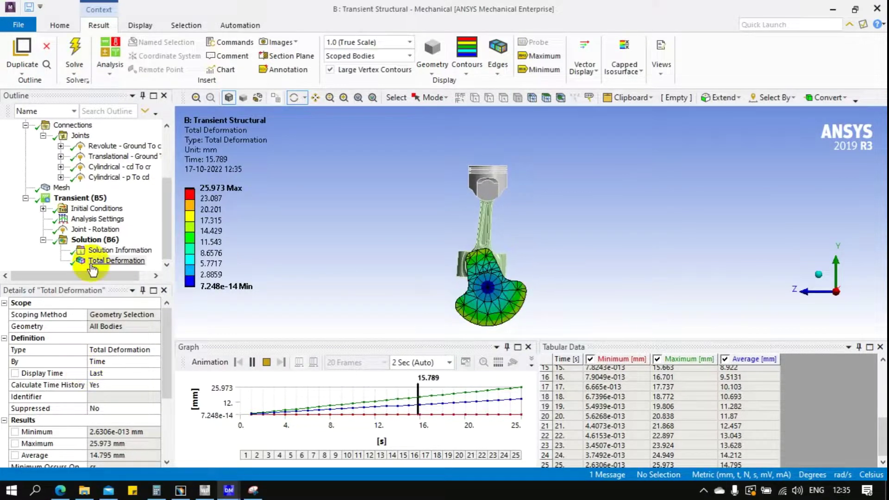
# Step: Insert an Equivalent (von-Mises) Stress result, evaluate all results, and display its contours
pyautogui.click(95, 240)
pyautogui.rightClick(99, 243)
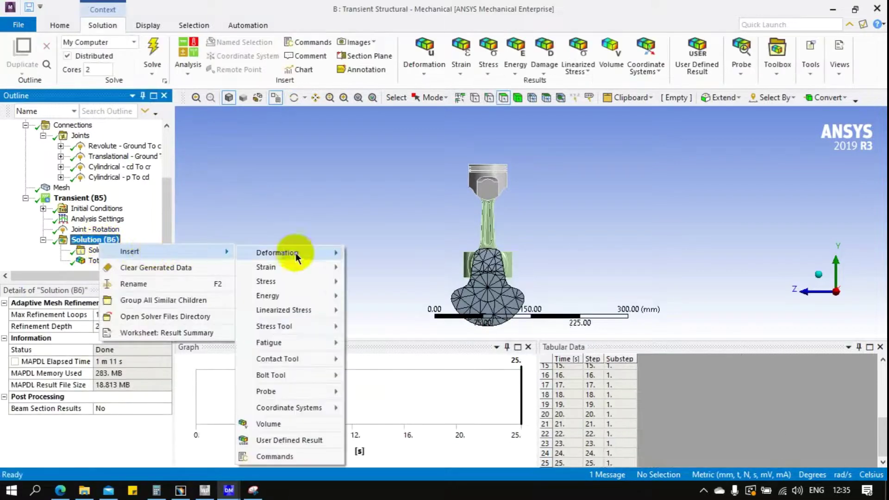
pyautogui.click(378, 282)
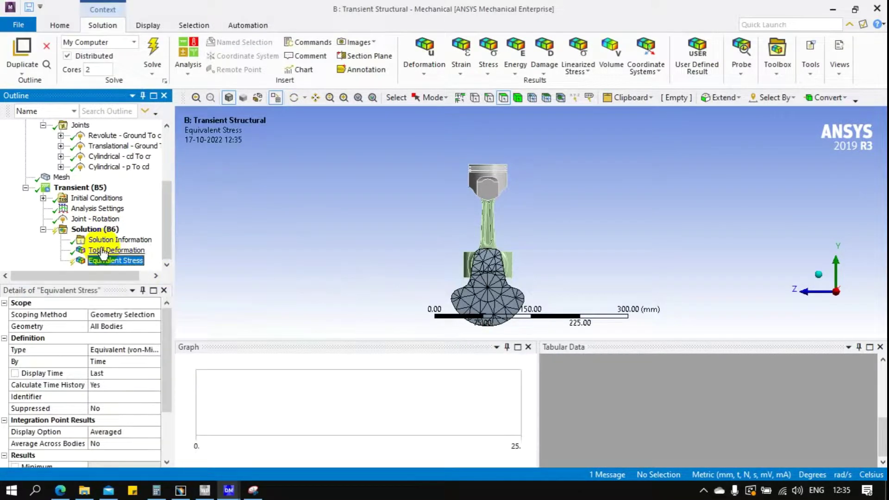
pyautogui.rightClick(95, 229)
pyautogui.click(140, 255)
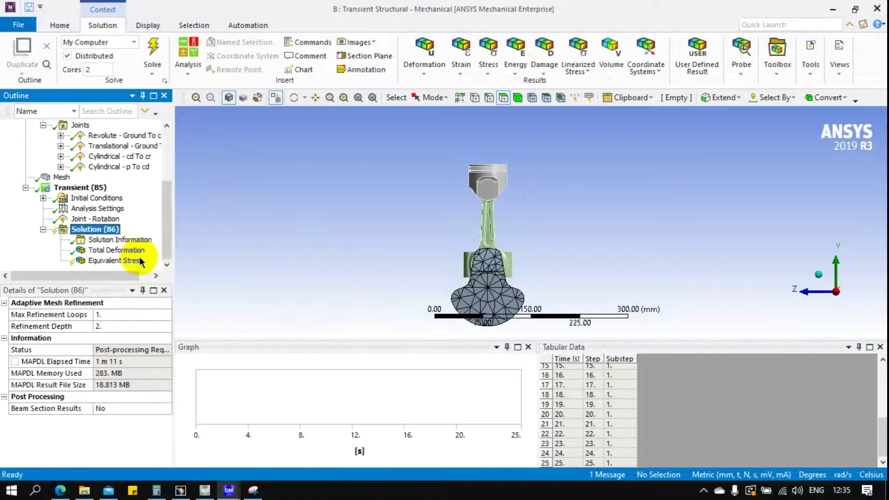
pyautogui.click(123, 260)
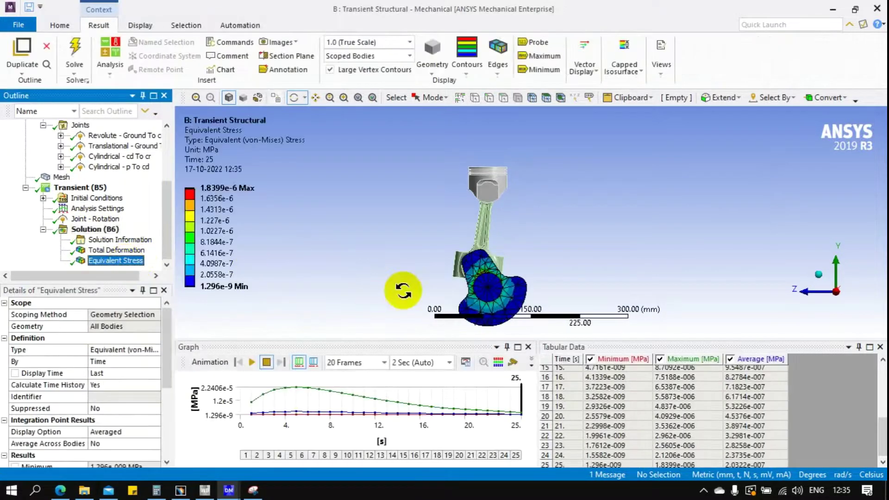
pyautogui.click(208, 199)
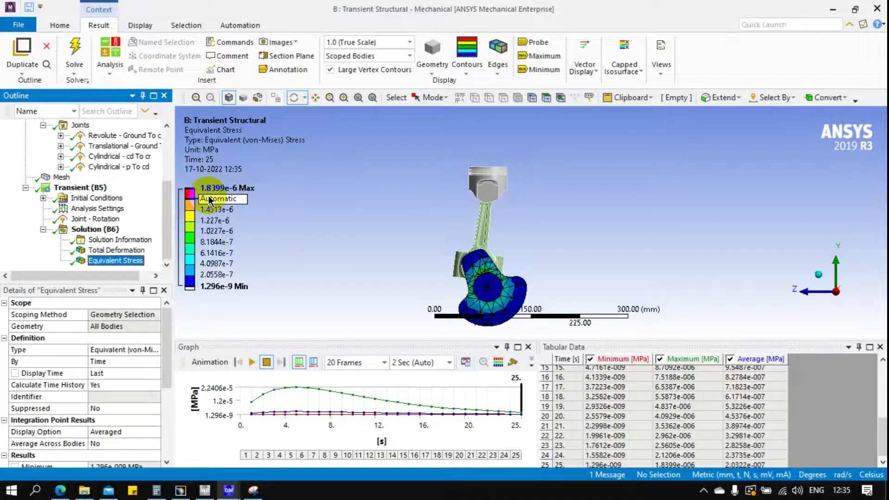
# Step: Set the cr body's Stiffness Behavior back to Rigid
pyautogui.scroll(3, 56, 139)
pyautogui.click(67, 168)
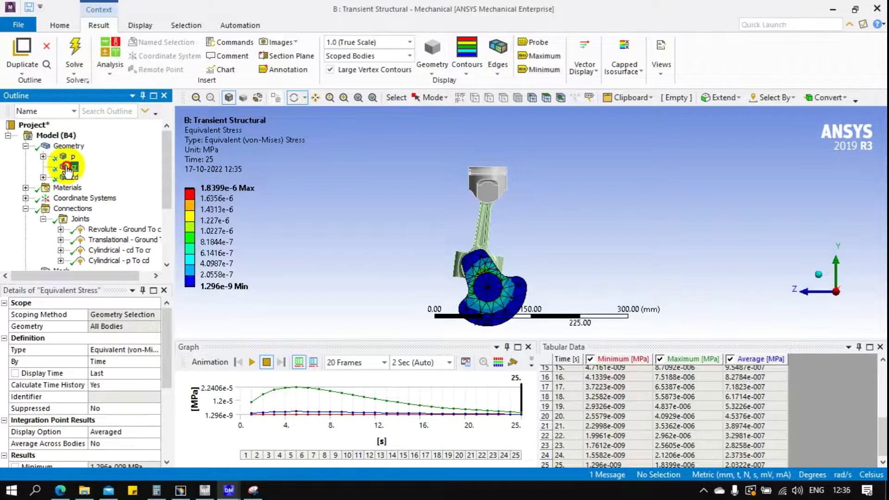
pyautogui.click(120, 337)
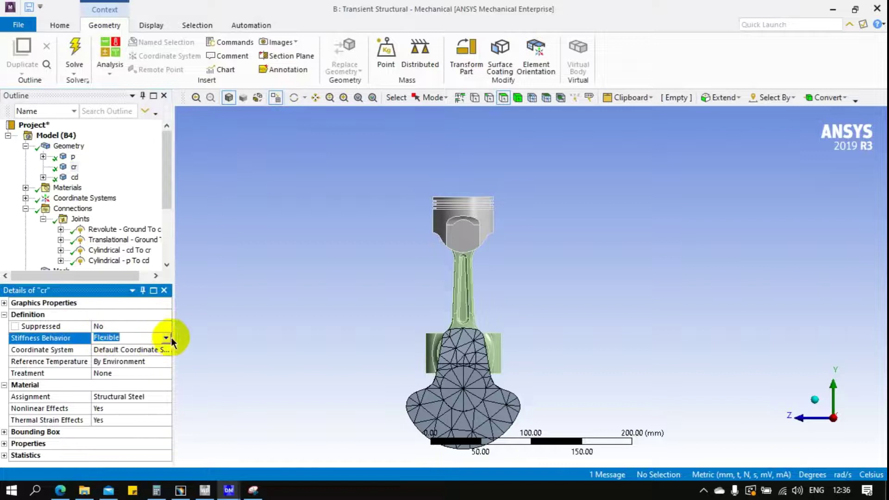
pyautogui.click(170, 338)
pyautogui.click(135, 358)
# Step: Make the cd conrod body Flexible and start solving the transient analysis
pyautogui.click(82, 181)
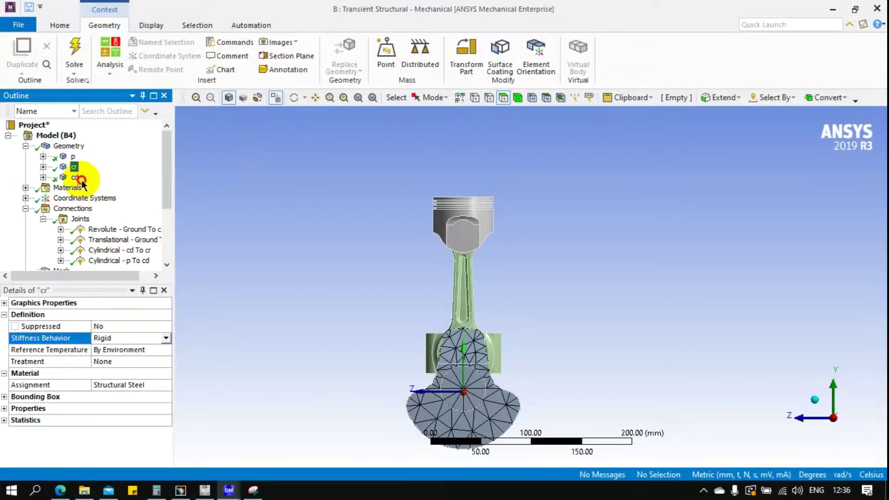
pyautogui.click(166, 338)
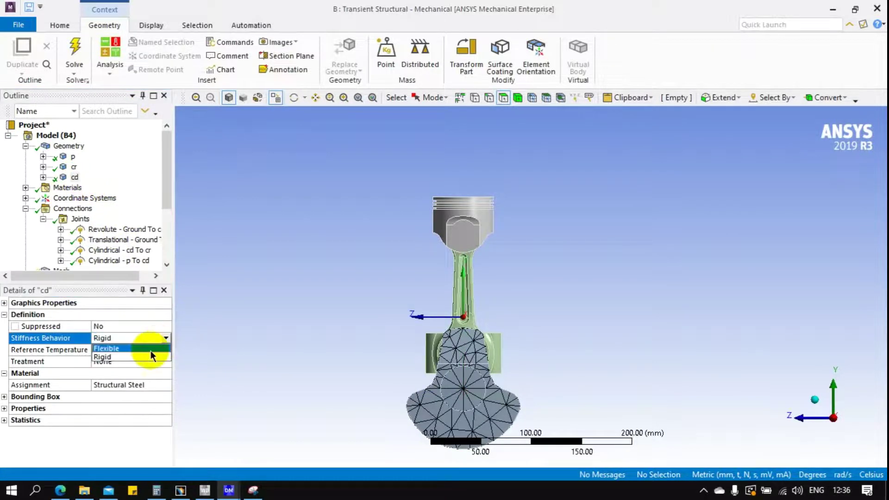
pyautogui.click(151, 349)
pyautogui.scroll(-3, 116, 194)
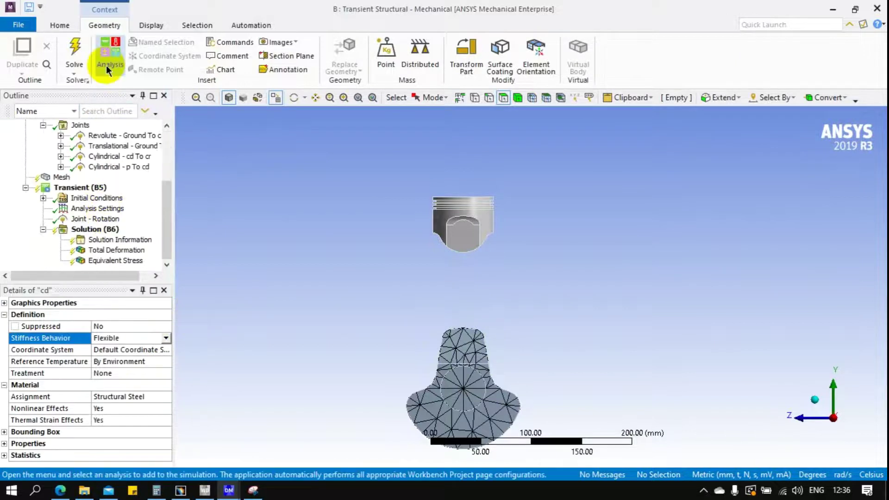
pyautogui.click(74, 58)
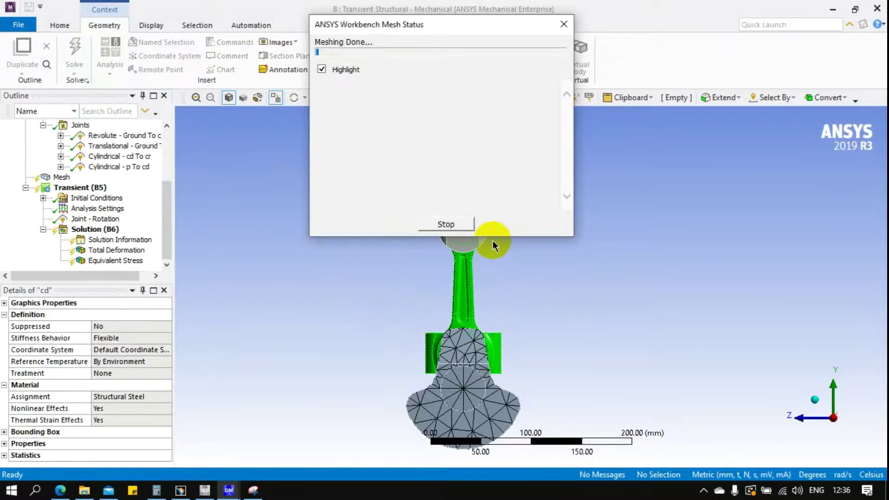
# Step: Select Total Deformation, then show Solution Information's Solver Output for the running solve
pyautogui.click(102, 250)
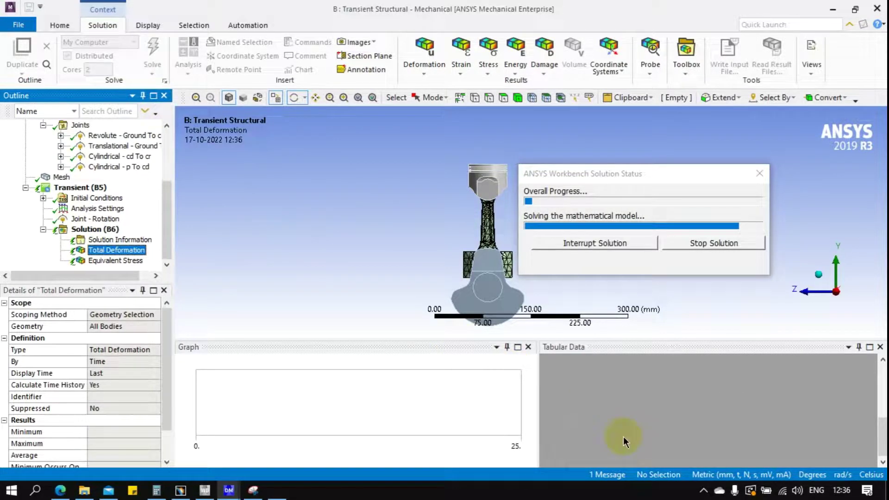
pyautogui.click(704, 492)
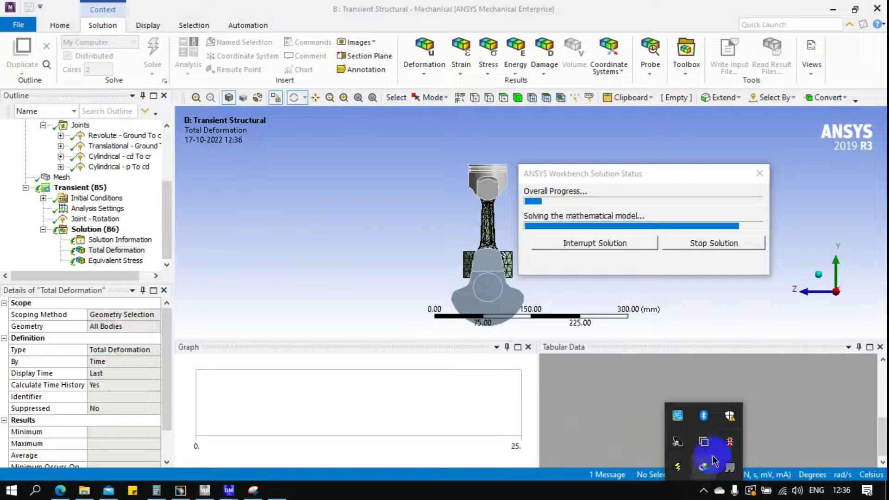
pyautogui.click(730, 444)
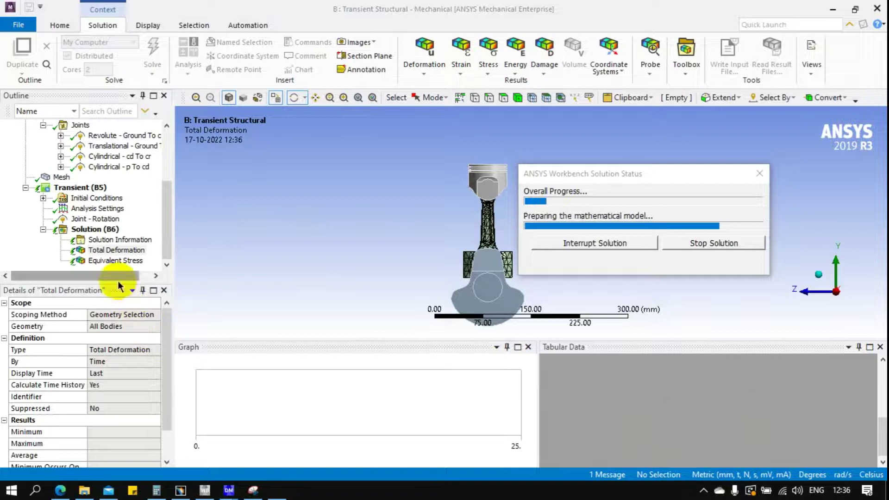
pyautogui.click(115, 241)
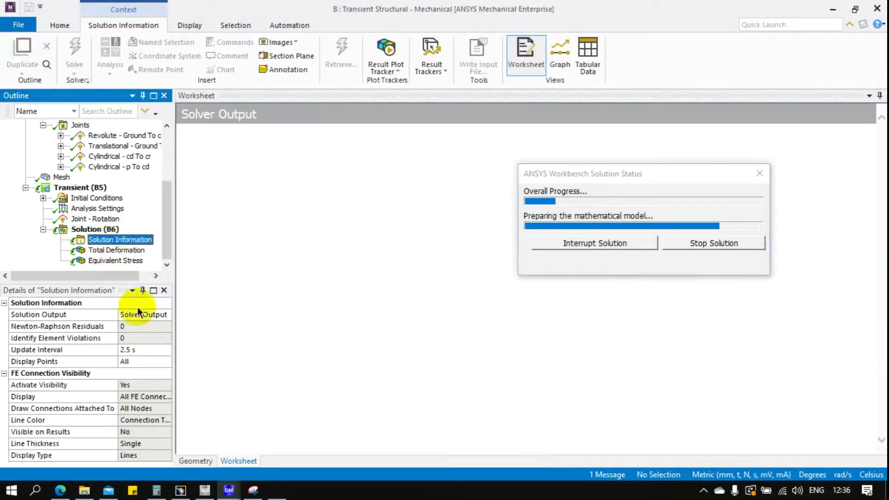
# Step: Plot Solution Output as Time, move the Solution Status window aside, then plot Force Convergence
pyautogui.click(139, 312)
pyautogui.click(166, 315)
pyautogui.click(147, 385)
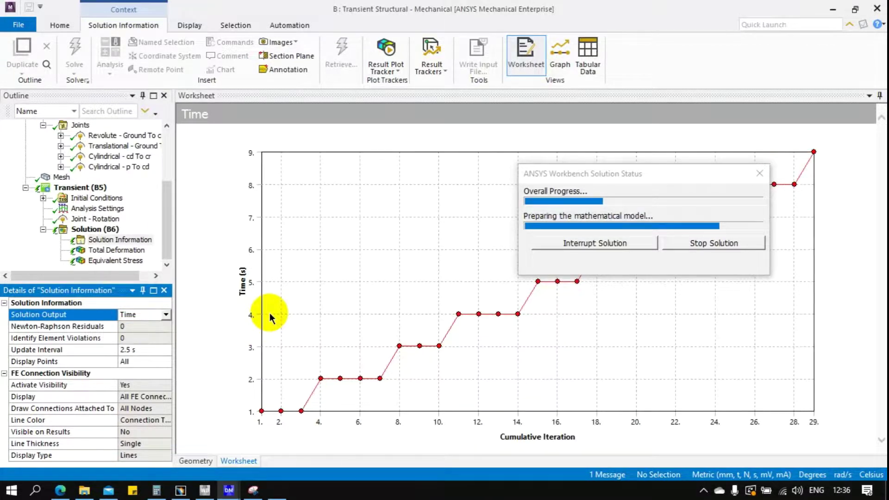
pyautogui.click(582, 178)
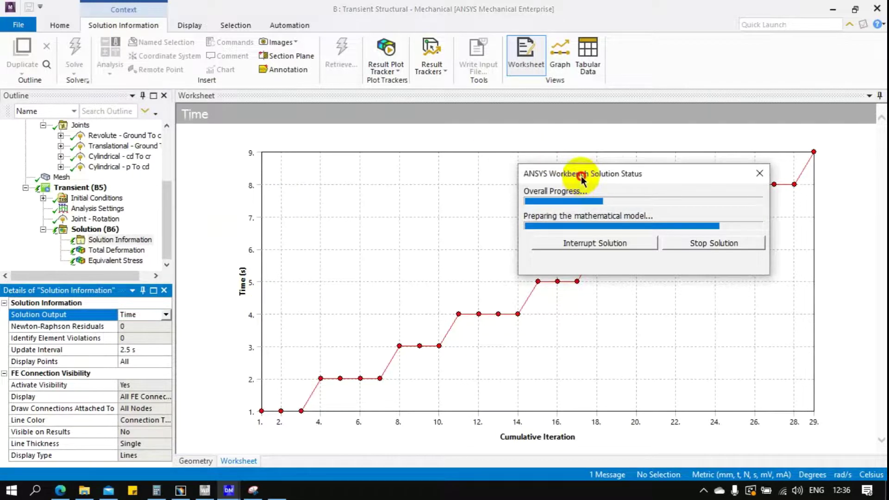
pyautogui.moveTo(582, 178); pyautogui.dragTo(476, 84)
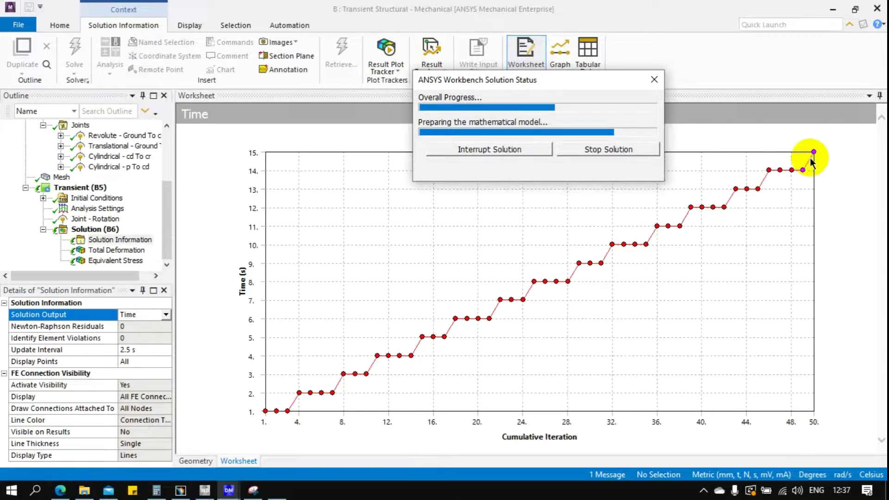
pyautogui.click(166, 315)
pyautogui.click(141, 332)
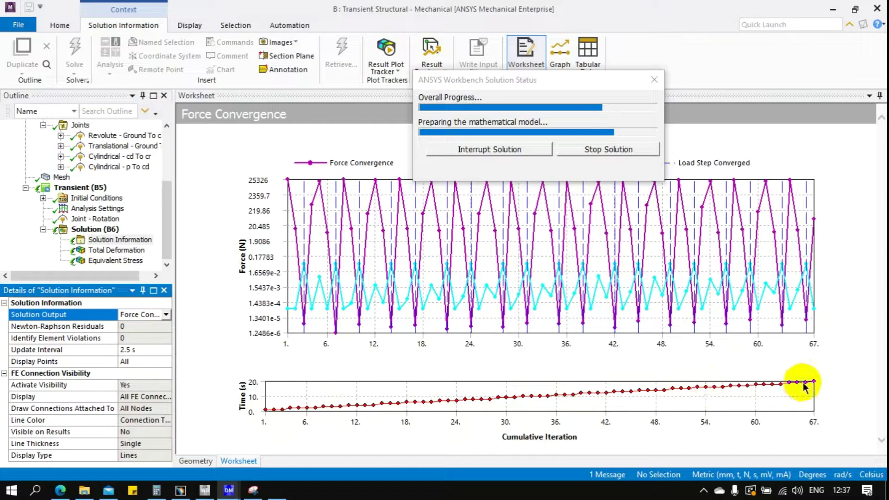
# Step: Plot the Displacement, Moment and Max DOF Increment convergence graphs in turn
pyautogui.click(166, 315)
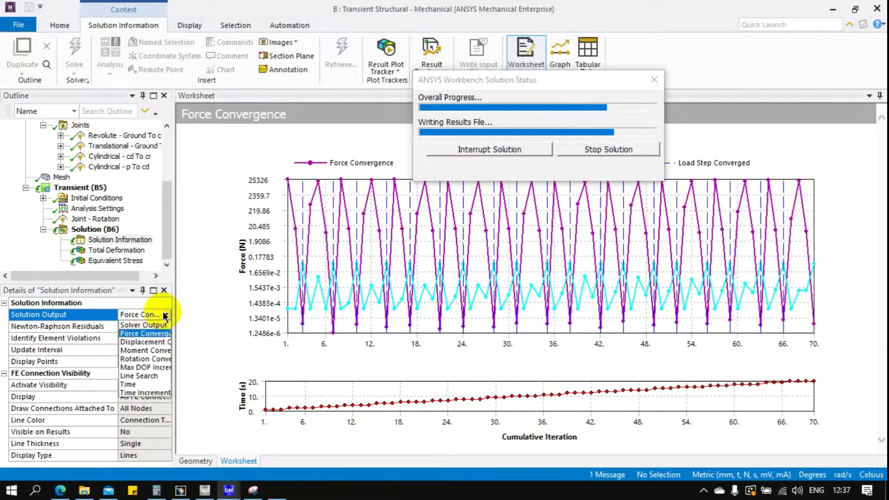
pyautogui.click(152, 343)
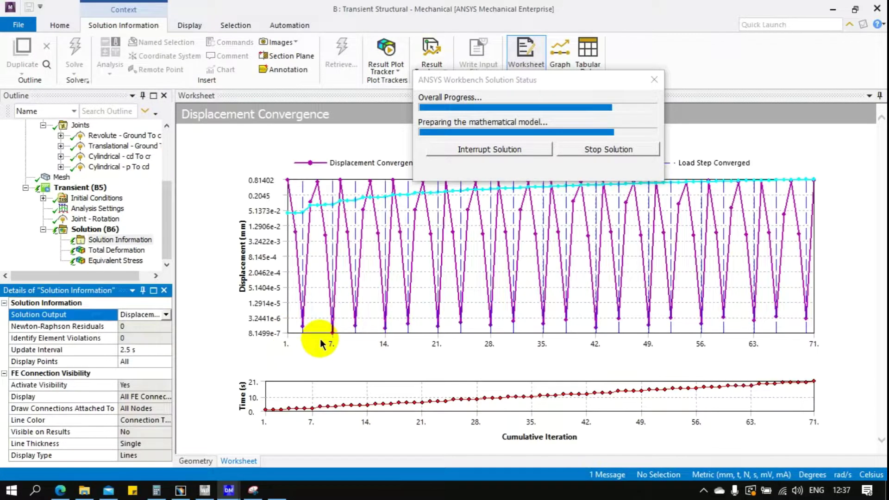
pyautogui.click(163, 317)
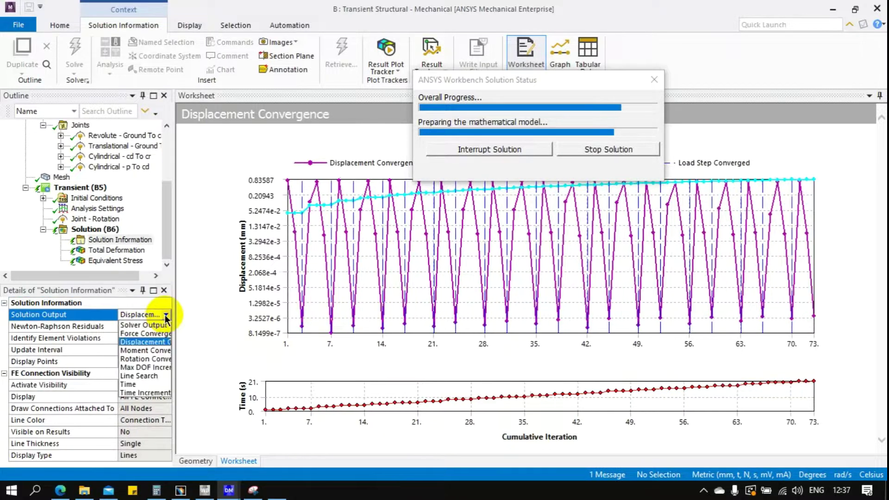
pyautogui.click(149, 352)
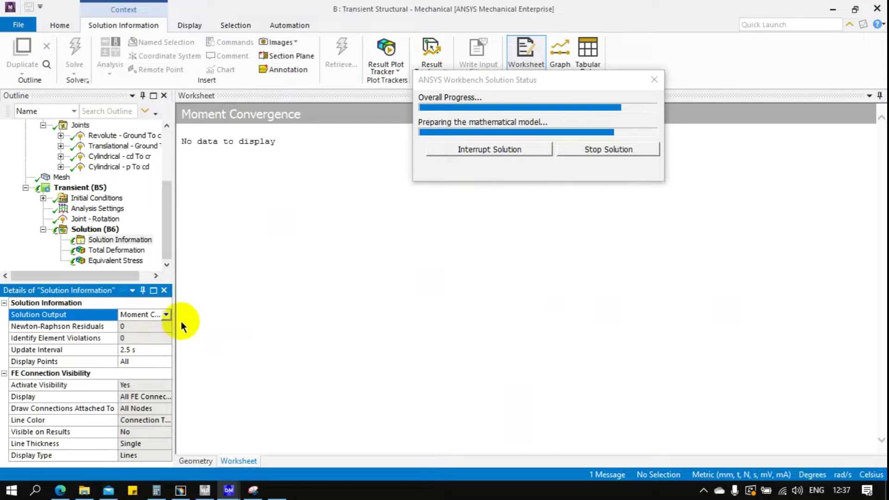
pyautogui.click(165, 315)
pyautogui.click(152, 363)
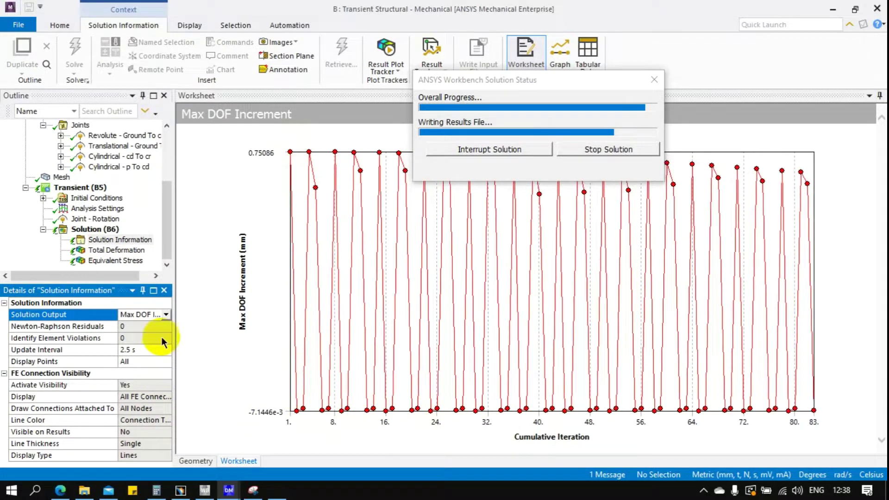
# Step: Return to Force Convergence, then plot time versus cumulative iteration reaching 25 s
pyautogui.click(166, 316)
pyautogui.click(159, 337)
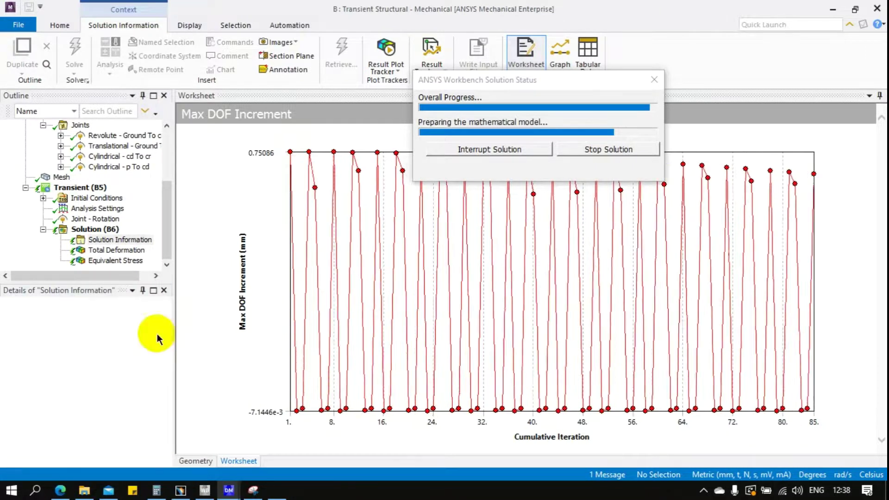
pyautogui.click(165, 315)
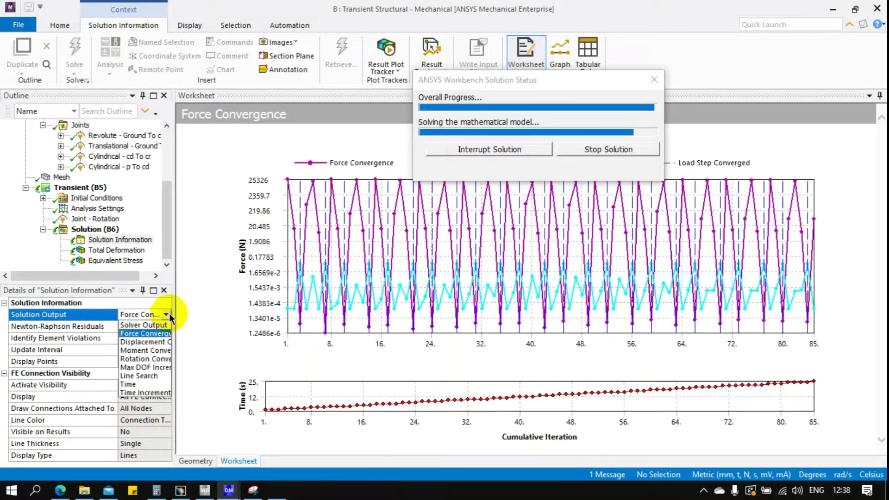
pyautogui.click(163, 394)
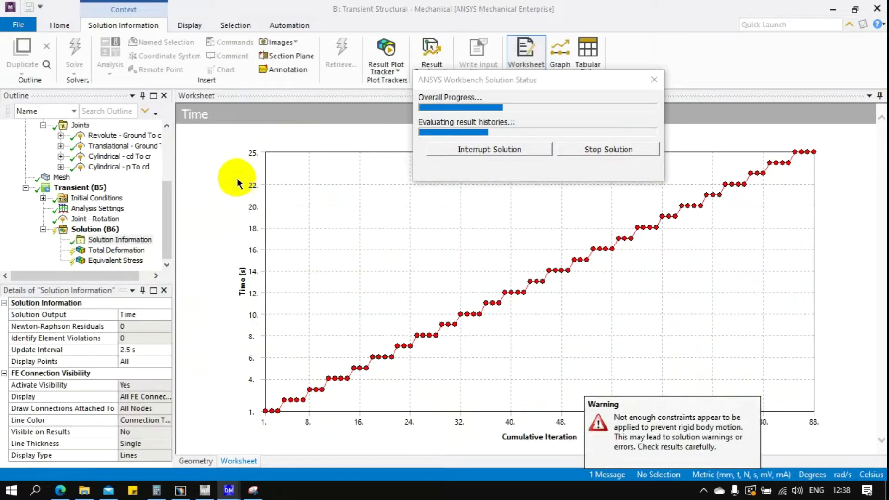
# Step: Animate the Total Deformation result (19.178 mm peak), then select Equivalent Stress
pyautogui.click(115, 251)
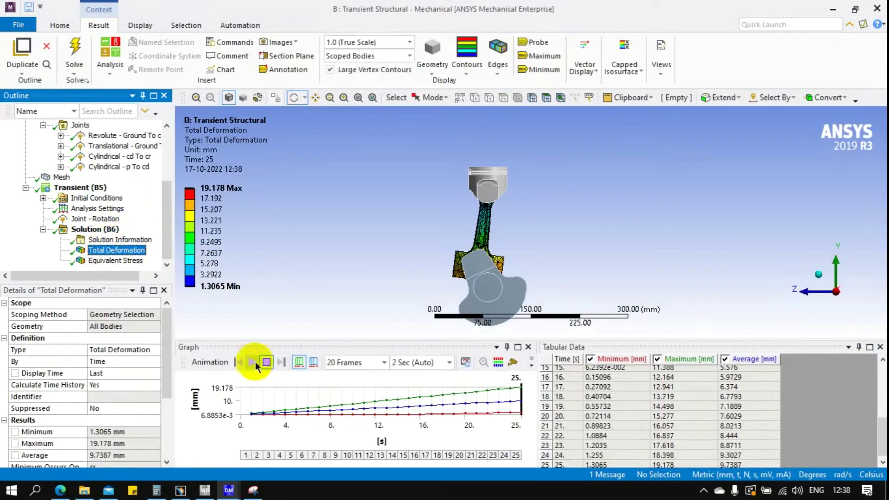
pyautogui.click(253, 362)
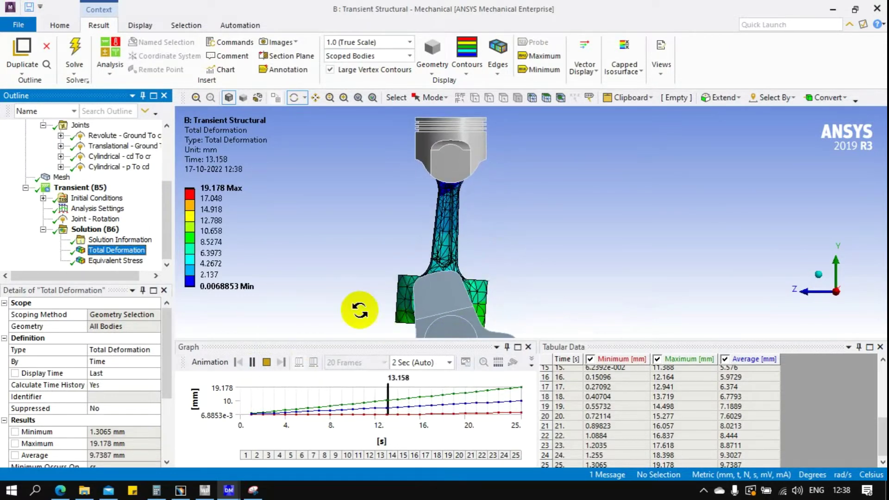
pyautogui.click(123, 260)
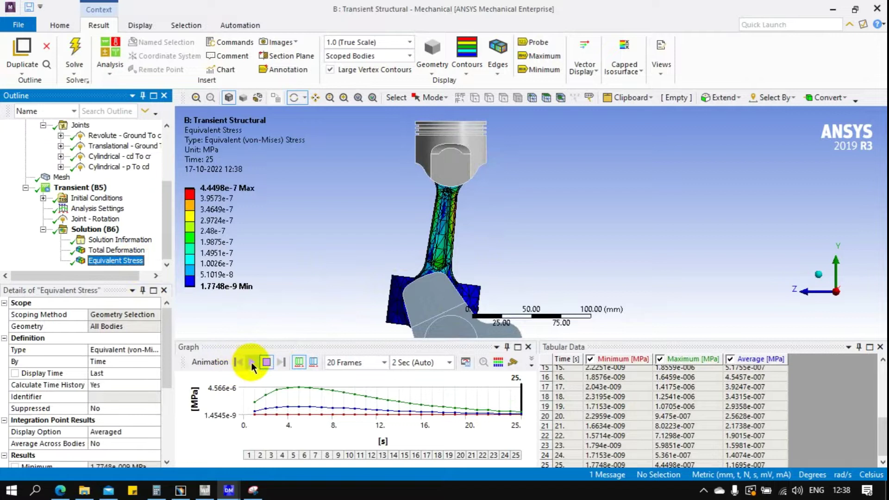
# Step: Play the Equivalent Stress animation and orbit and zoom around the piston and conrod
pyautogui.click(251, 362)
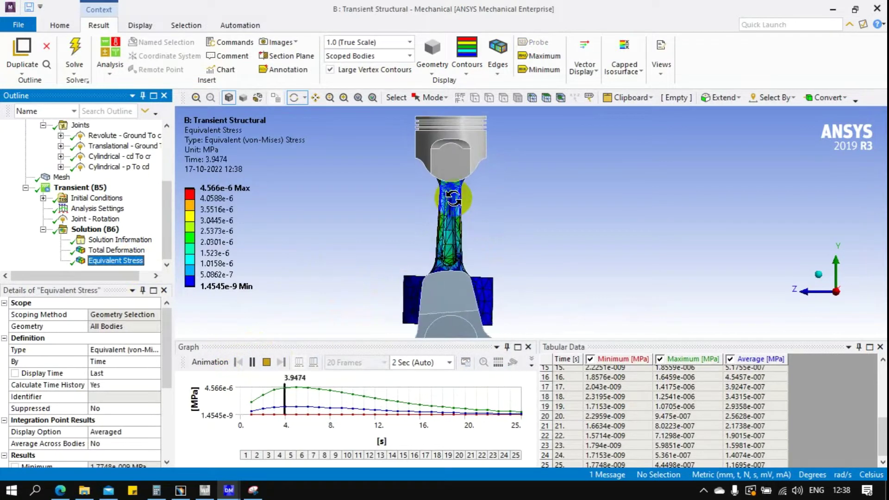
pyautogui.moveTo(452, 199)
pyautogui.mouseDown()
pyautogui.moveTo(594, 228)
pyautogui.moveTo(563, 253)
pyautogui.mouseUp()
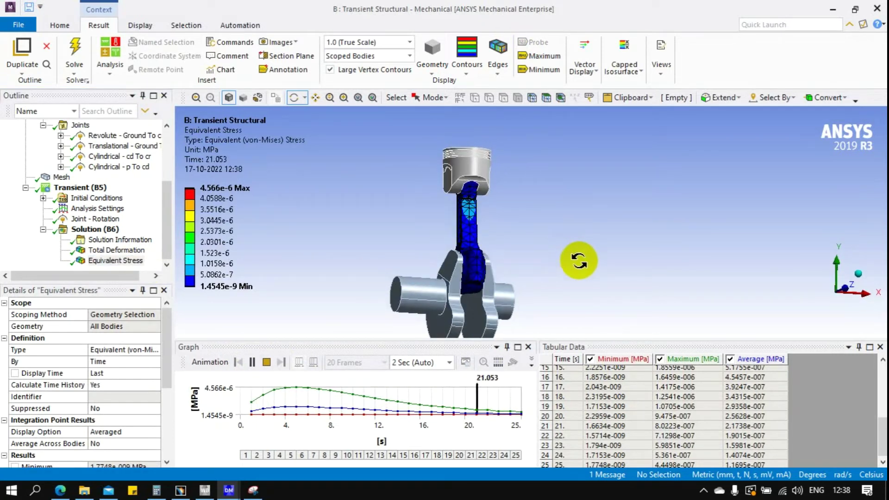
pyautogui.scroll(3, 519, 241)
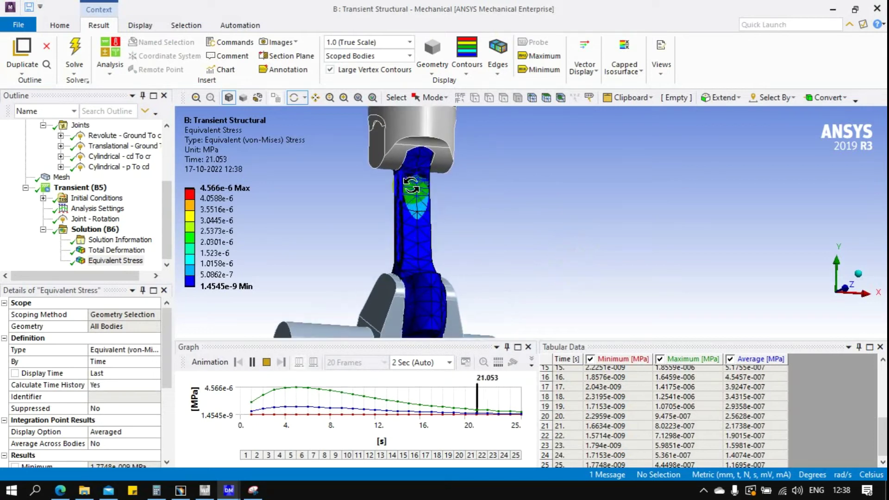
pyautogui.moveTo(410, 185); pyautogui.dragTo(416, 230)
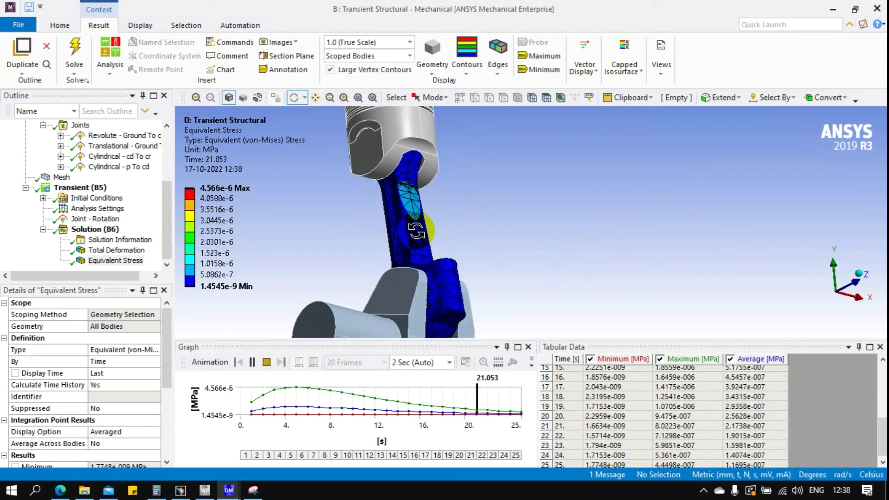
pyautogui.scroll(-5, 416, 230)
pyautogui.moveTo(417, 230)
pyautogui.mouseDown()
pyautogui.moveTo(457, 249)
pyautogui.moveTo(307, 264)
pyautogui.mouseUp()
pyautogui.scroll(5, 480, 260)
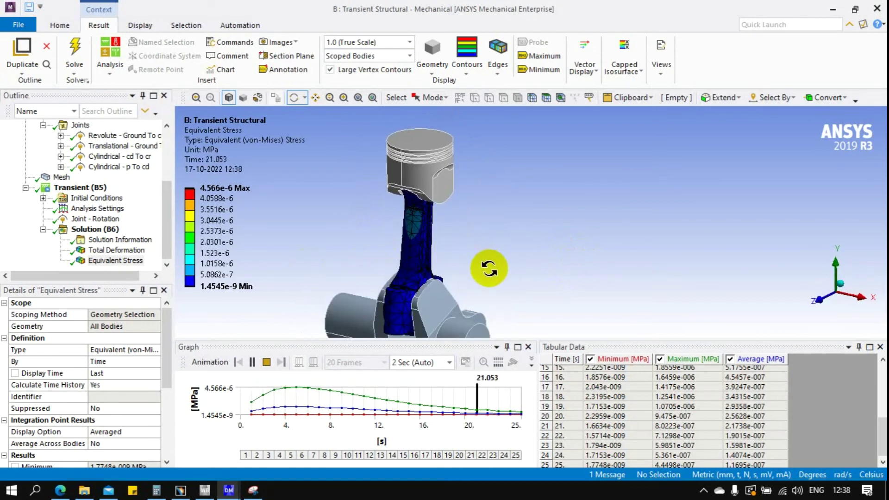